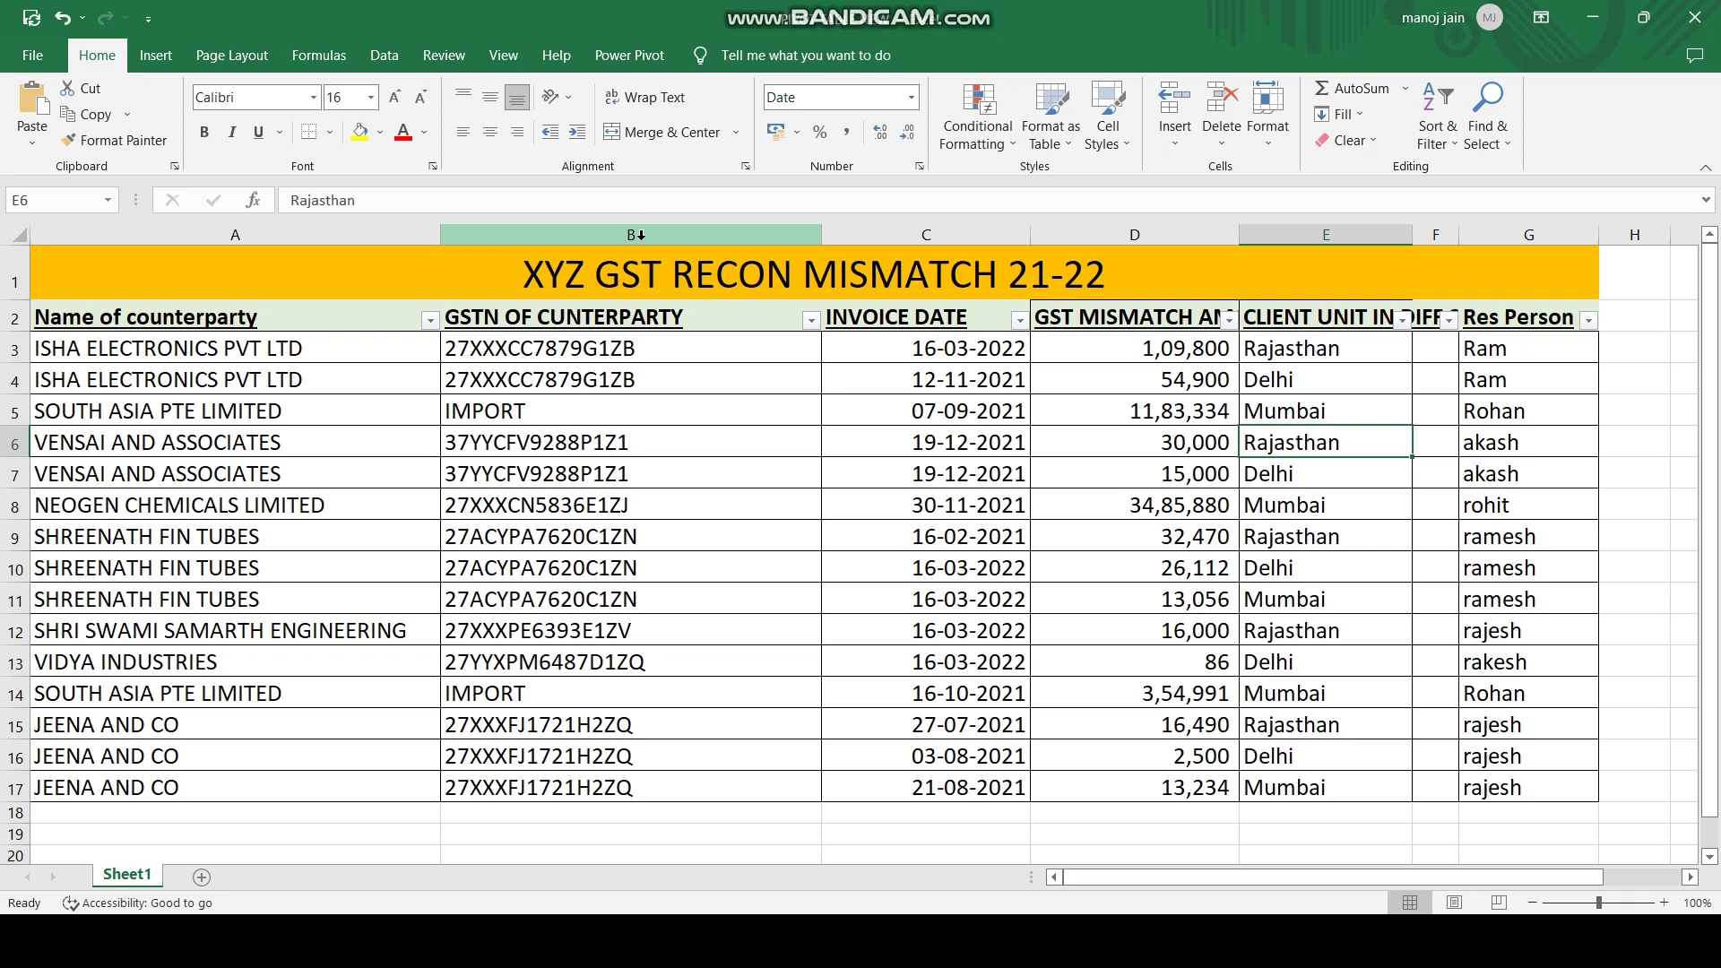
- Review the sheet title and the counterparty, GSTN, invoice date, mismatch amount, client unit and responsible person columns
click(641, 278)
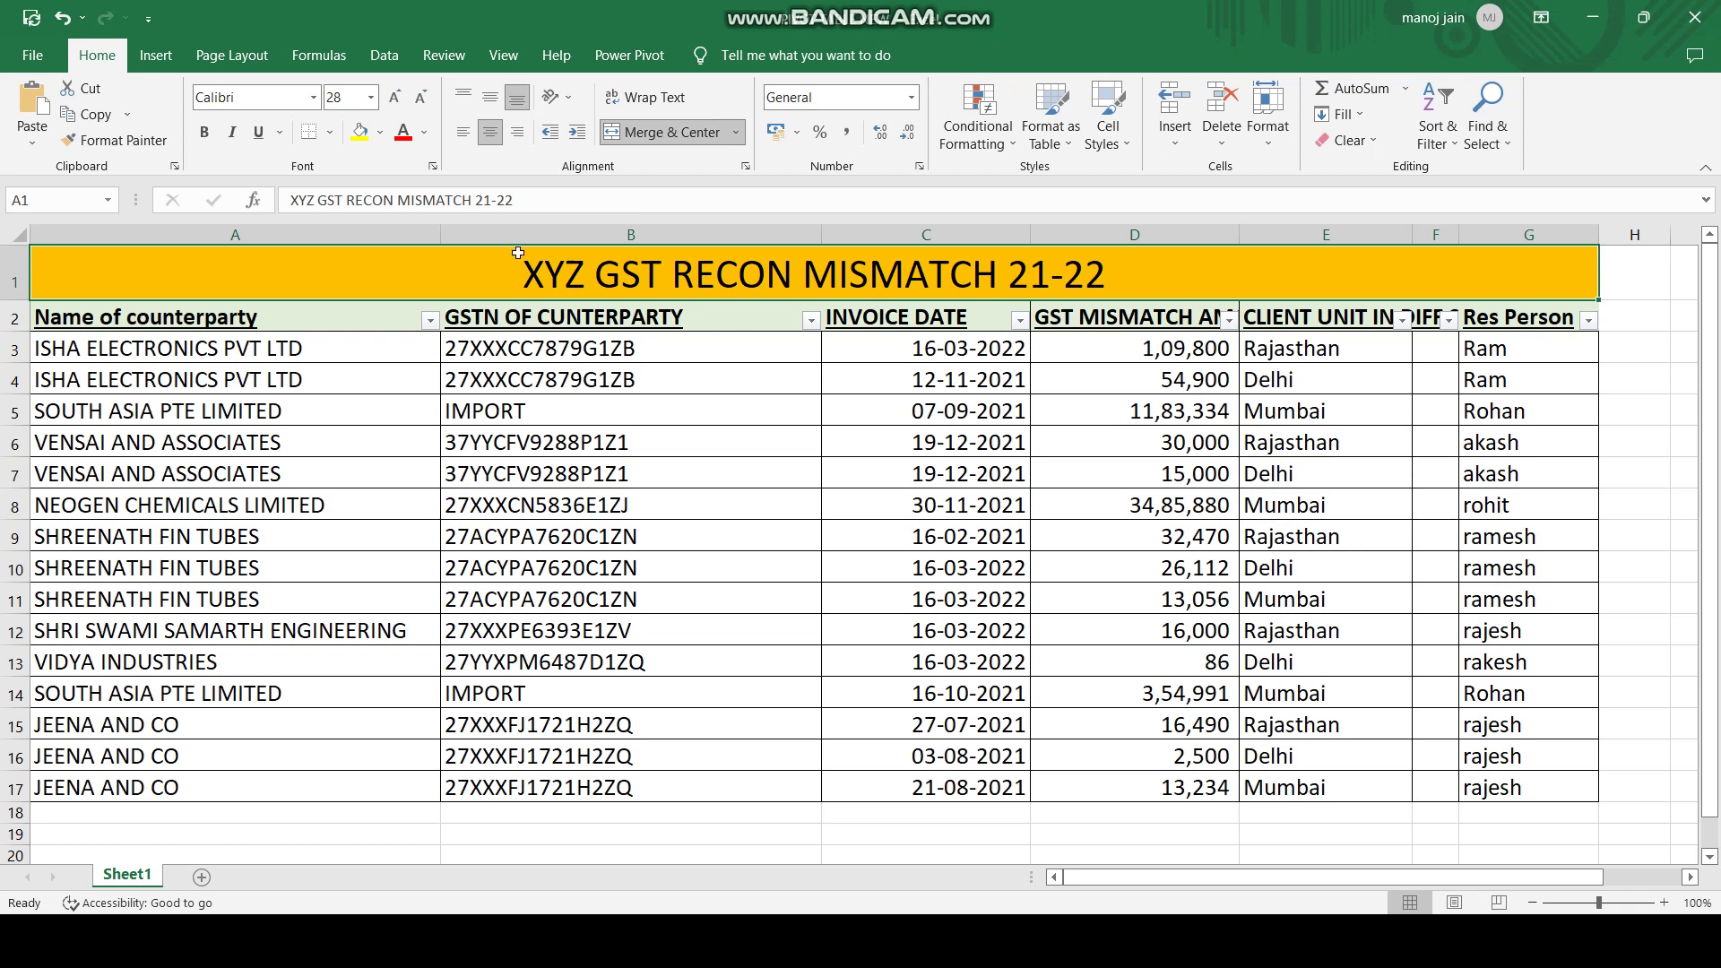
click(308, 234)
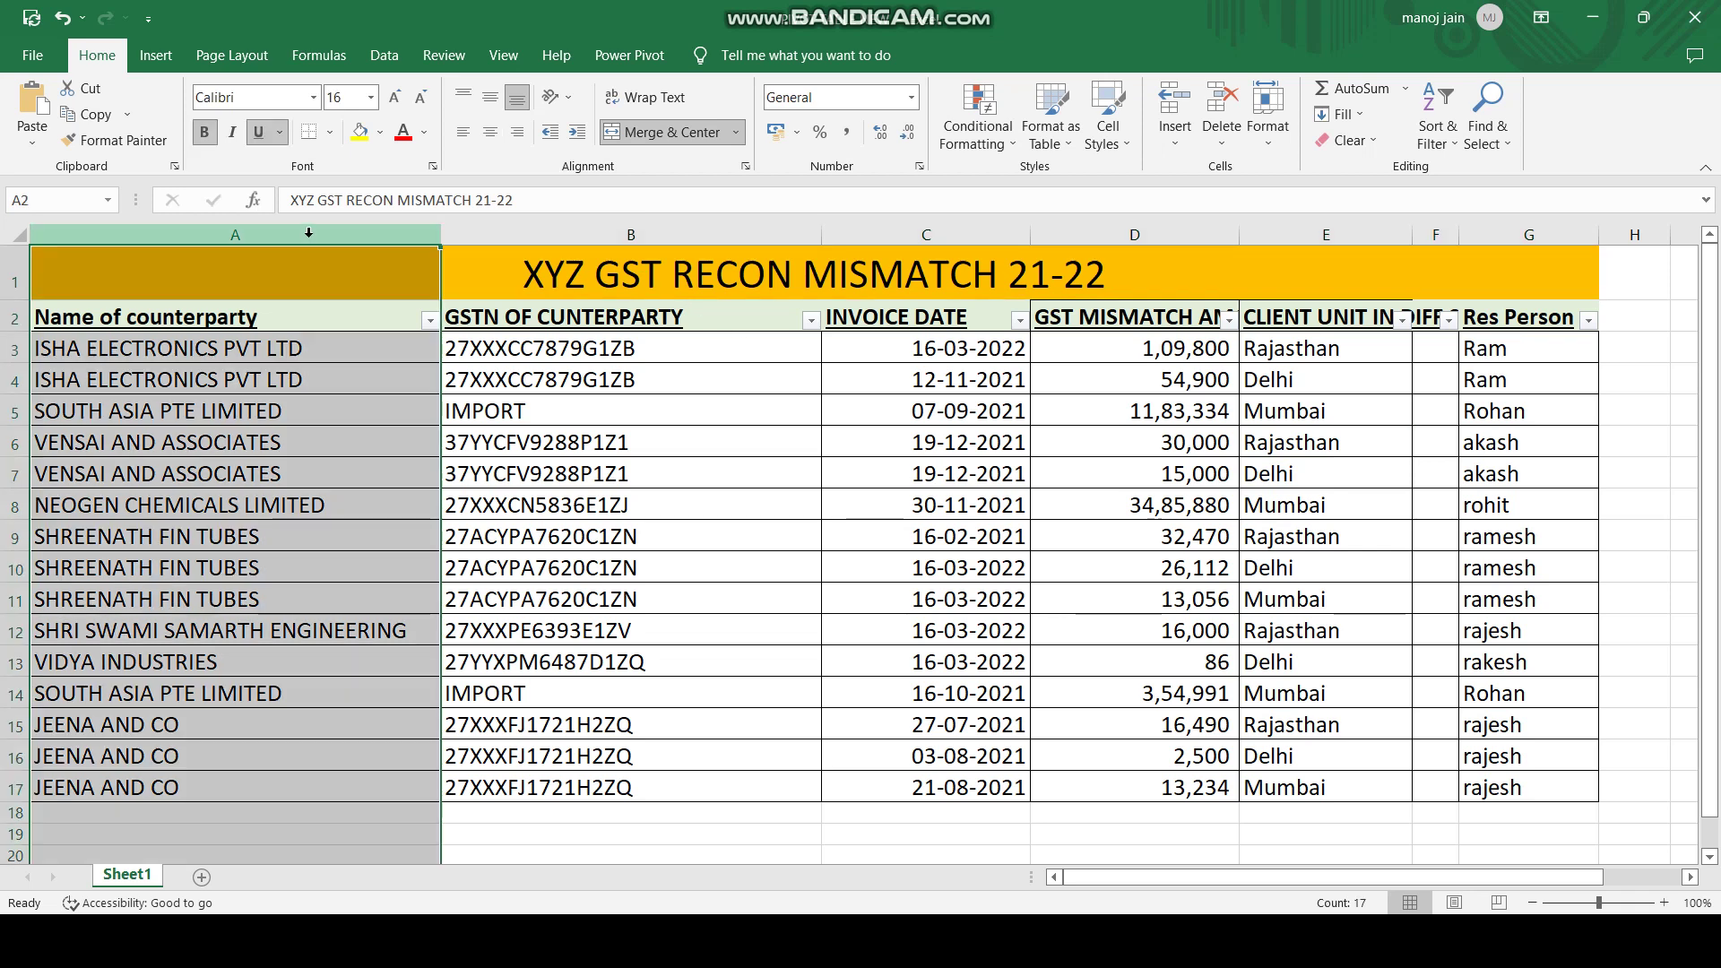
click(664, 236)
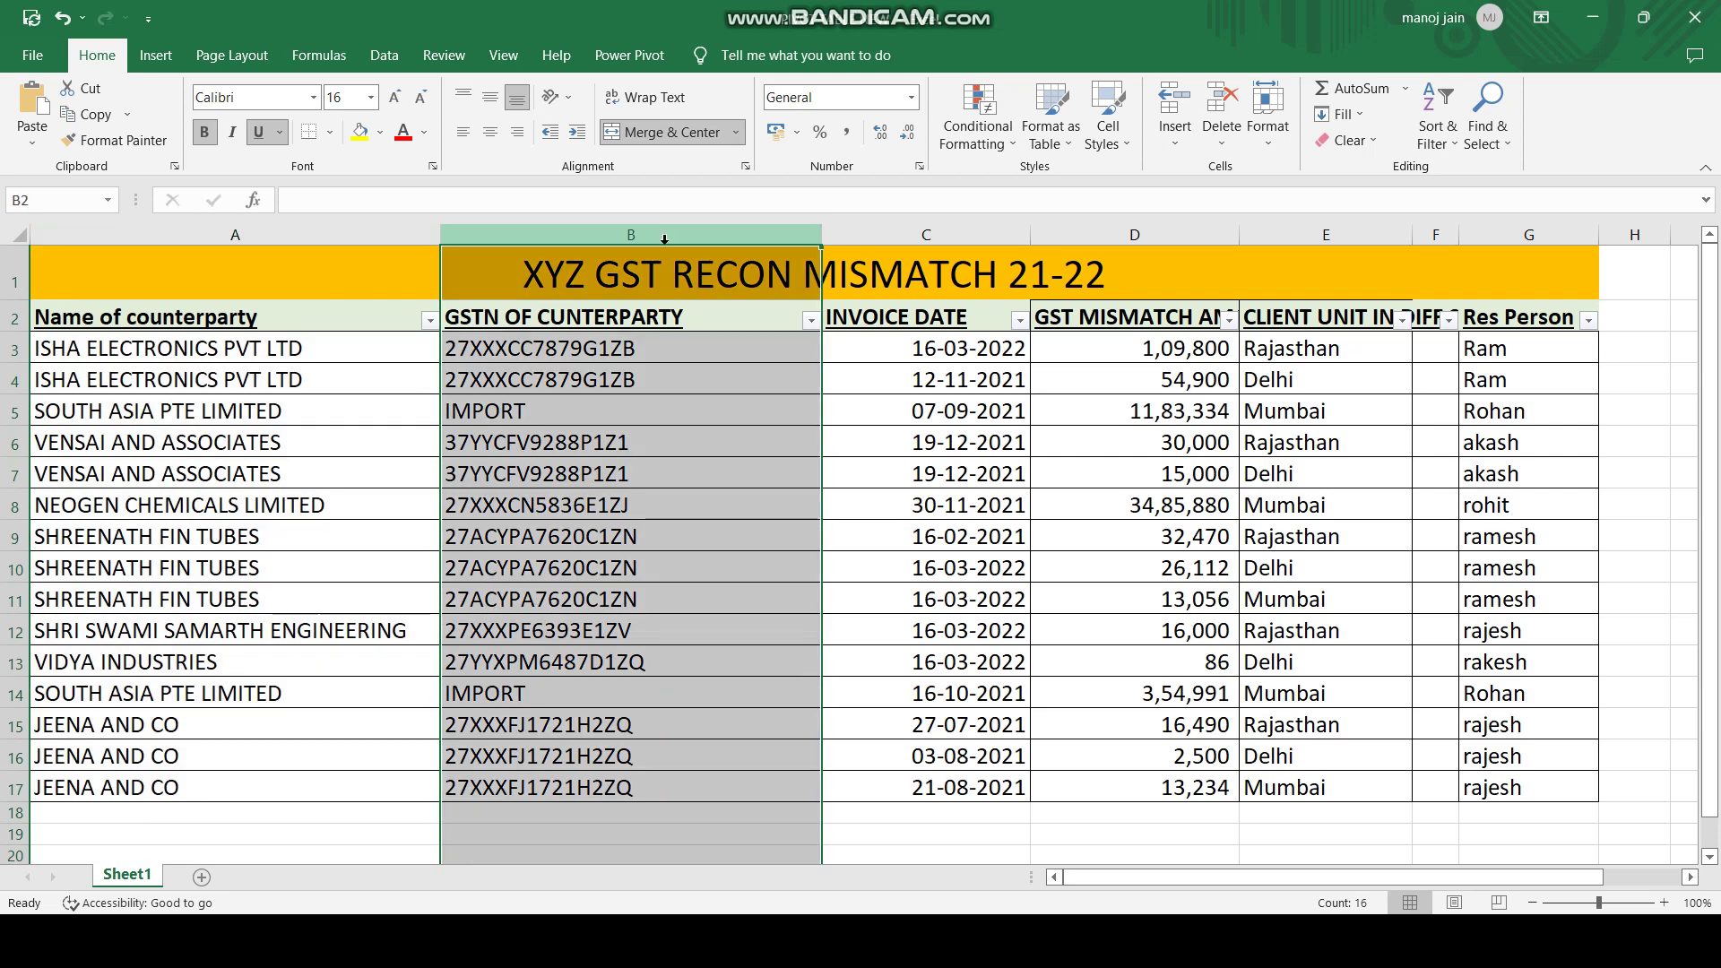
click(916, 226)
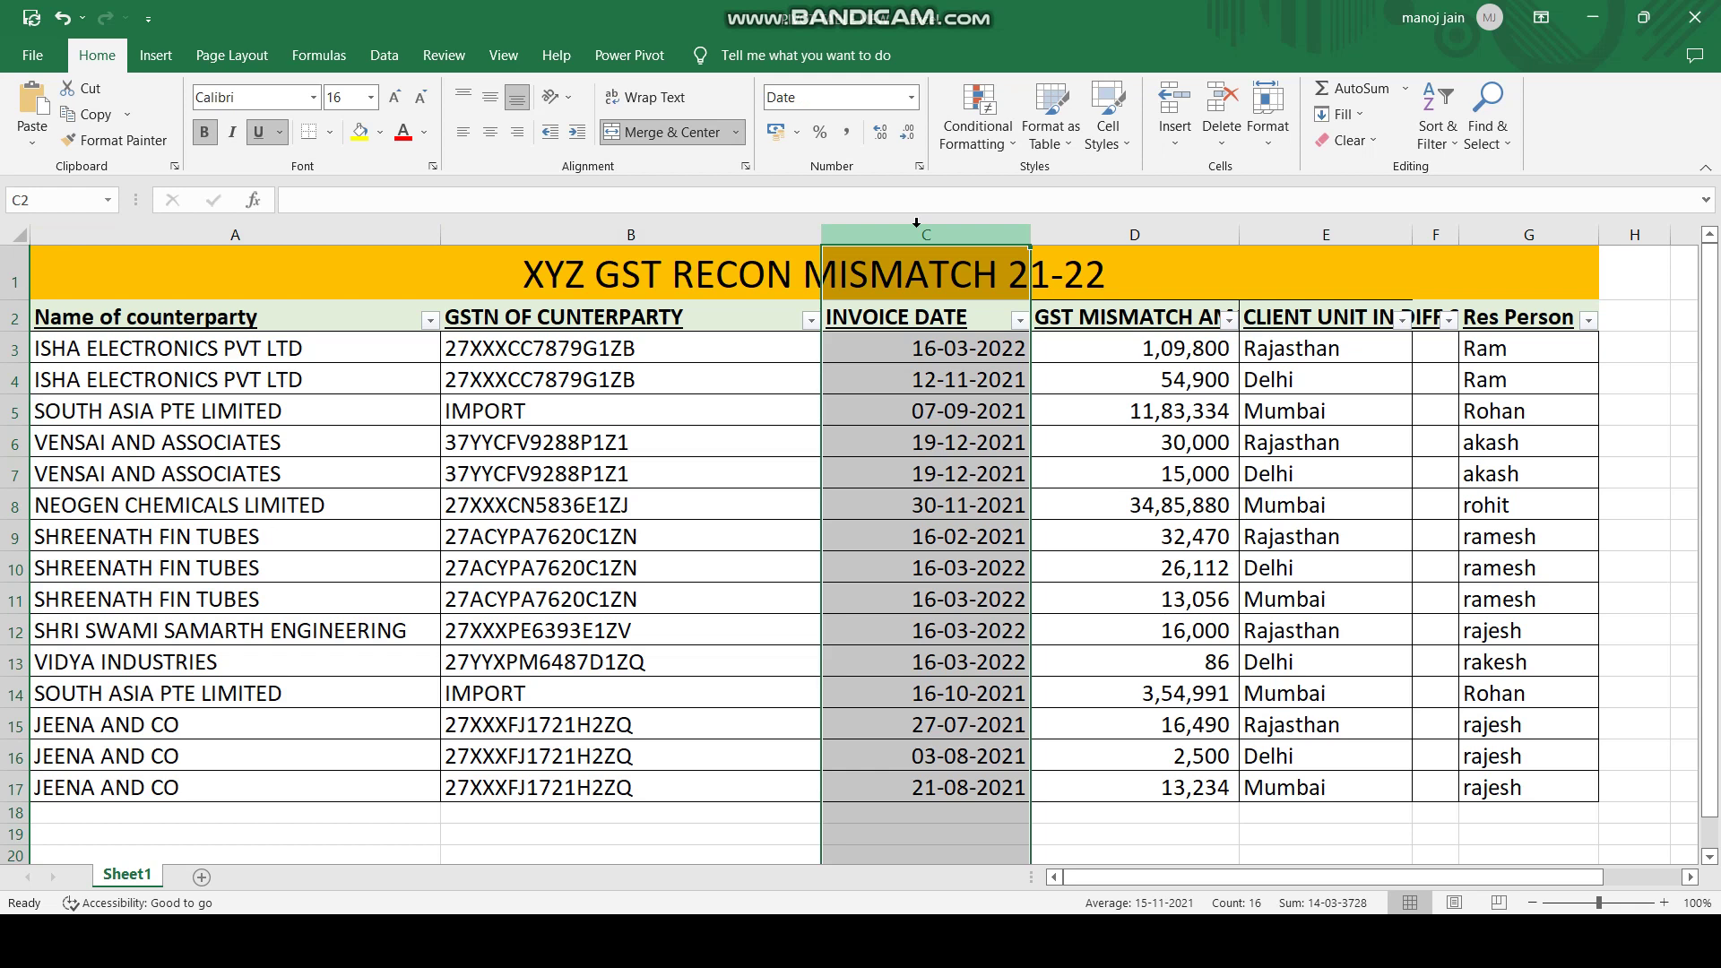
click(1162, 228)
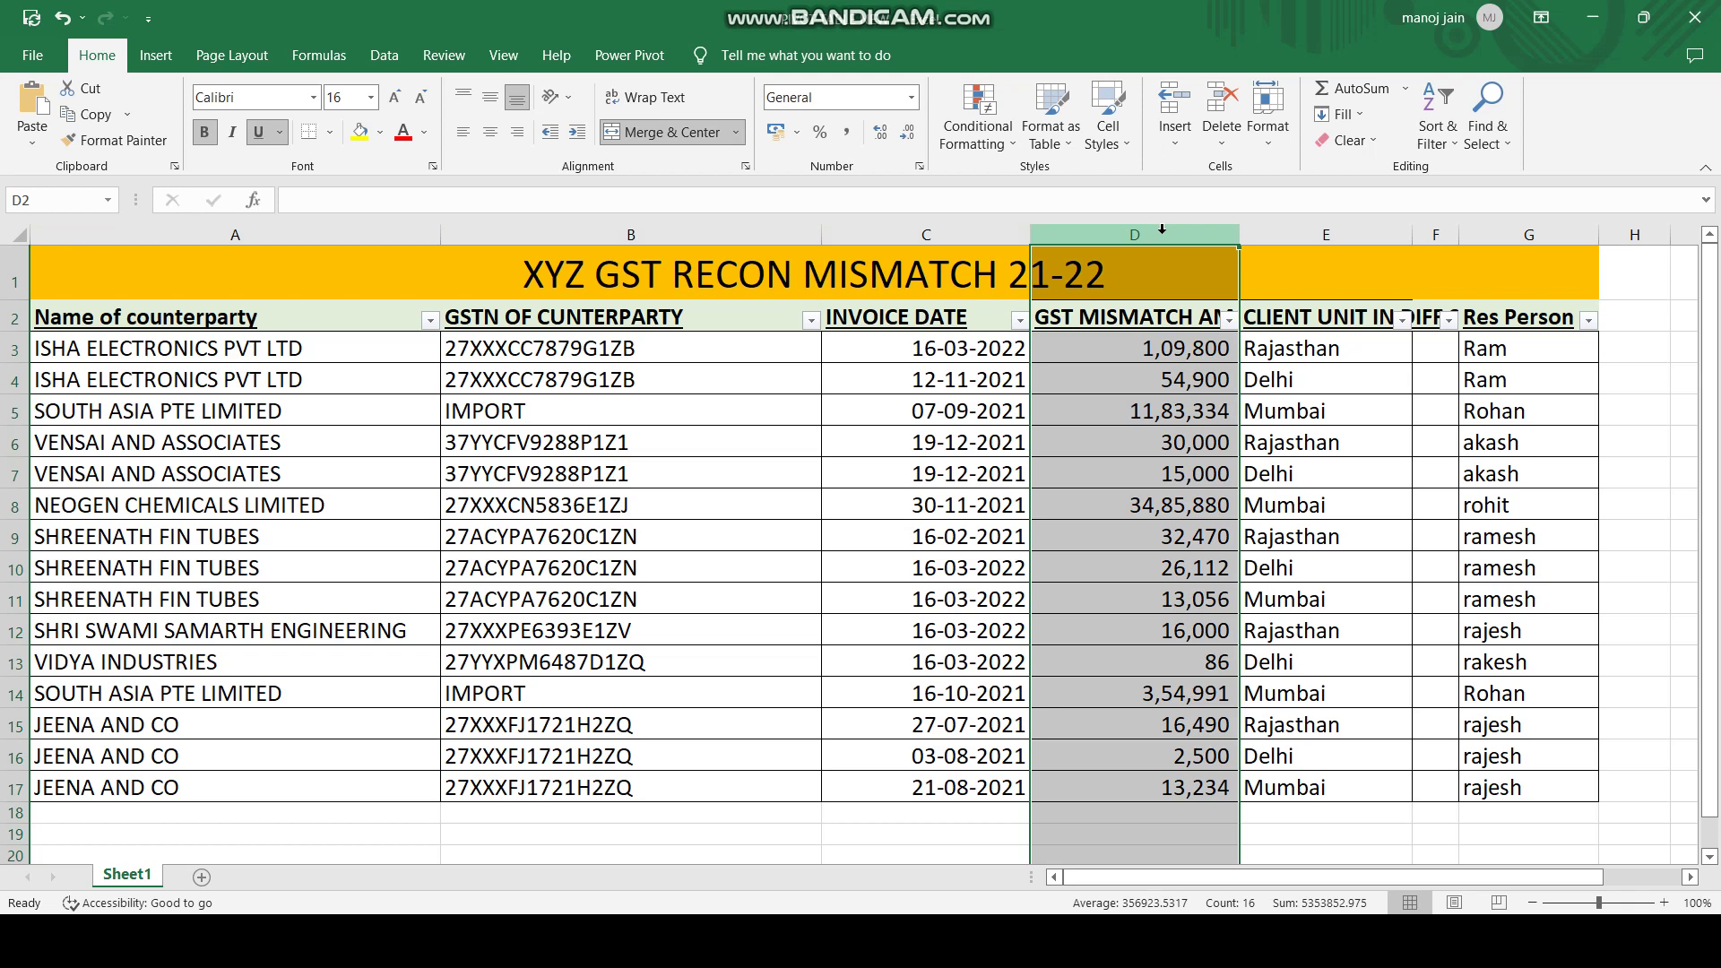
click(1281, 231)
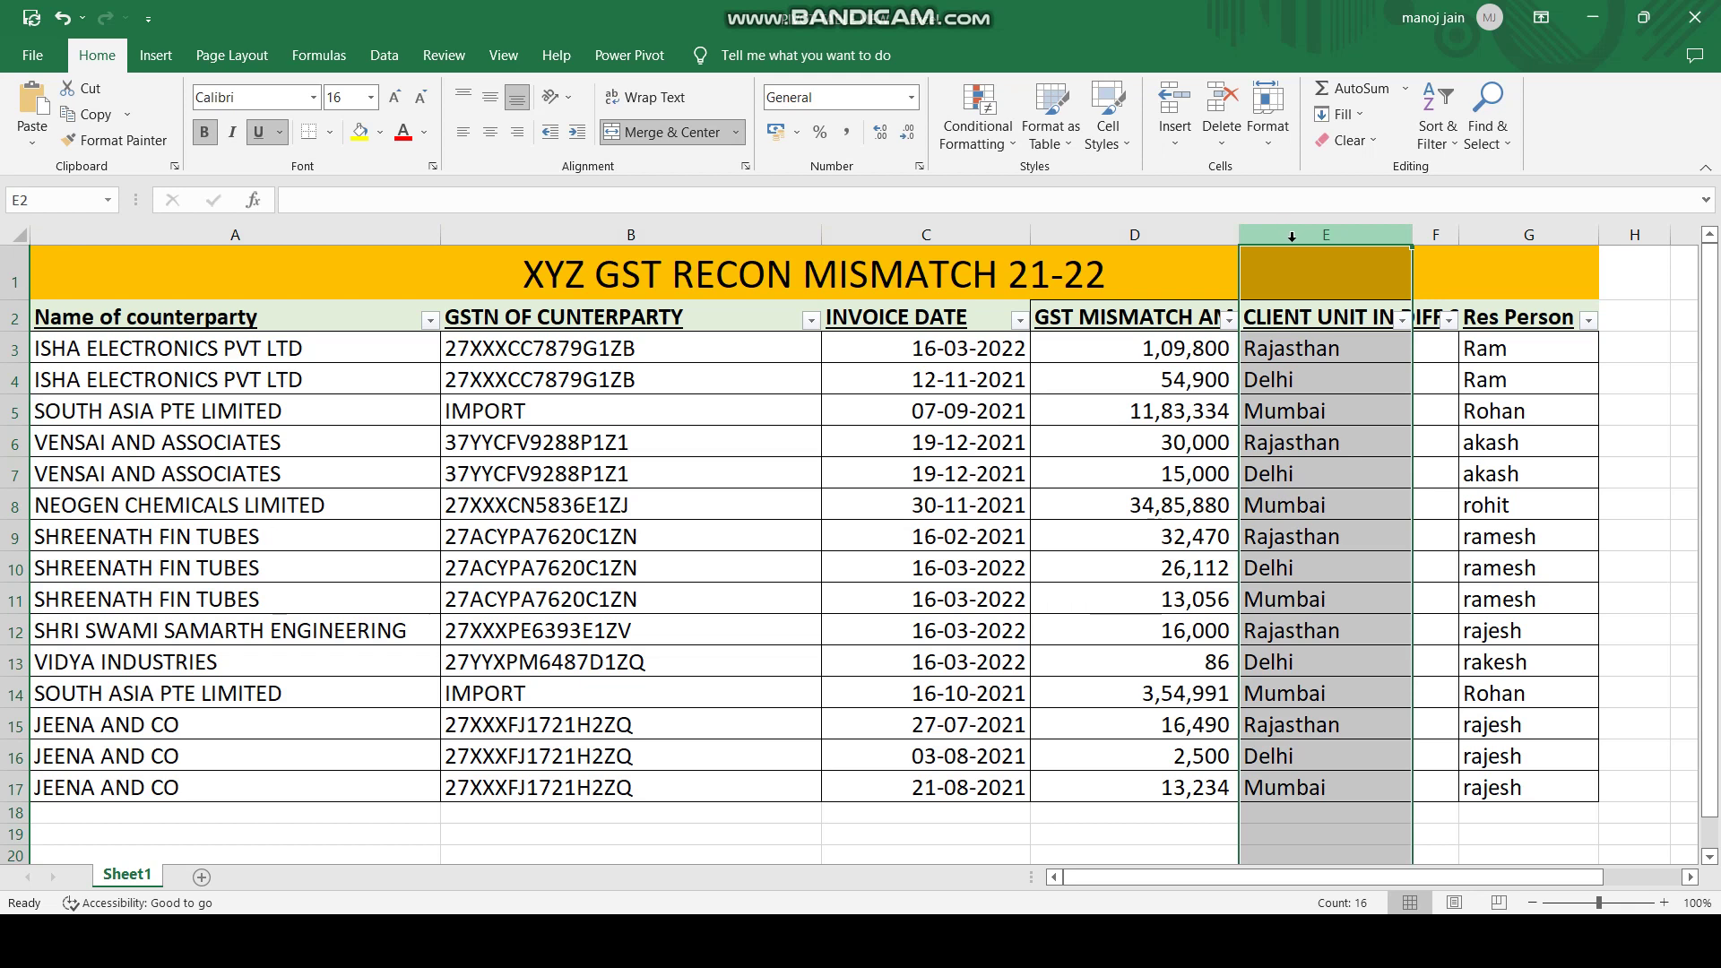
click(1535, 235)
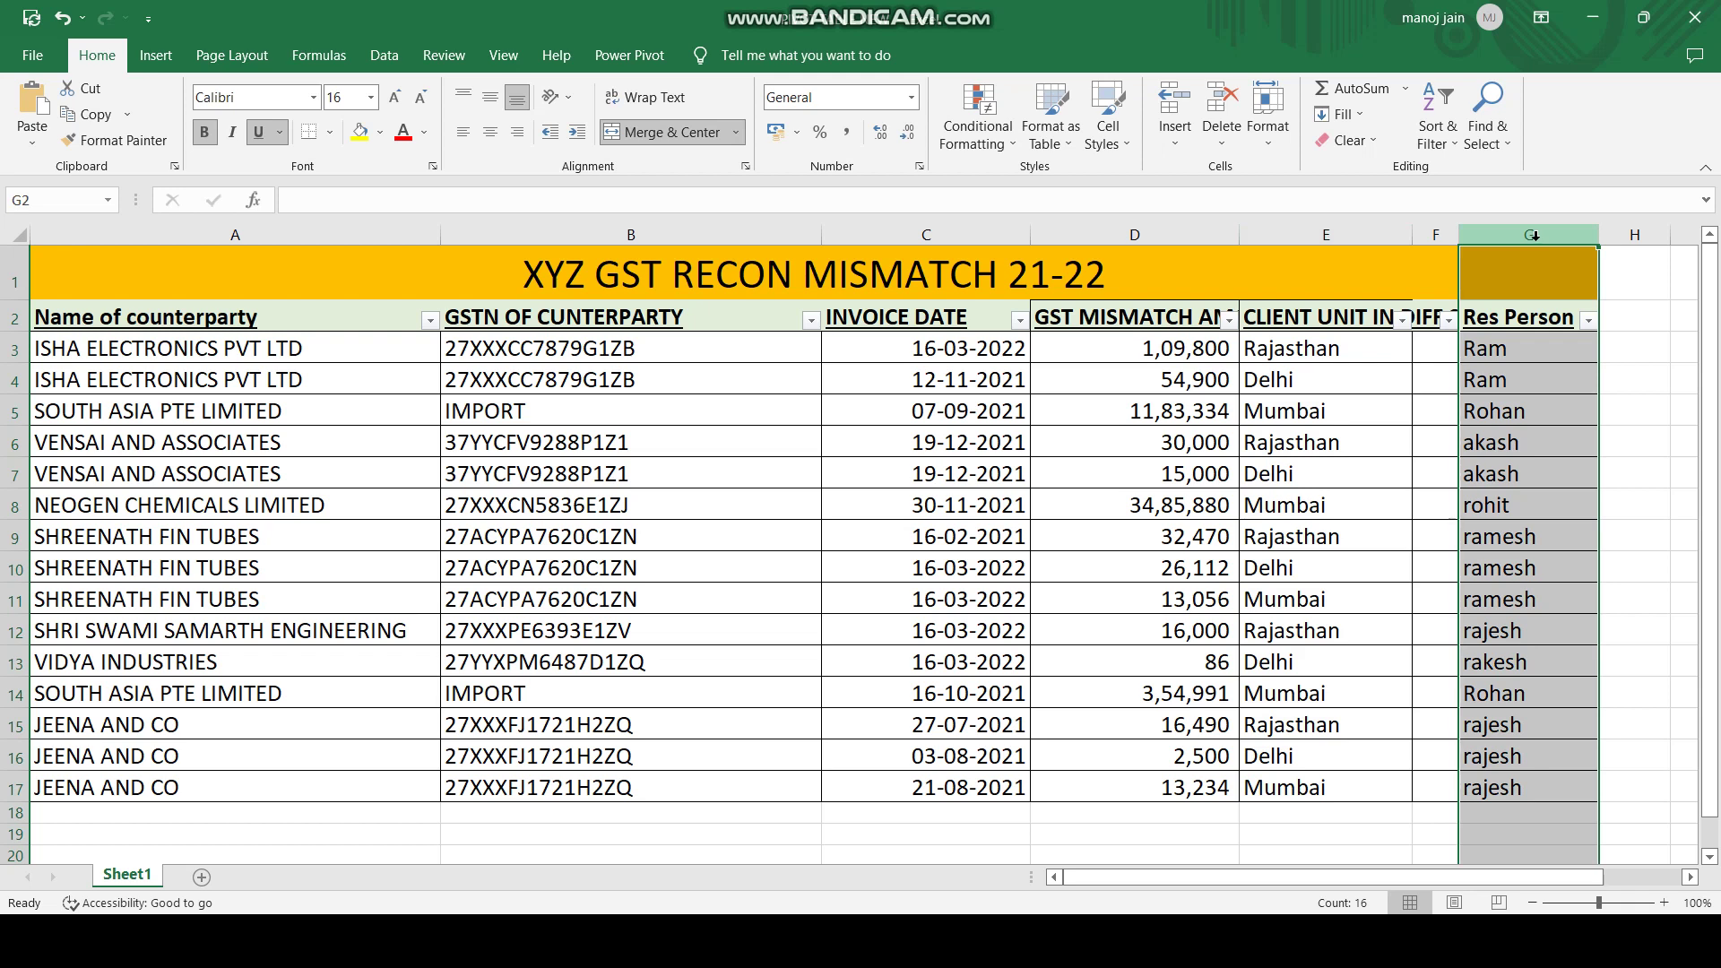
click(674, 466)
- Try to create a PivotTable on a new worksheet from the range A2:G17
drag(350, 317, 1546, 785)
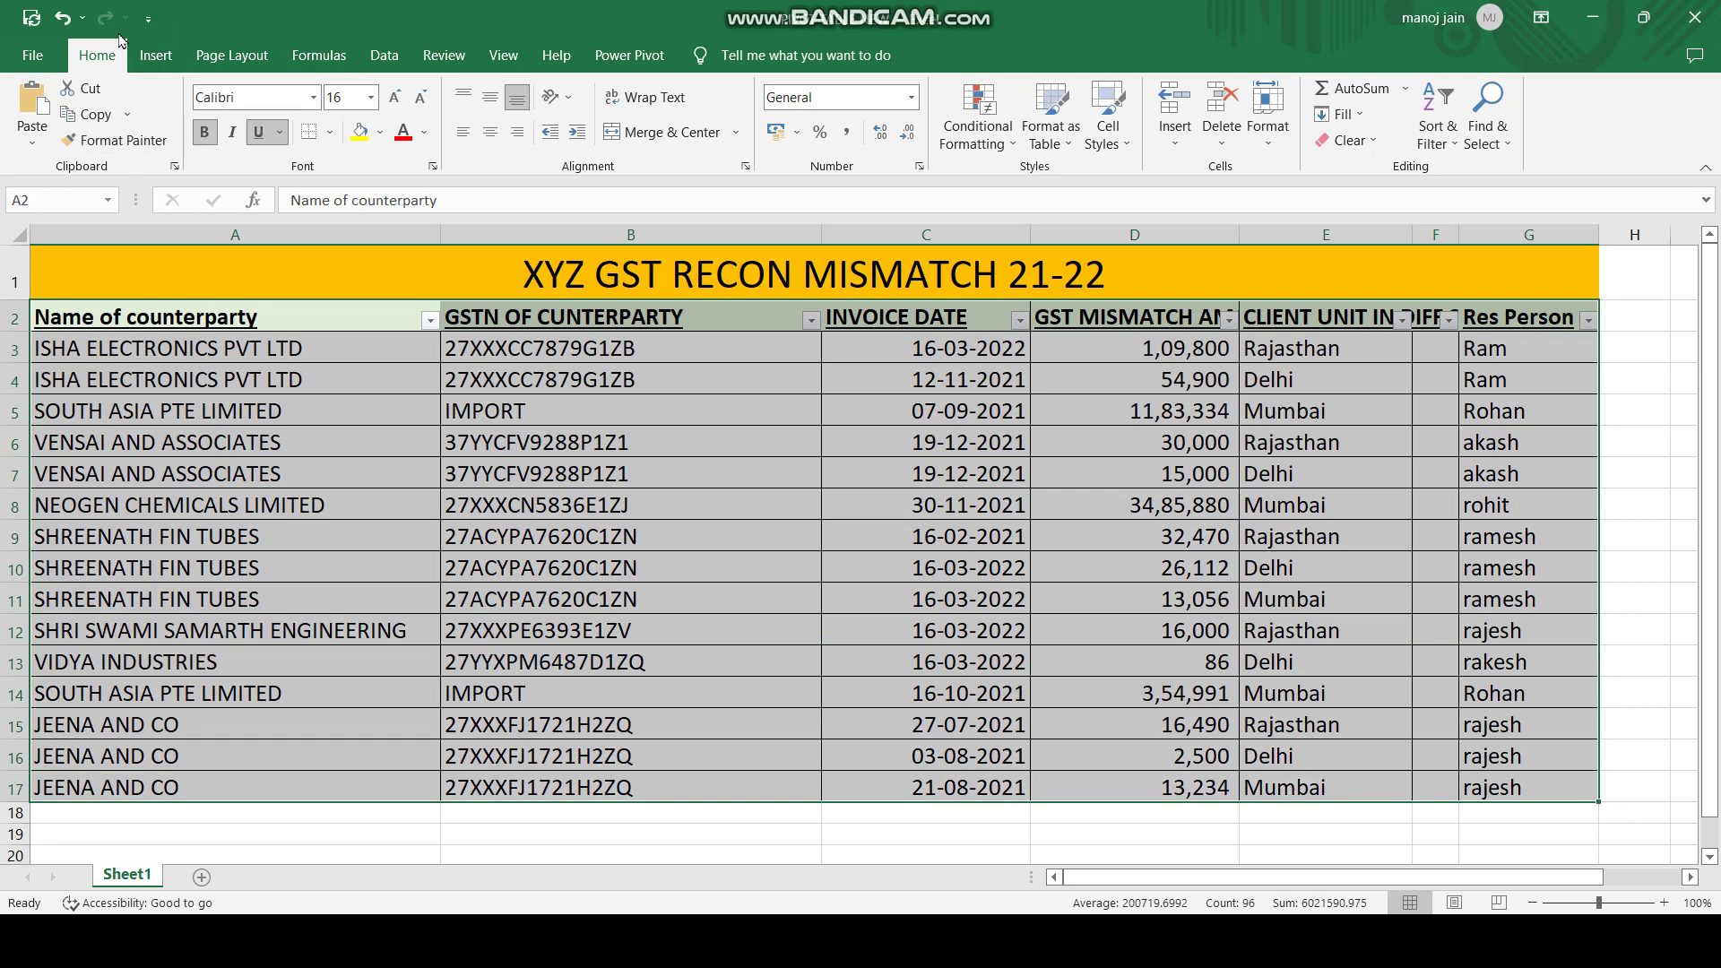
click(157, 59)
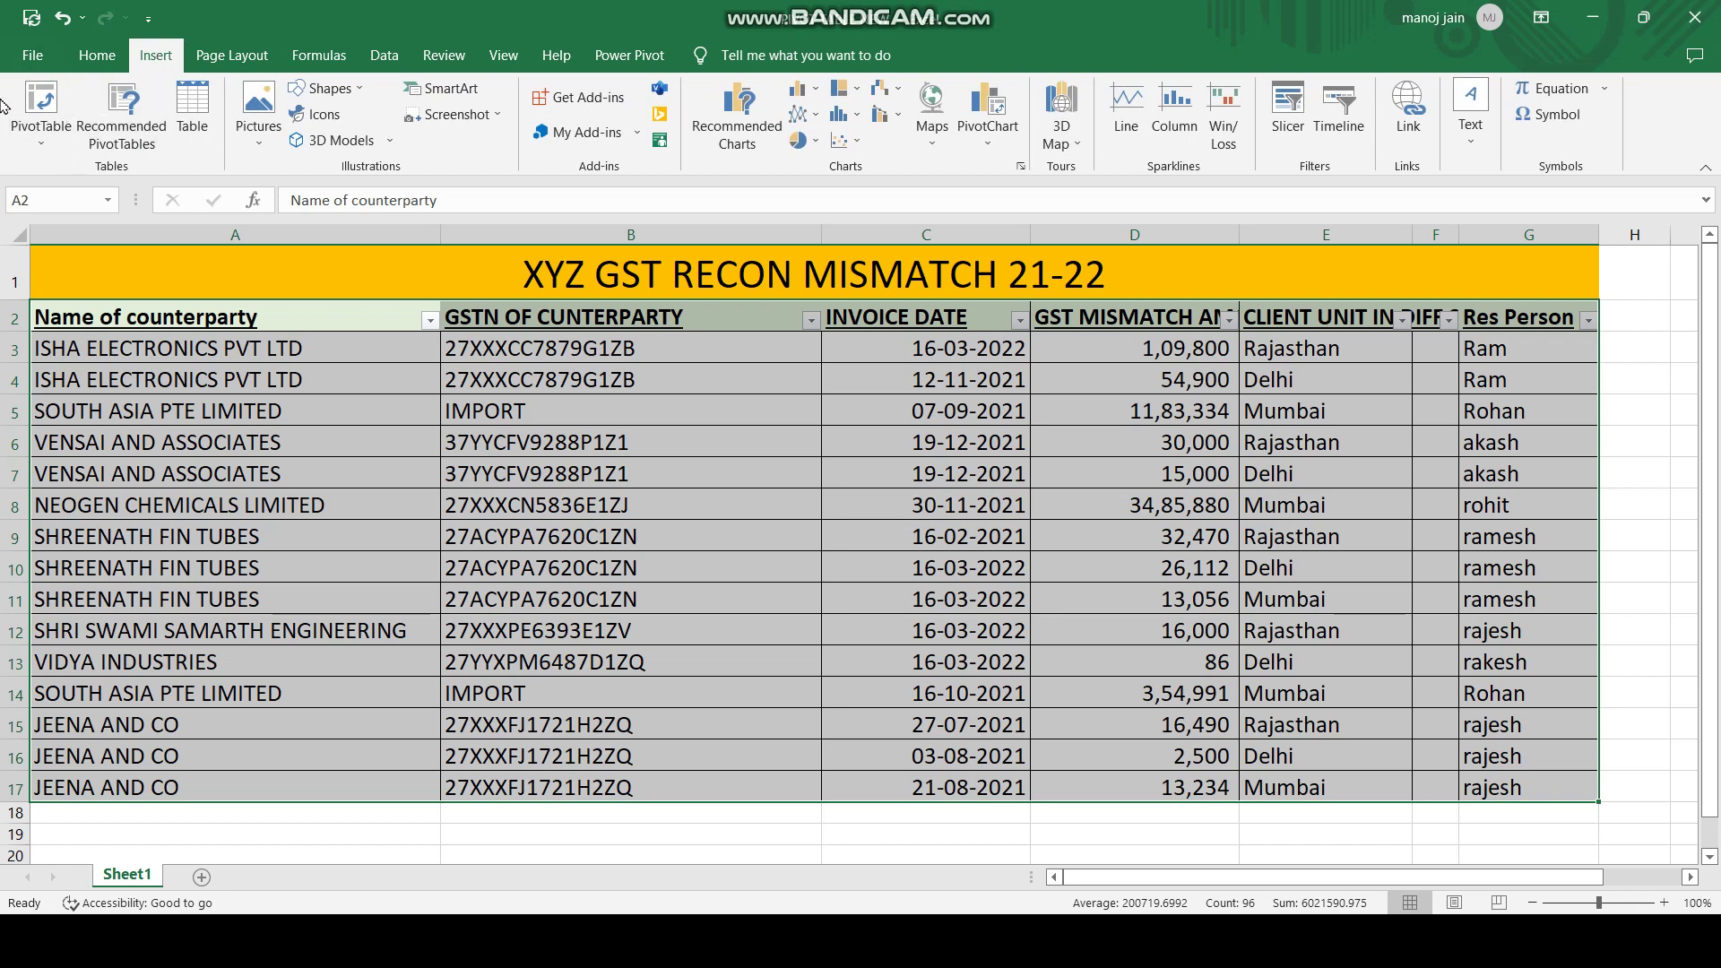
click(41, 144)
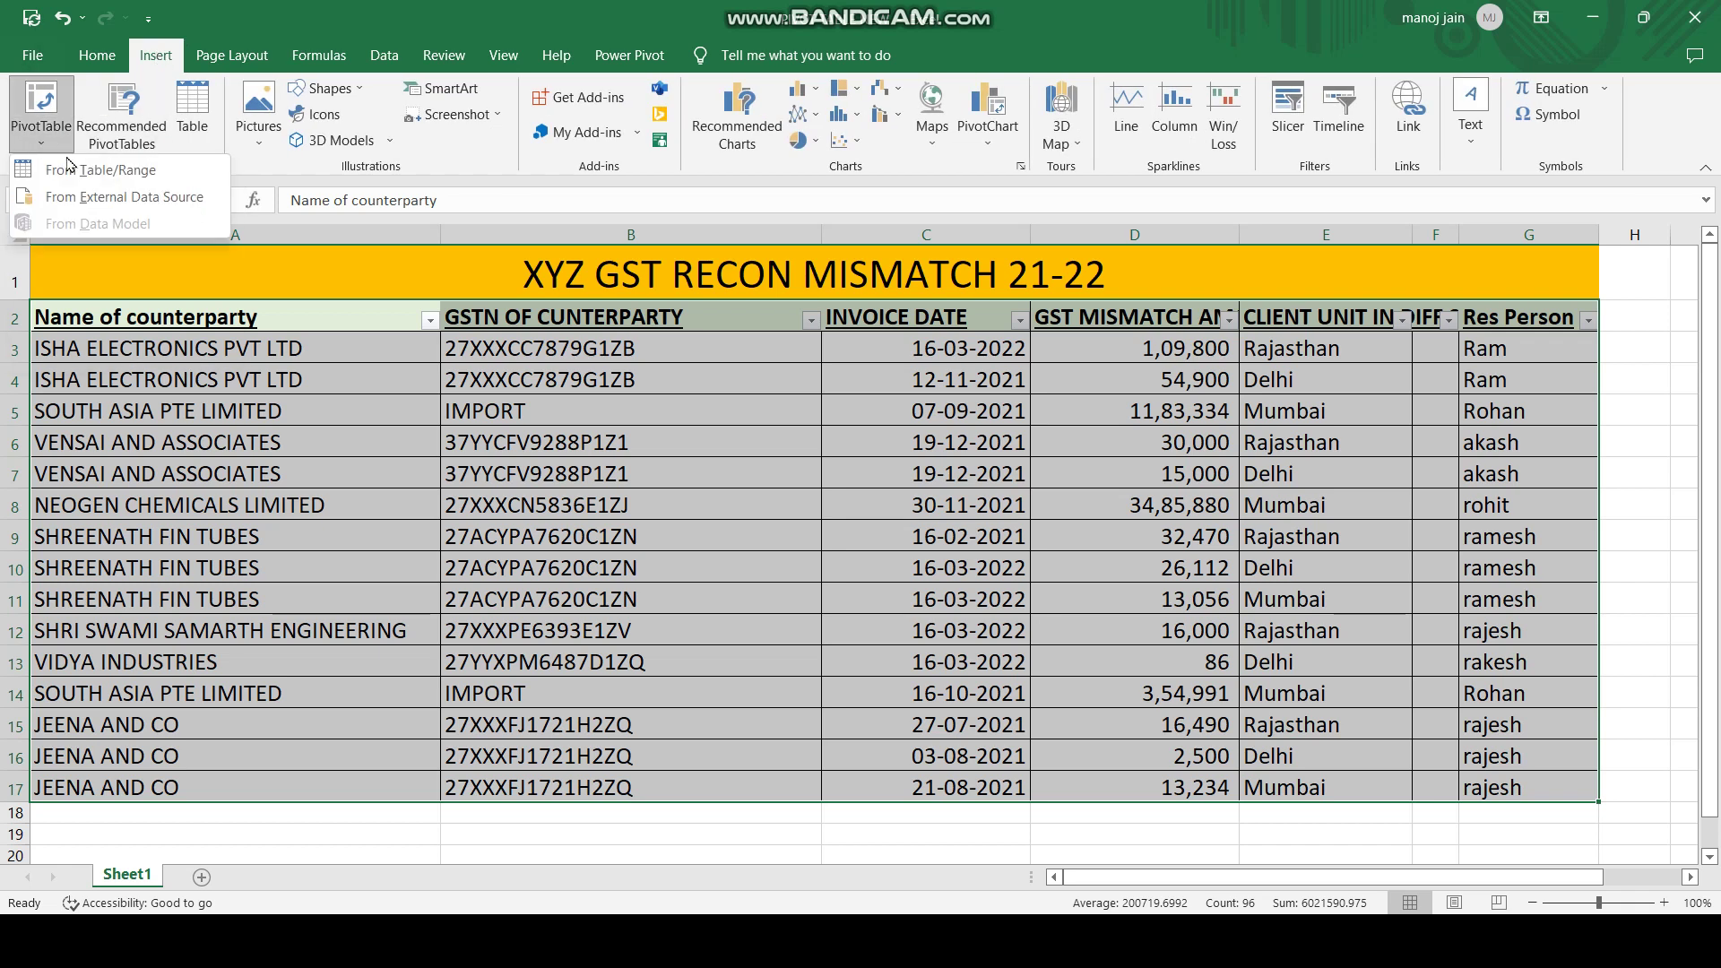
click(123, 171)
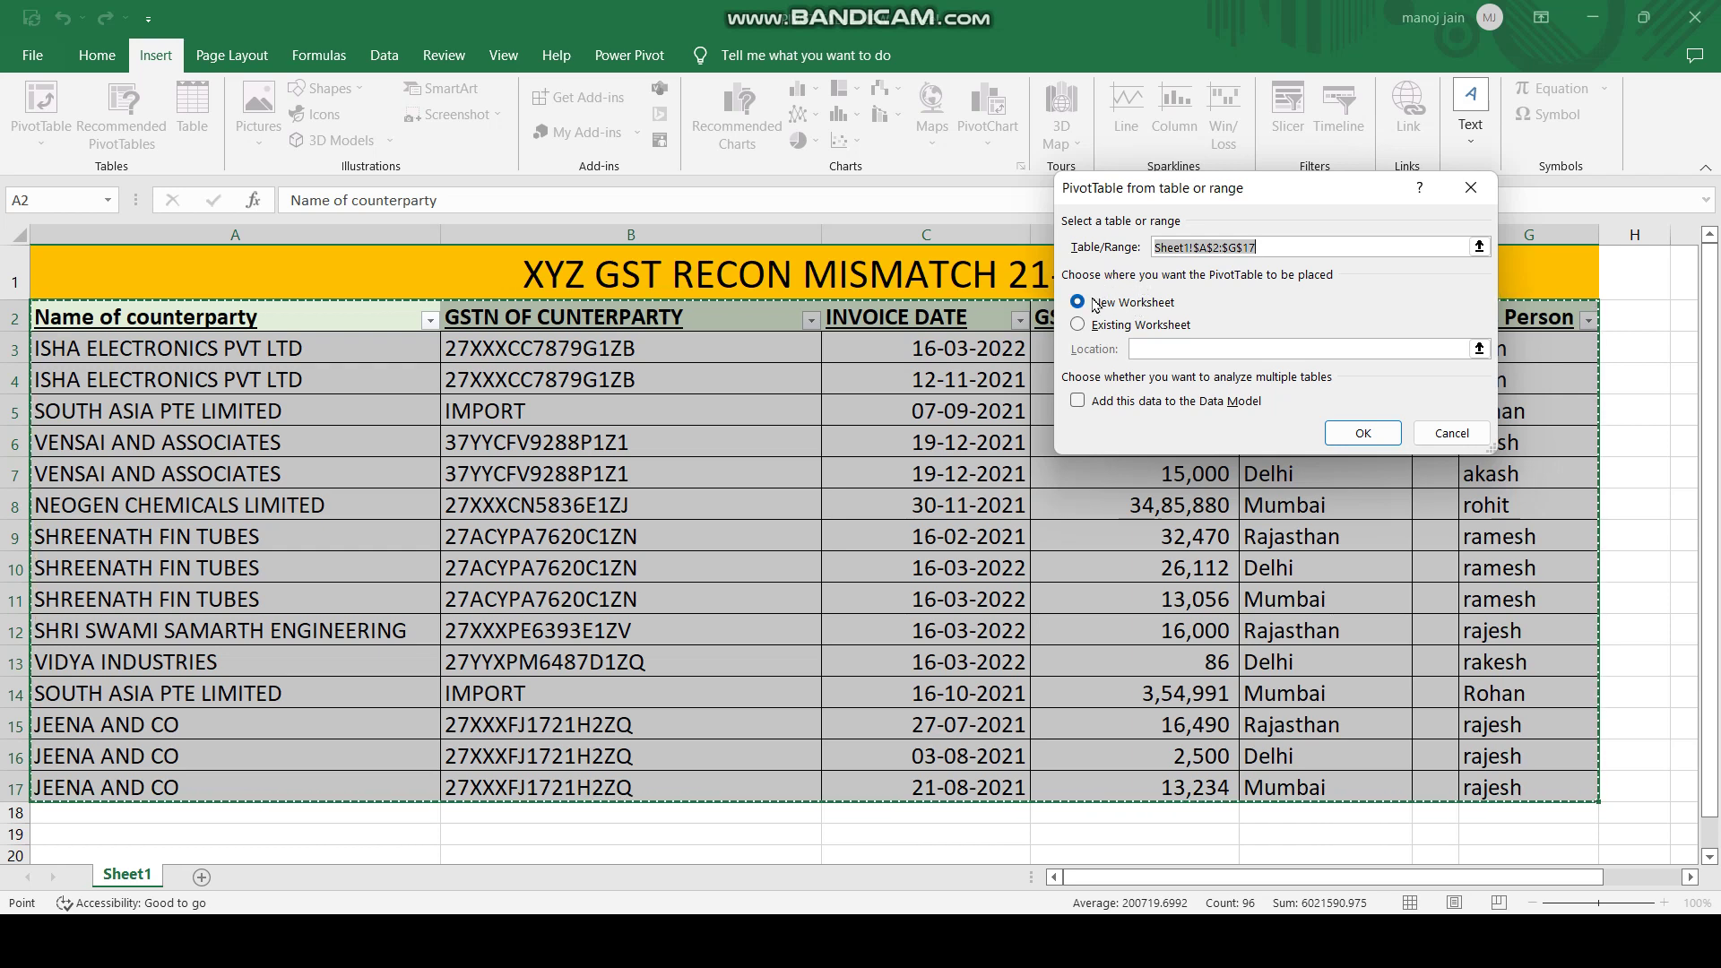
click(1382, 437)
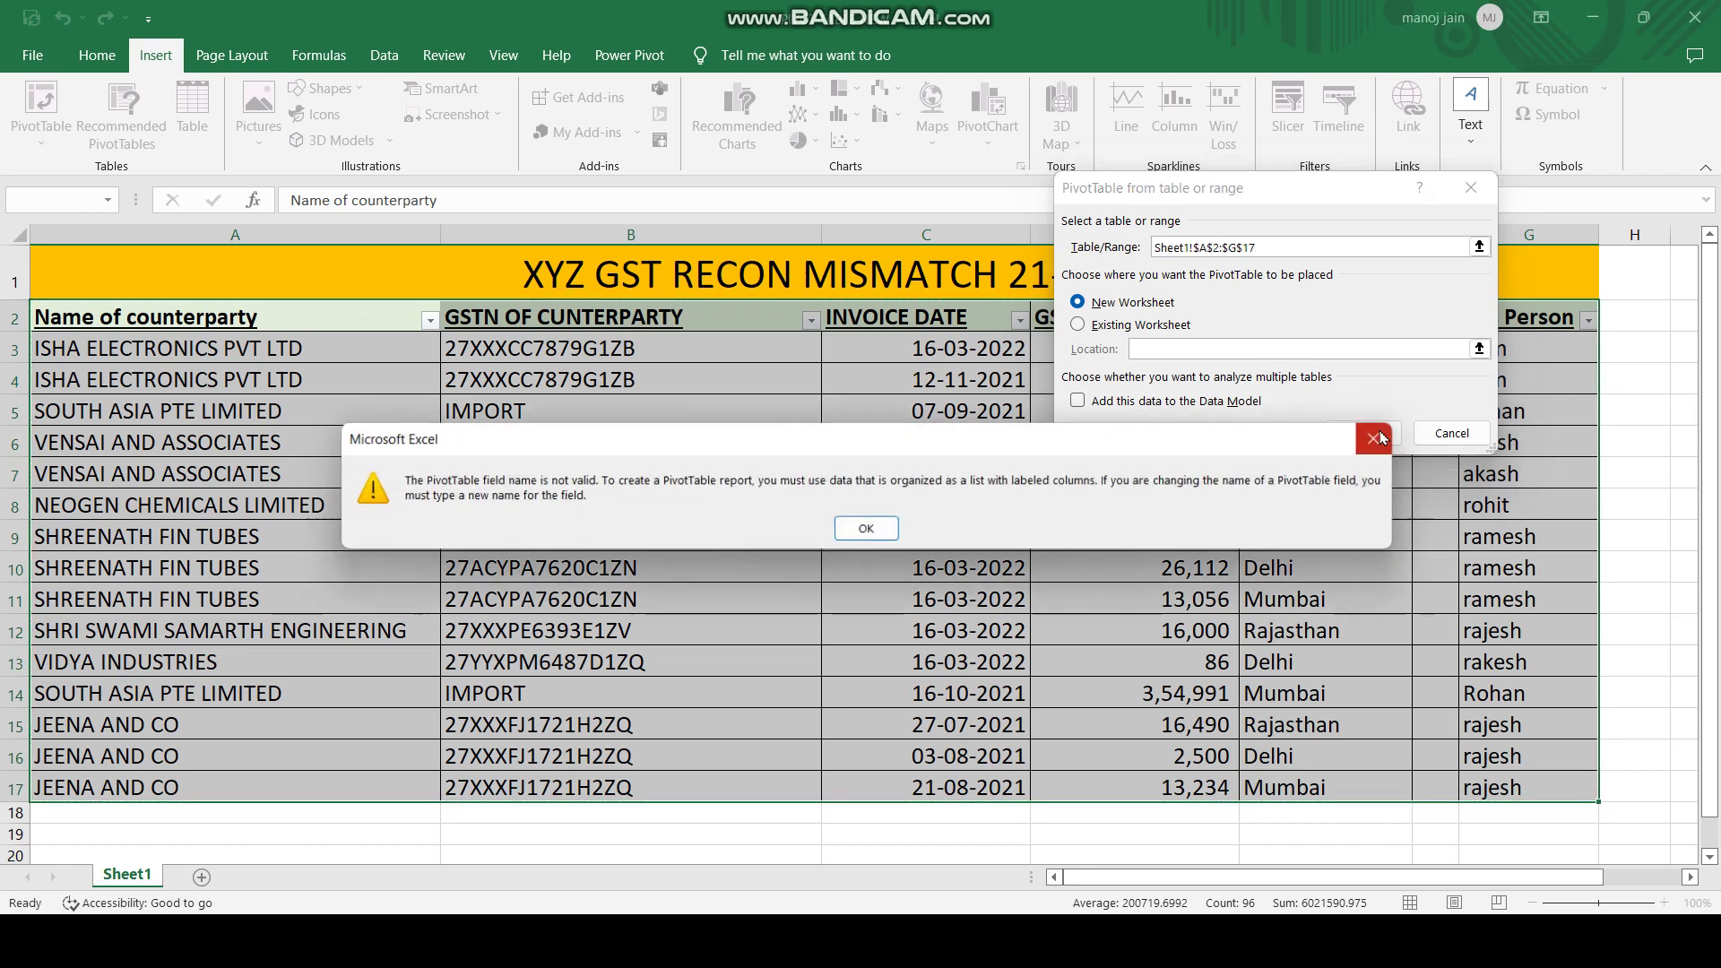
click(865, 527)
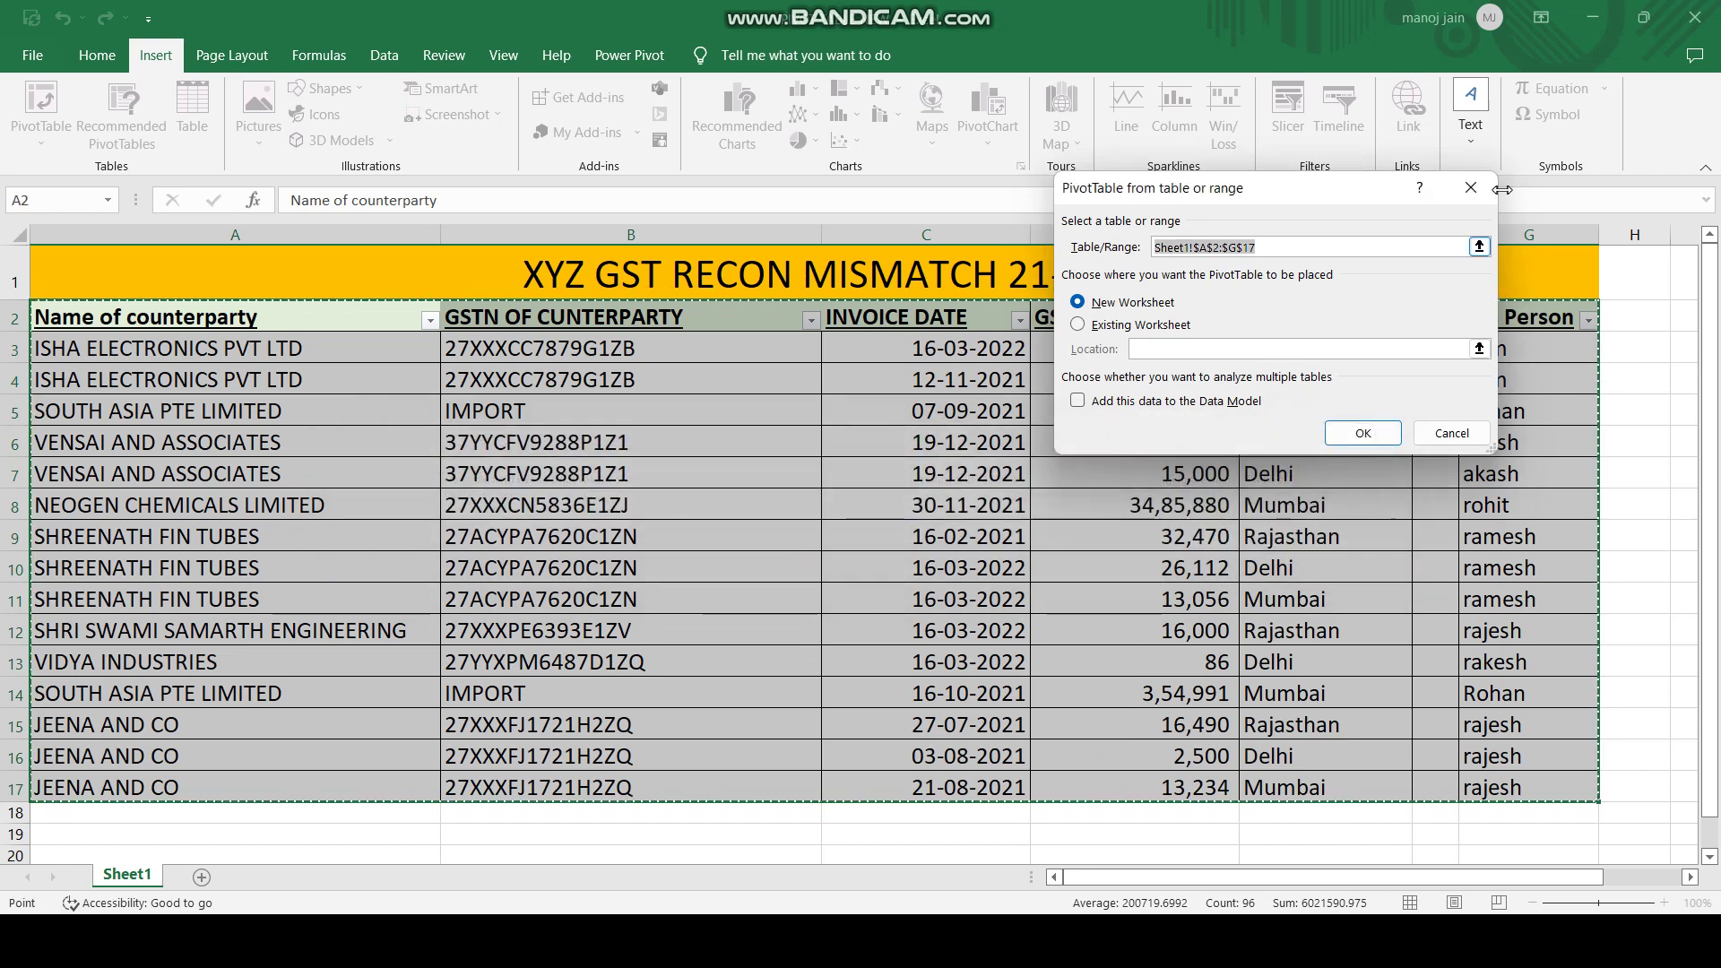
click(1471, 112)
click(1362, 199)
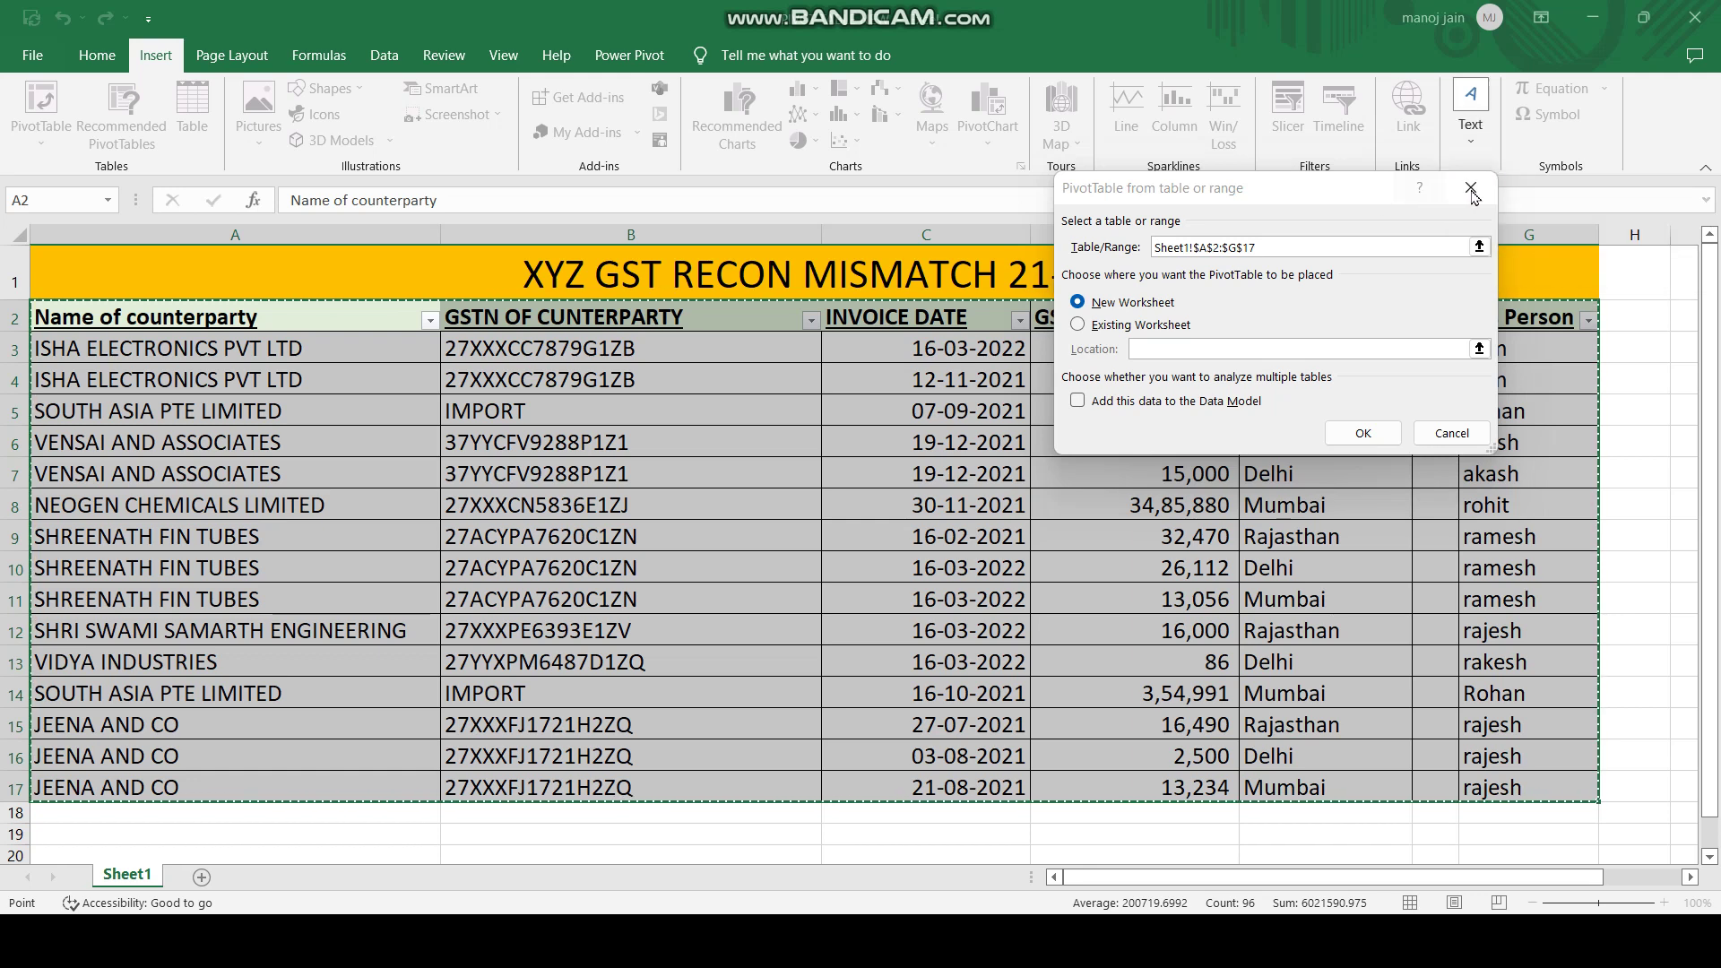
click(1426, 438)
click(1426, 439)
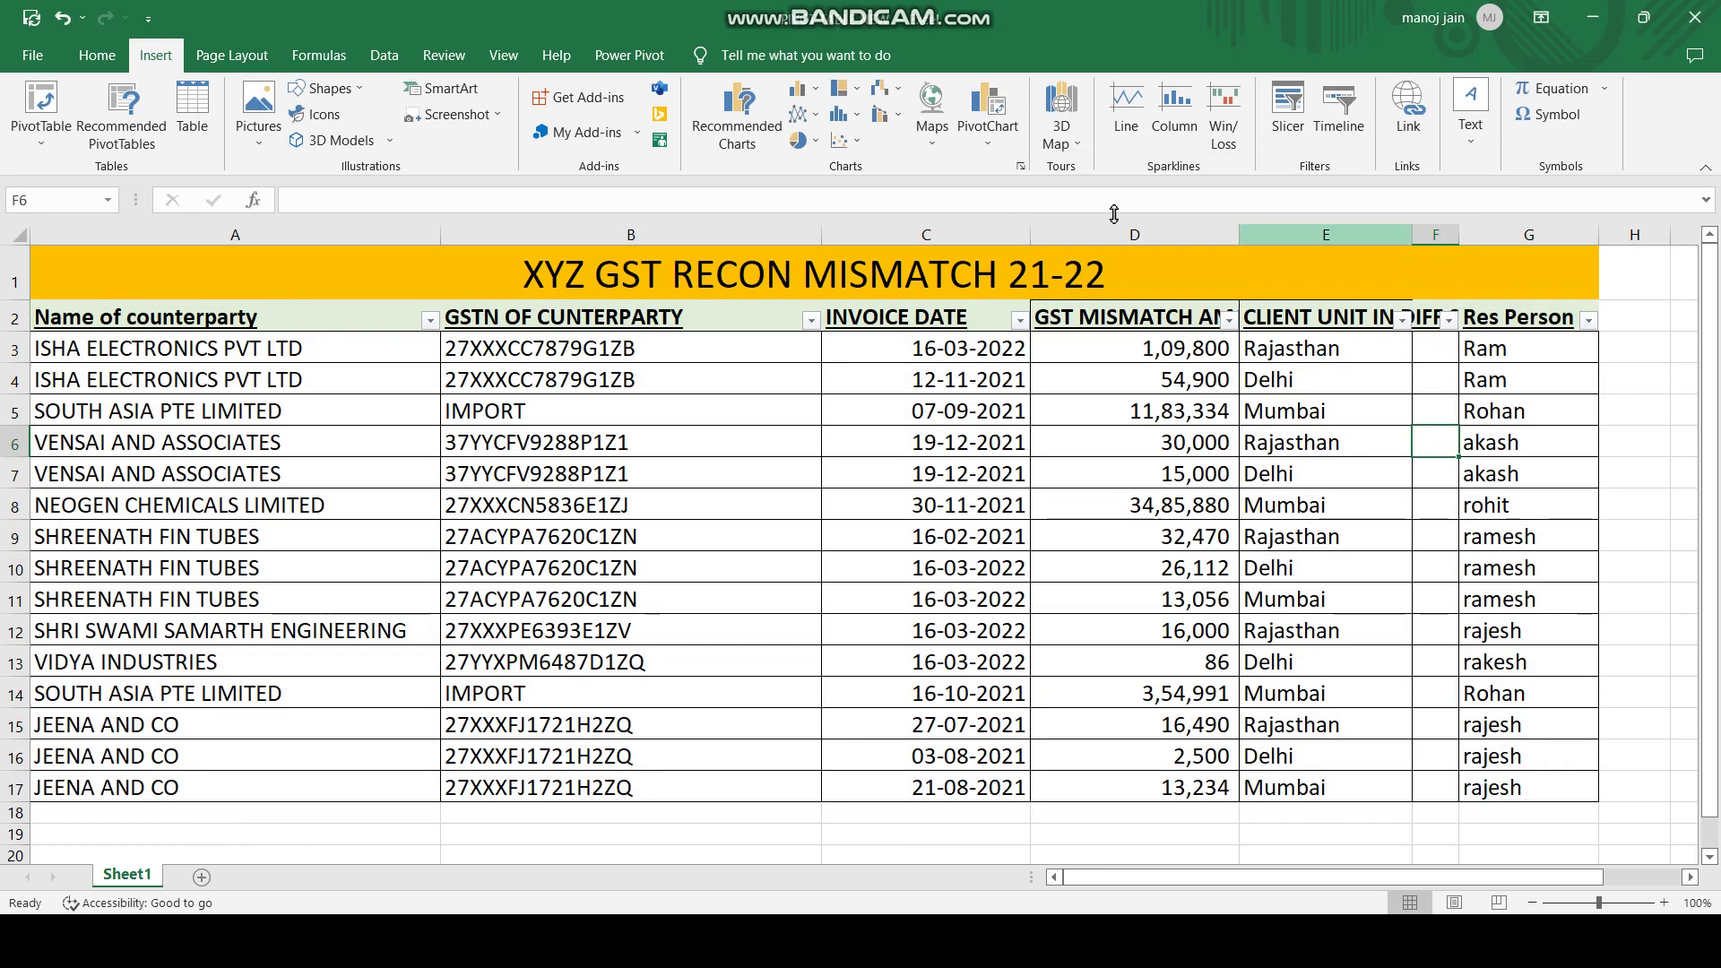
- Delete the empty column F between the client unit and responsible person columns
click(1434, 231)
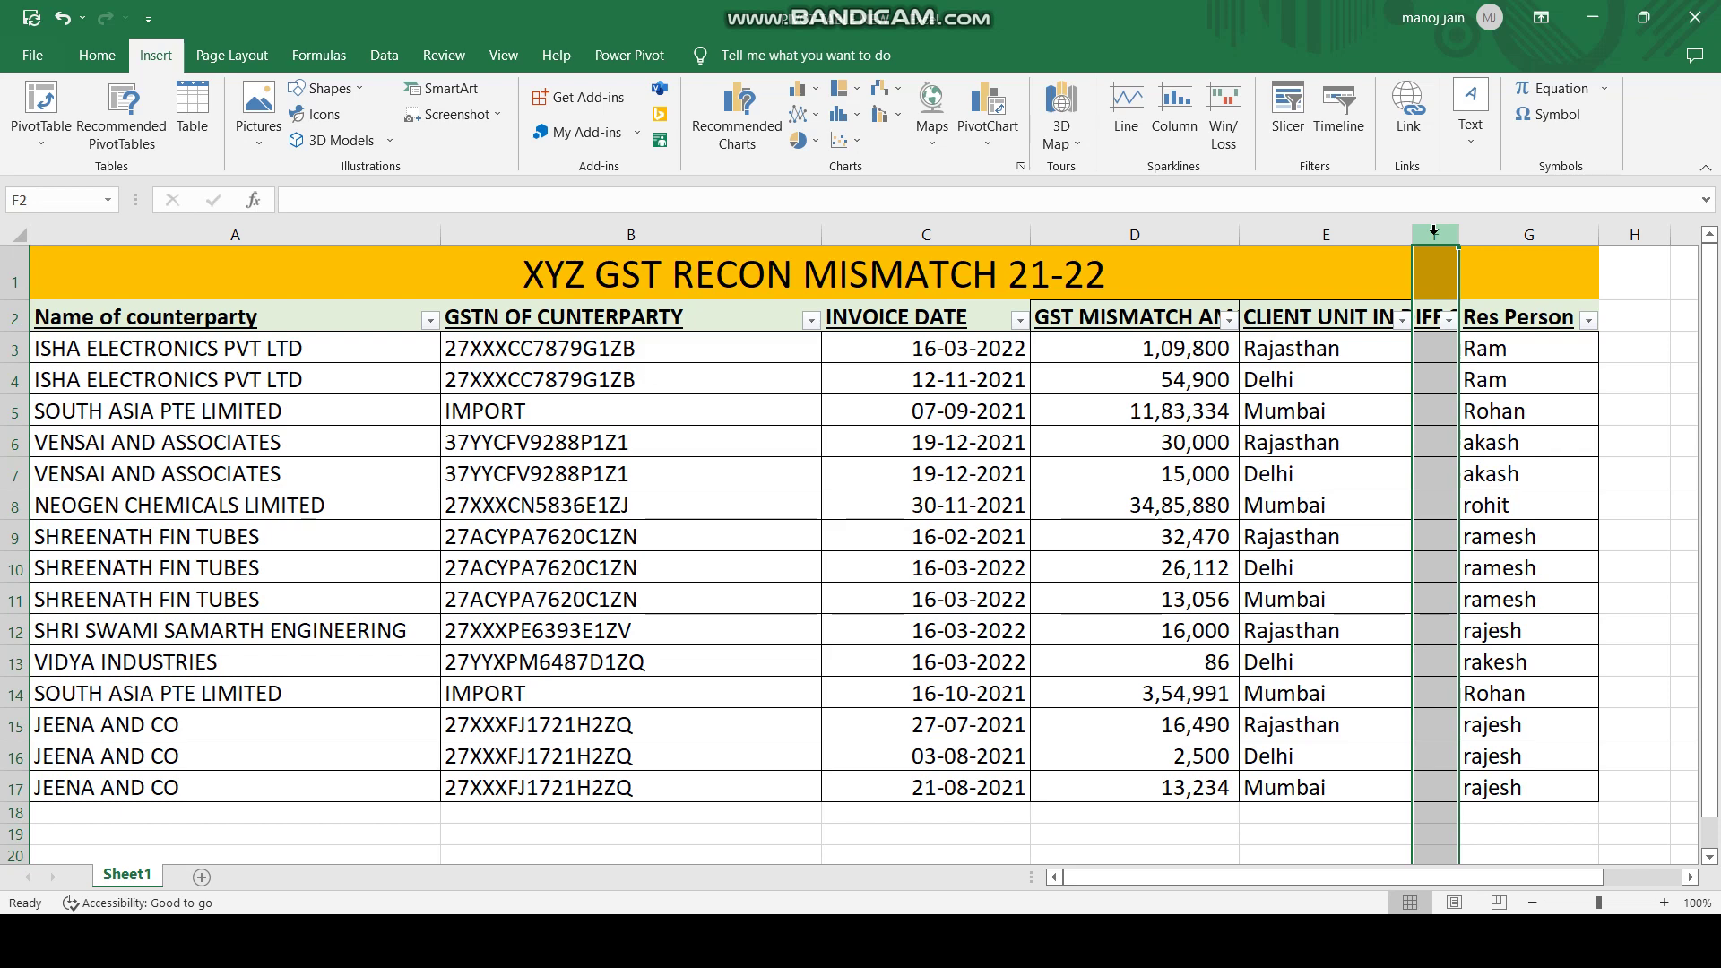
key(ctrl+minus)
click(755, 432)
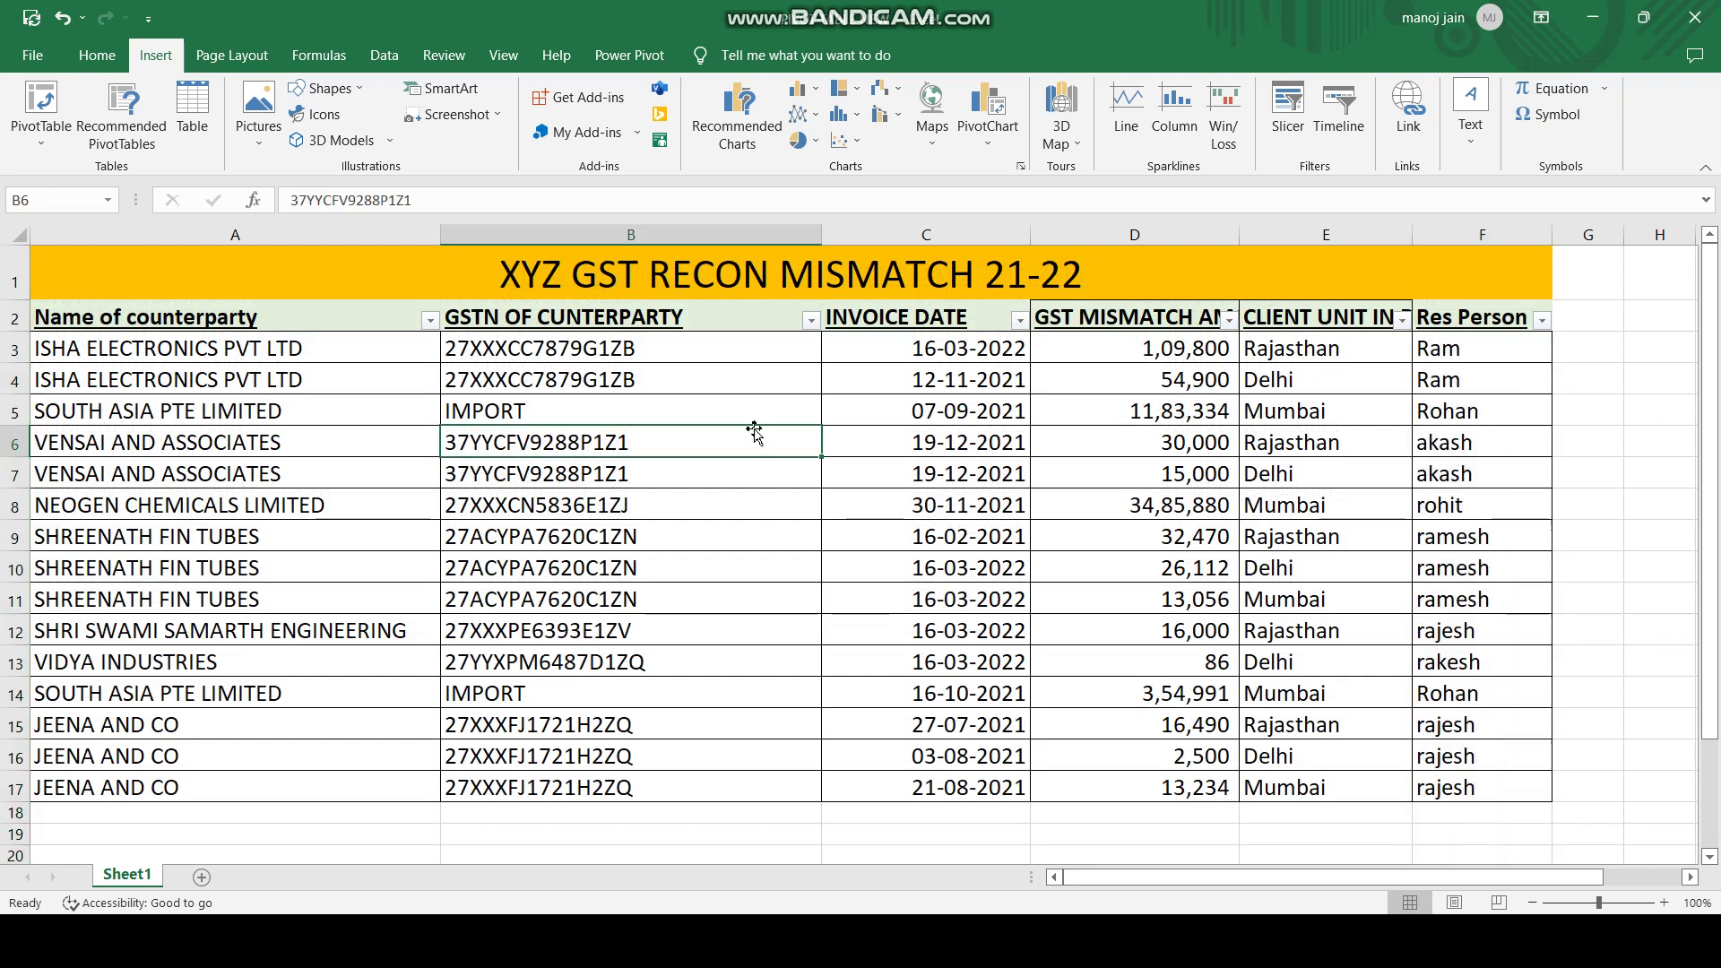
- Create a PivotTable on a new worksheet from the range A2:F18
drag(265, 321, 1475, 811)
click(43, 134)
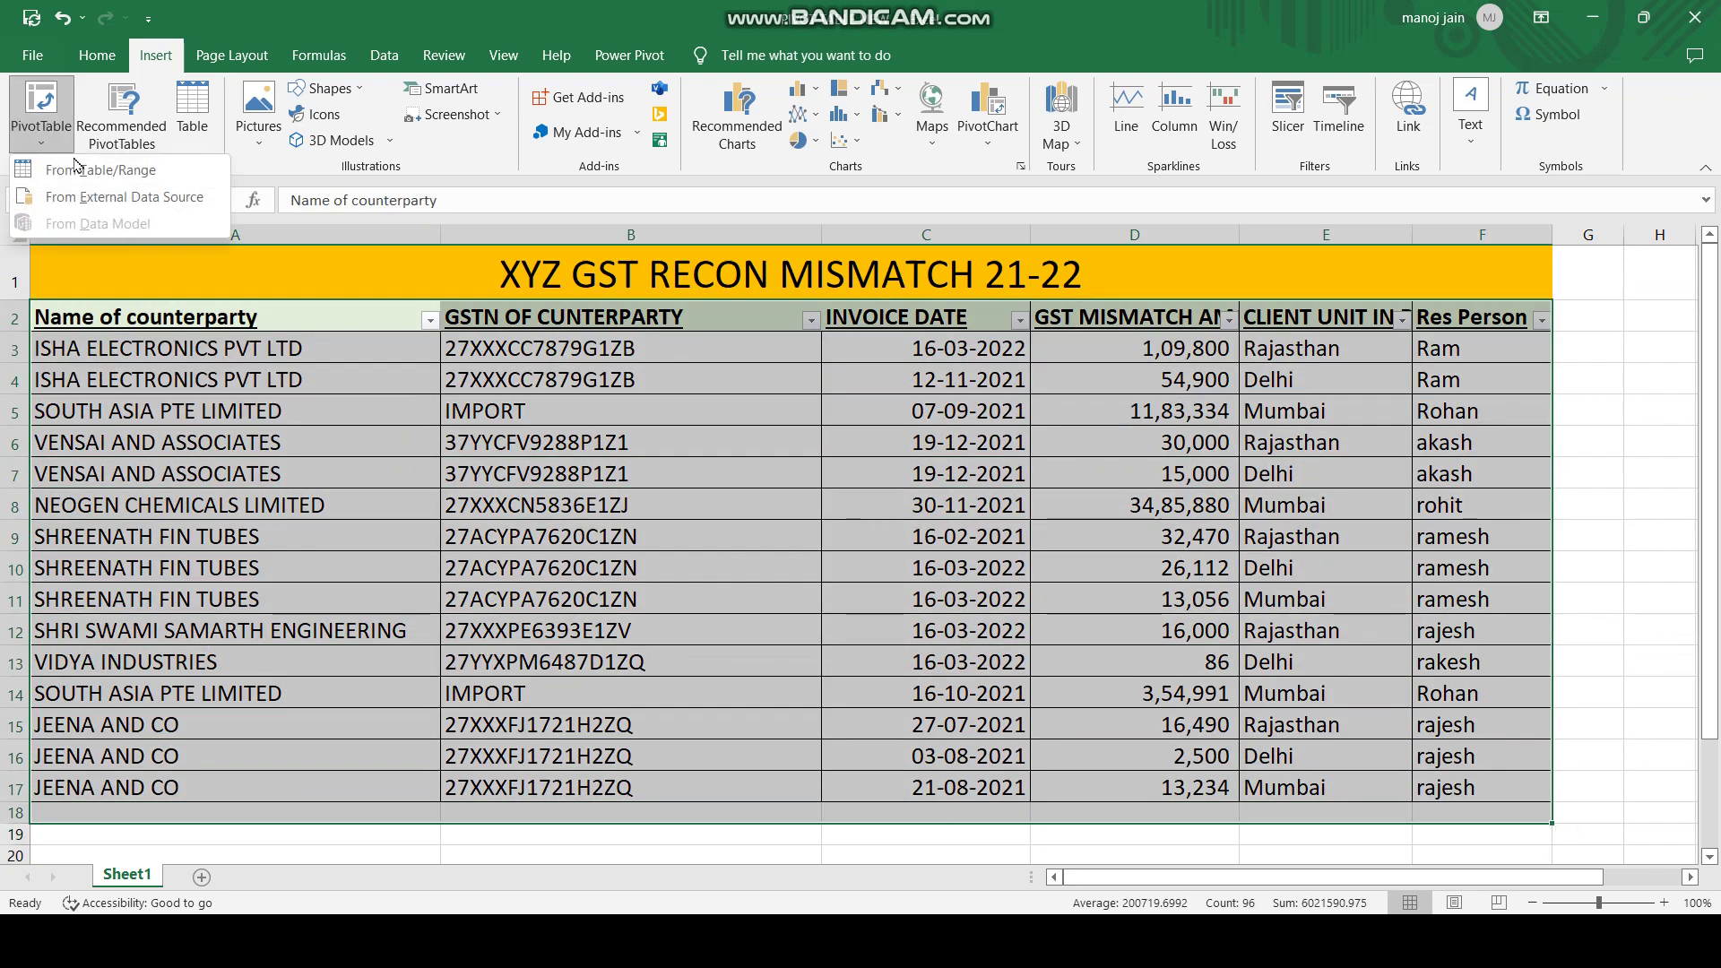
click(77, 169)
click(1365, 436)
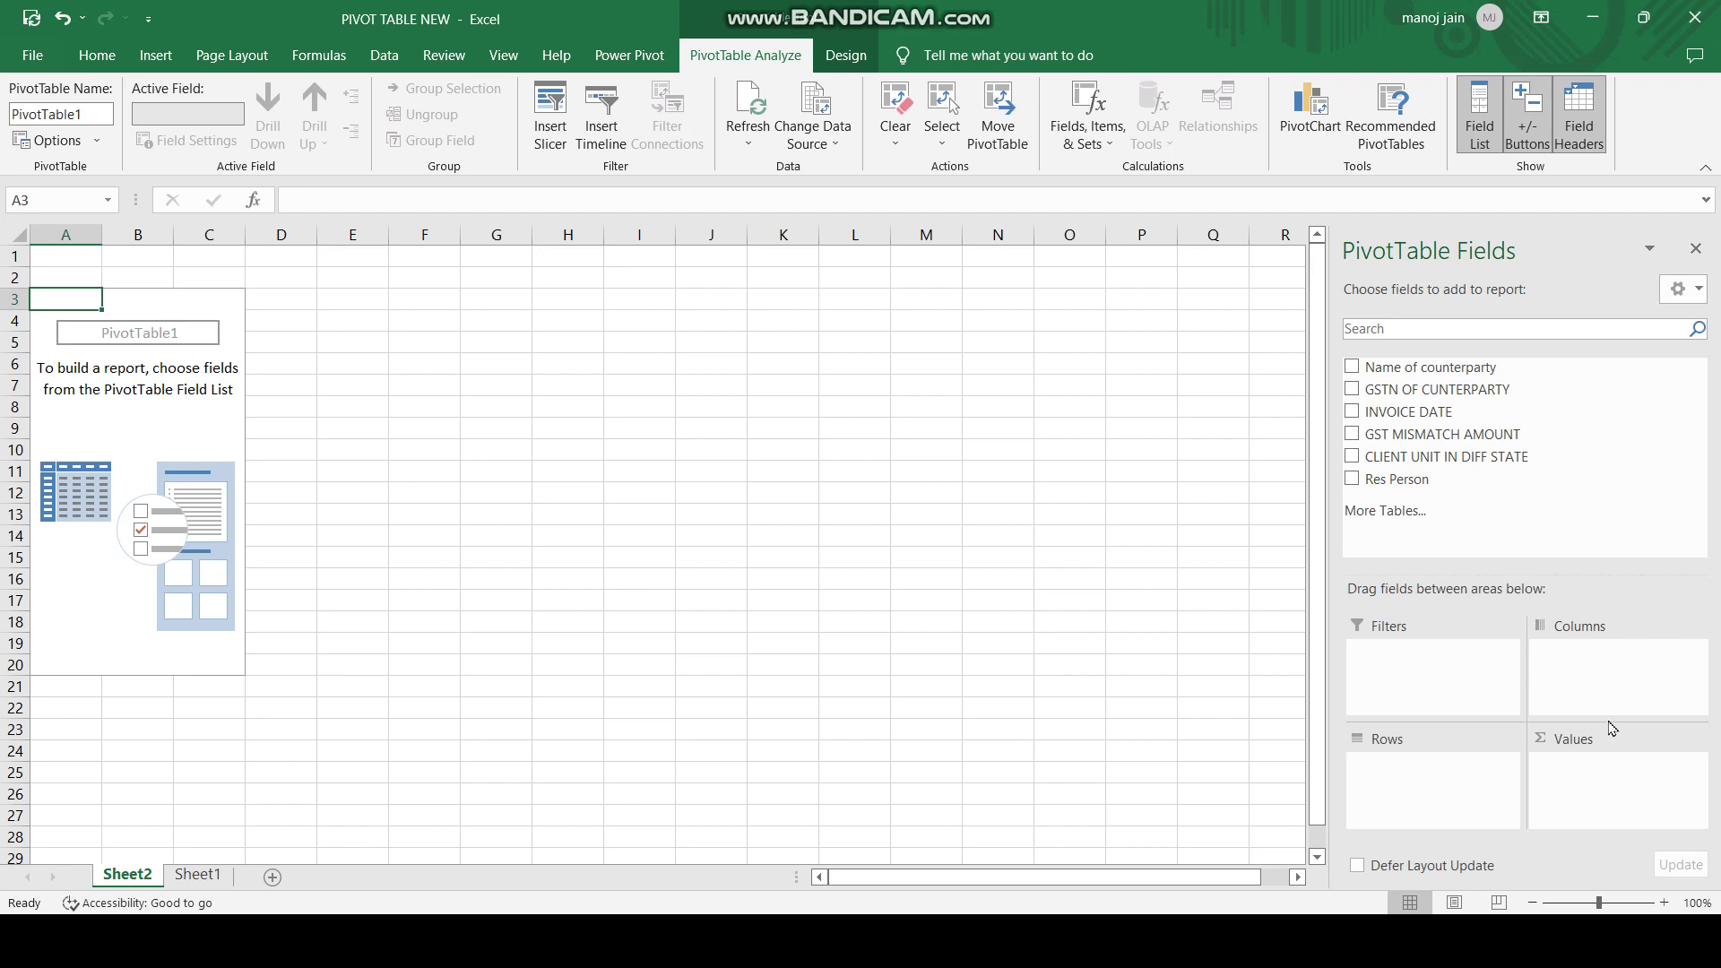
- Enable the classic PivotTable layout in the display options of the new PivotTable
ctrl+scroll(216, 475, up, 3)
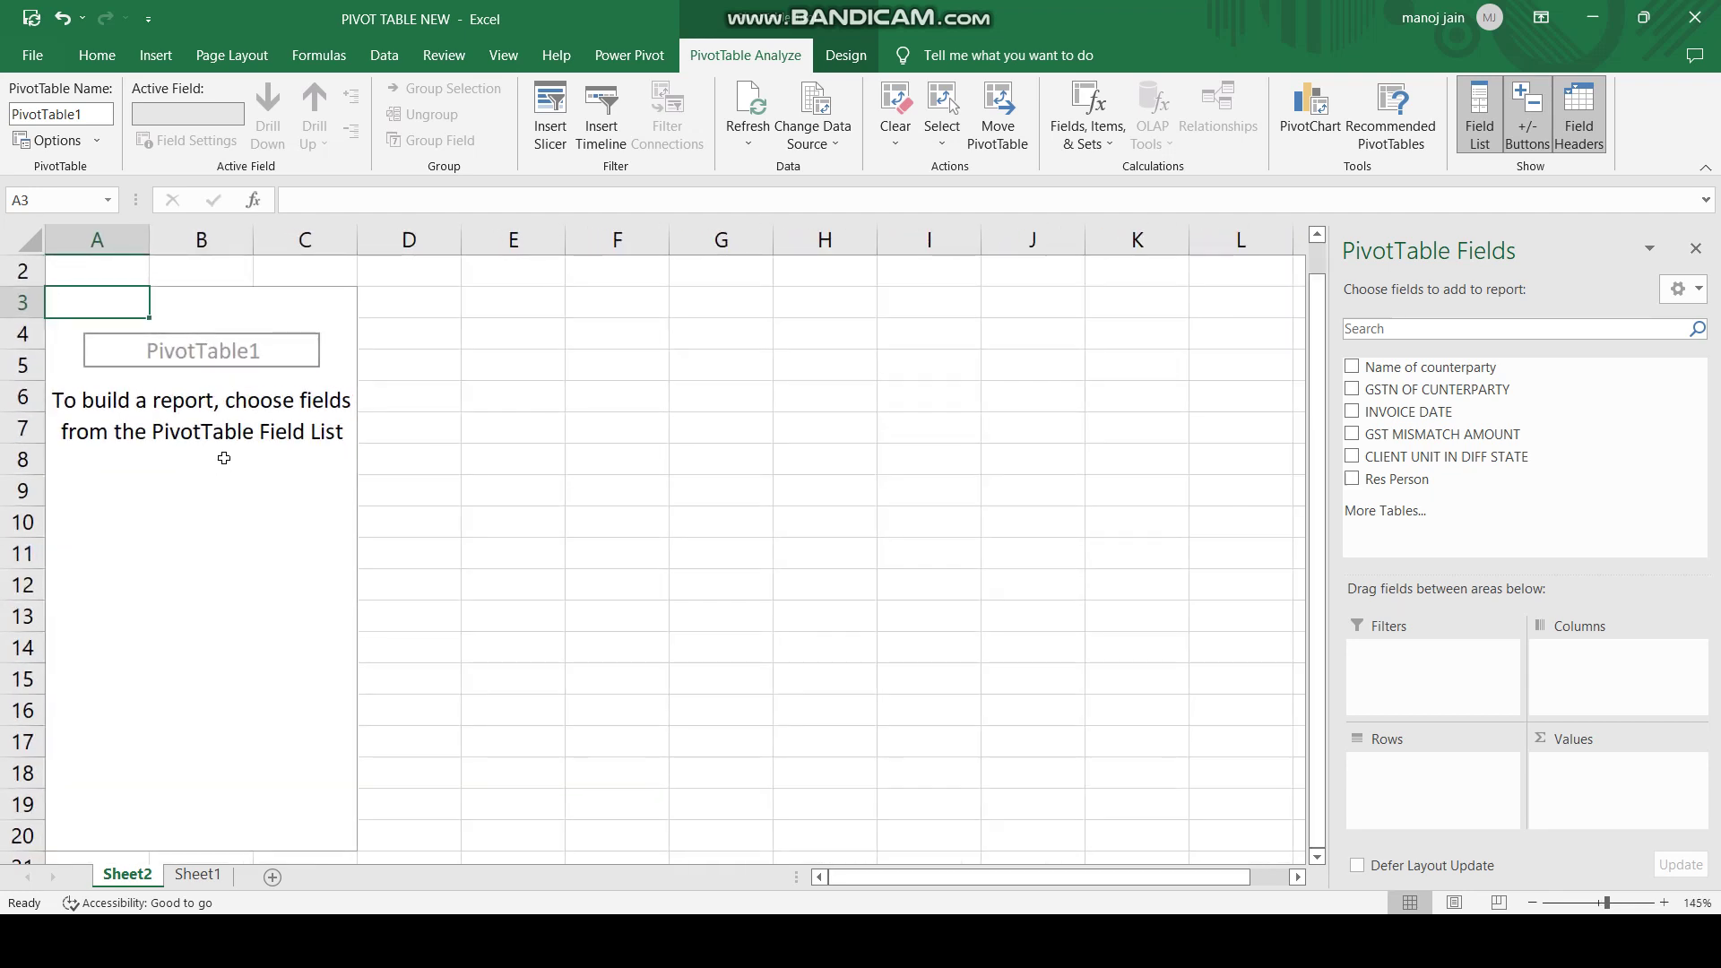
click(224, 459)
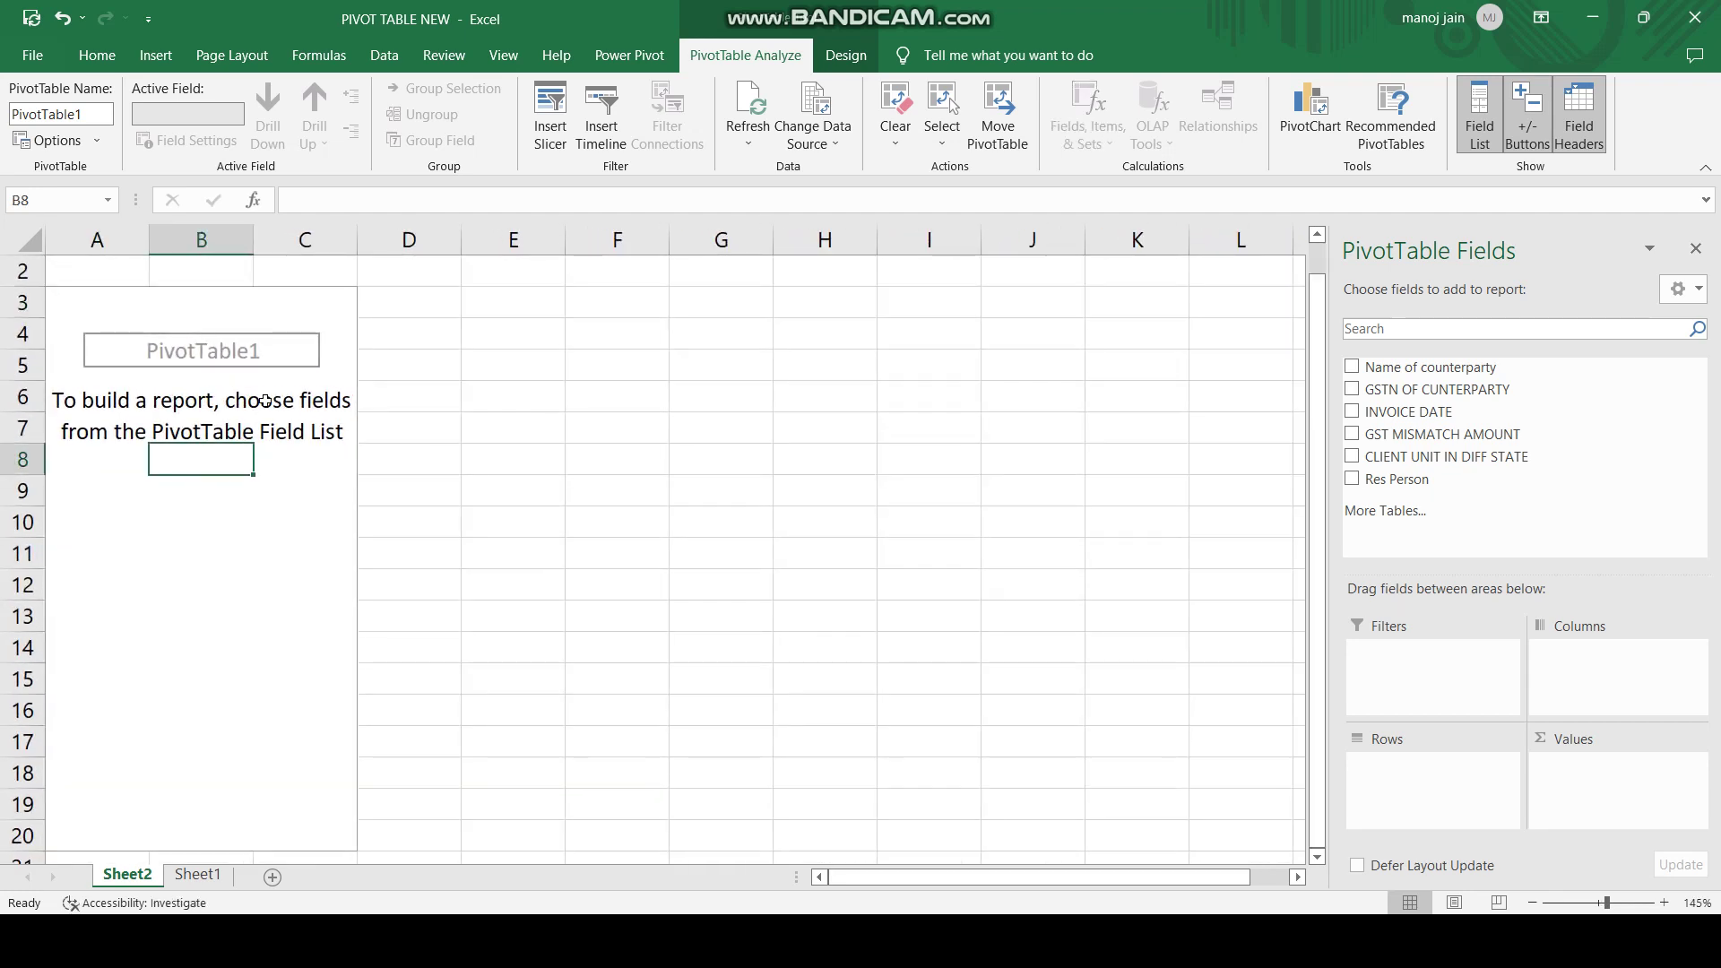
right_click(198, 465)
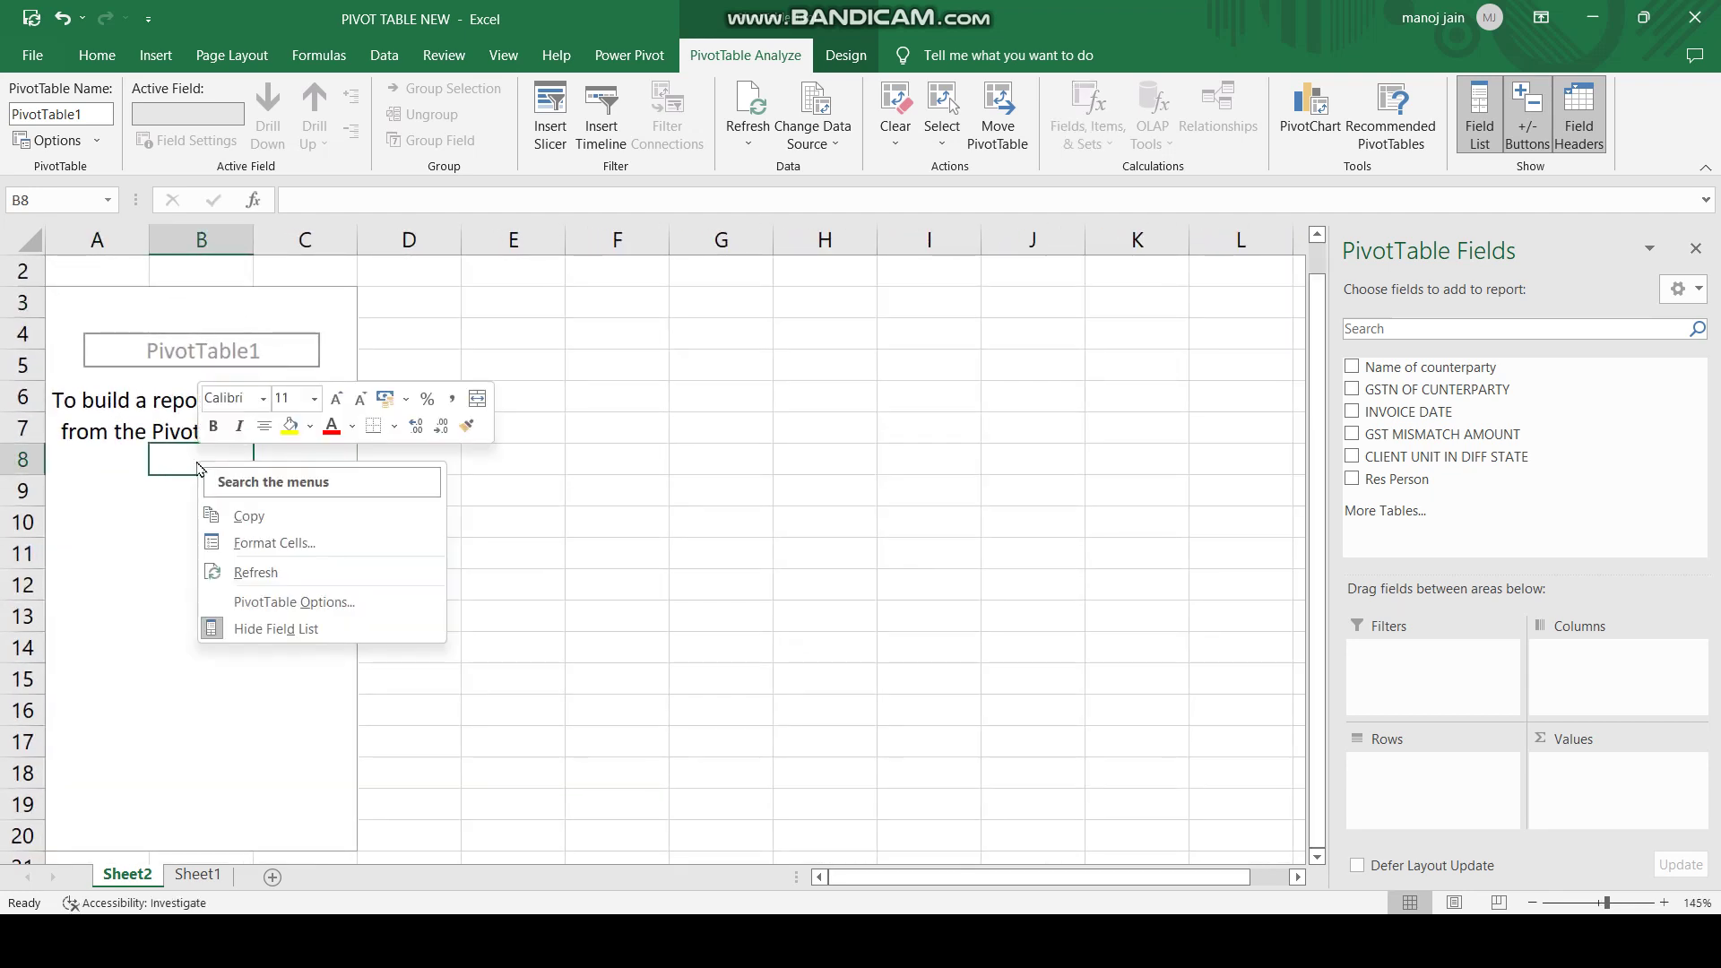
click(356, 604)
click(543, 414)
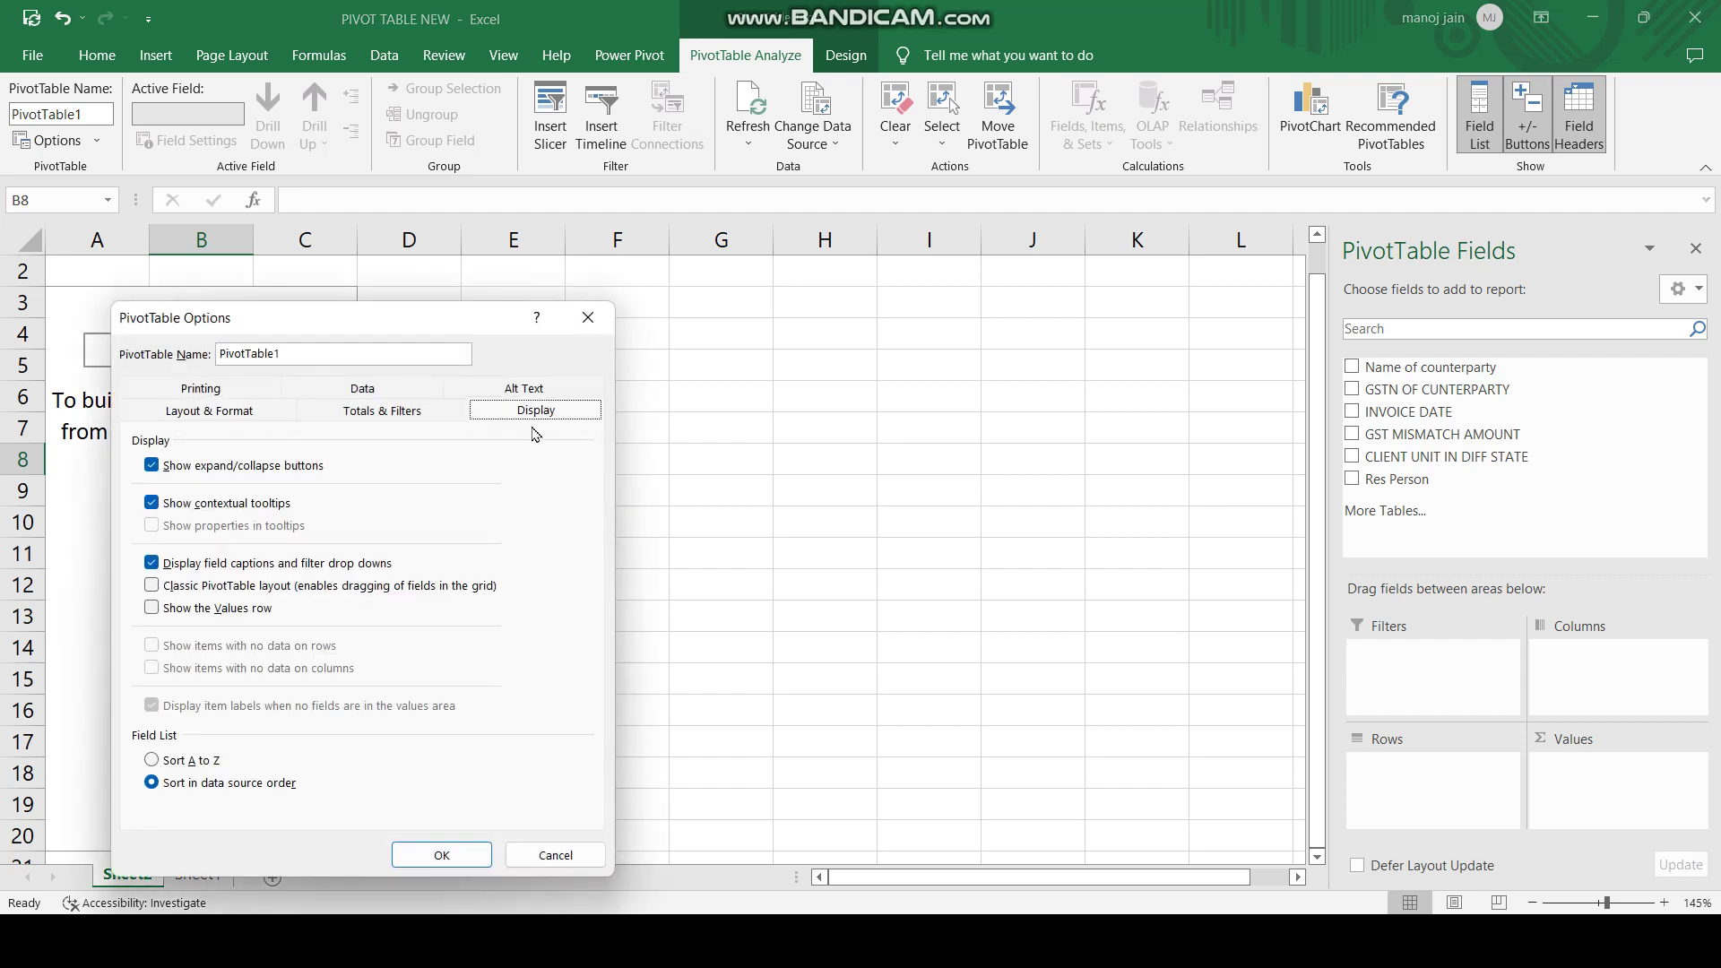
click(152, 585)
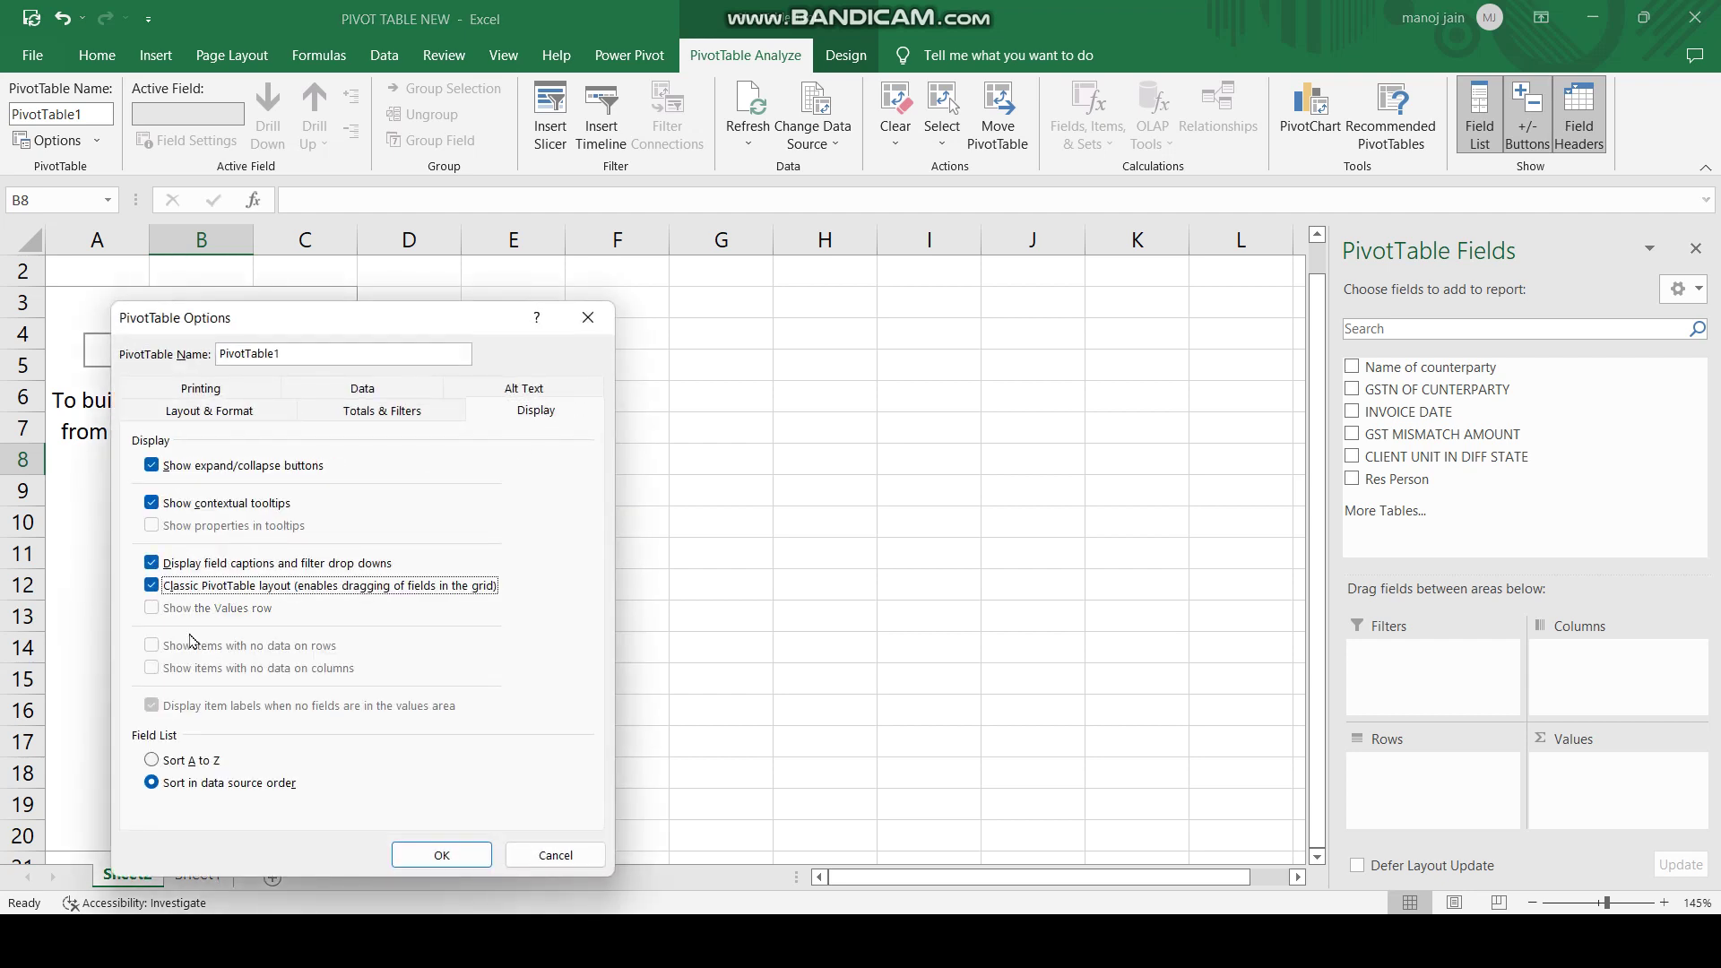
click(442, 855)
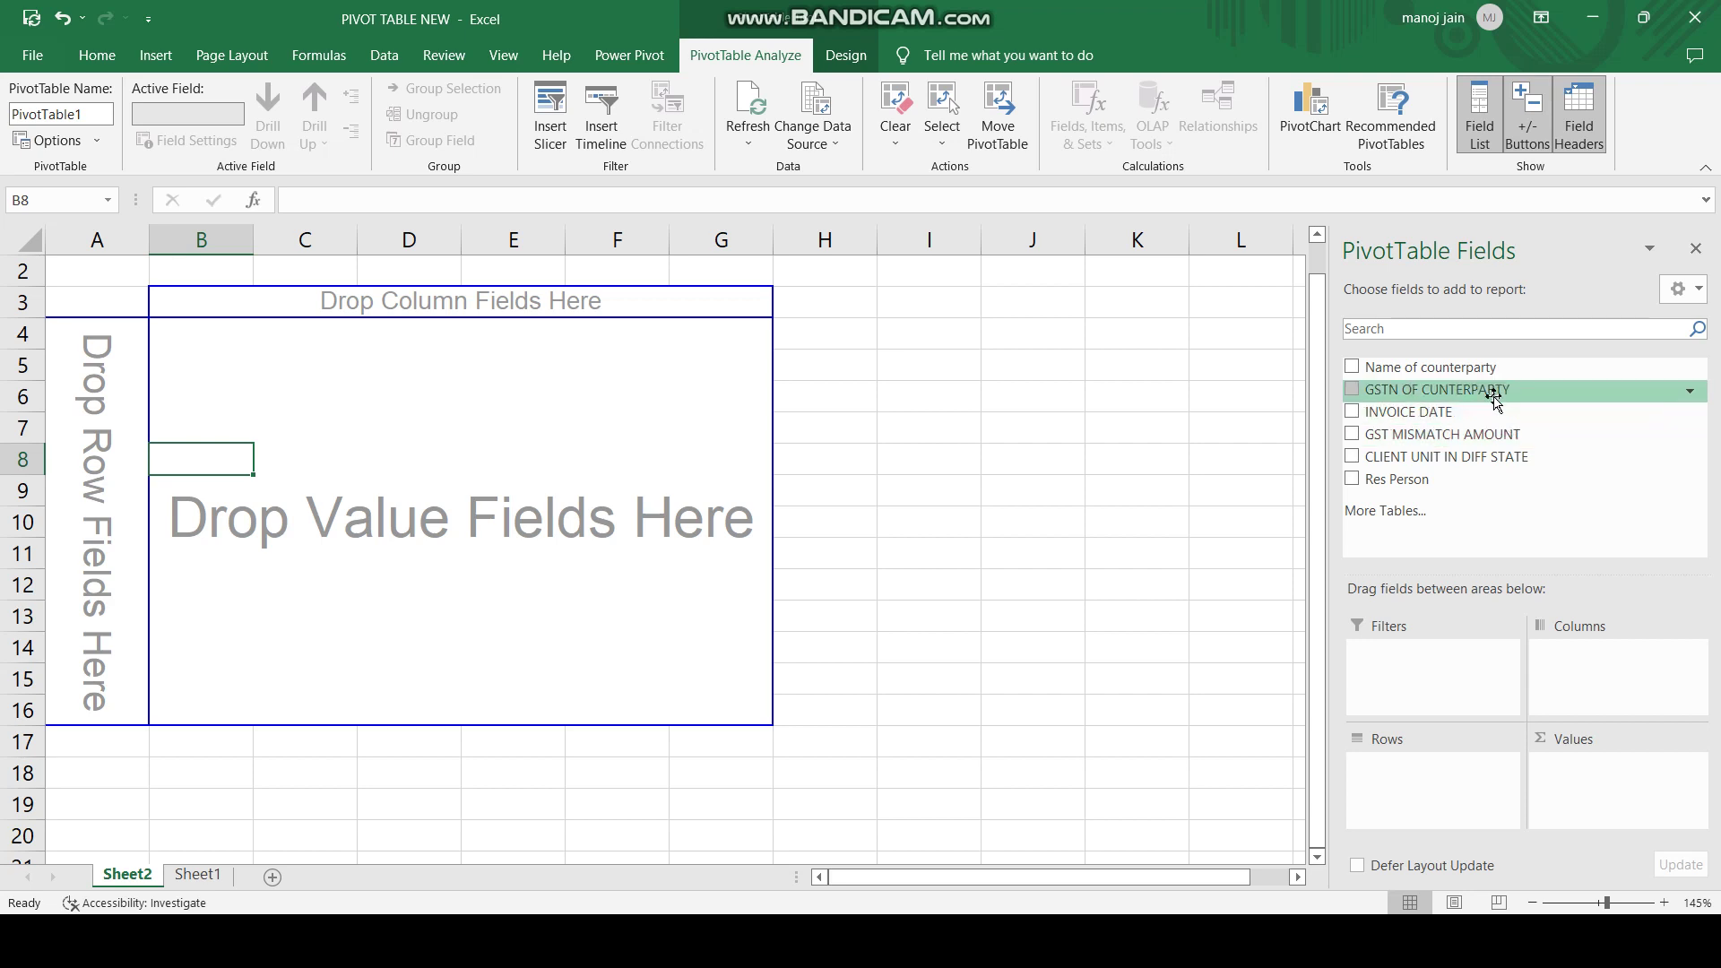
- Add Name of counterparty and INVOICE DATE as row fields and ungroup the dates from years and quarters
drag(1478, 370, 1458, 801)
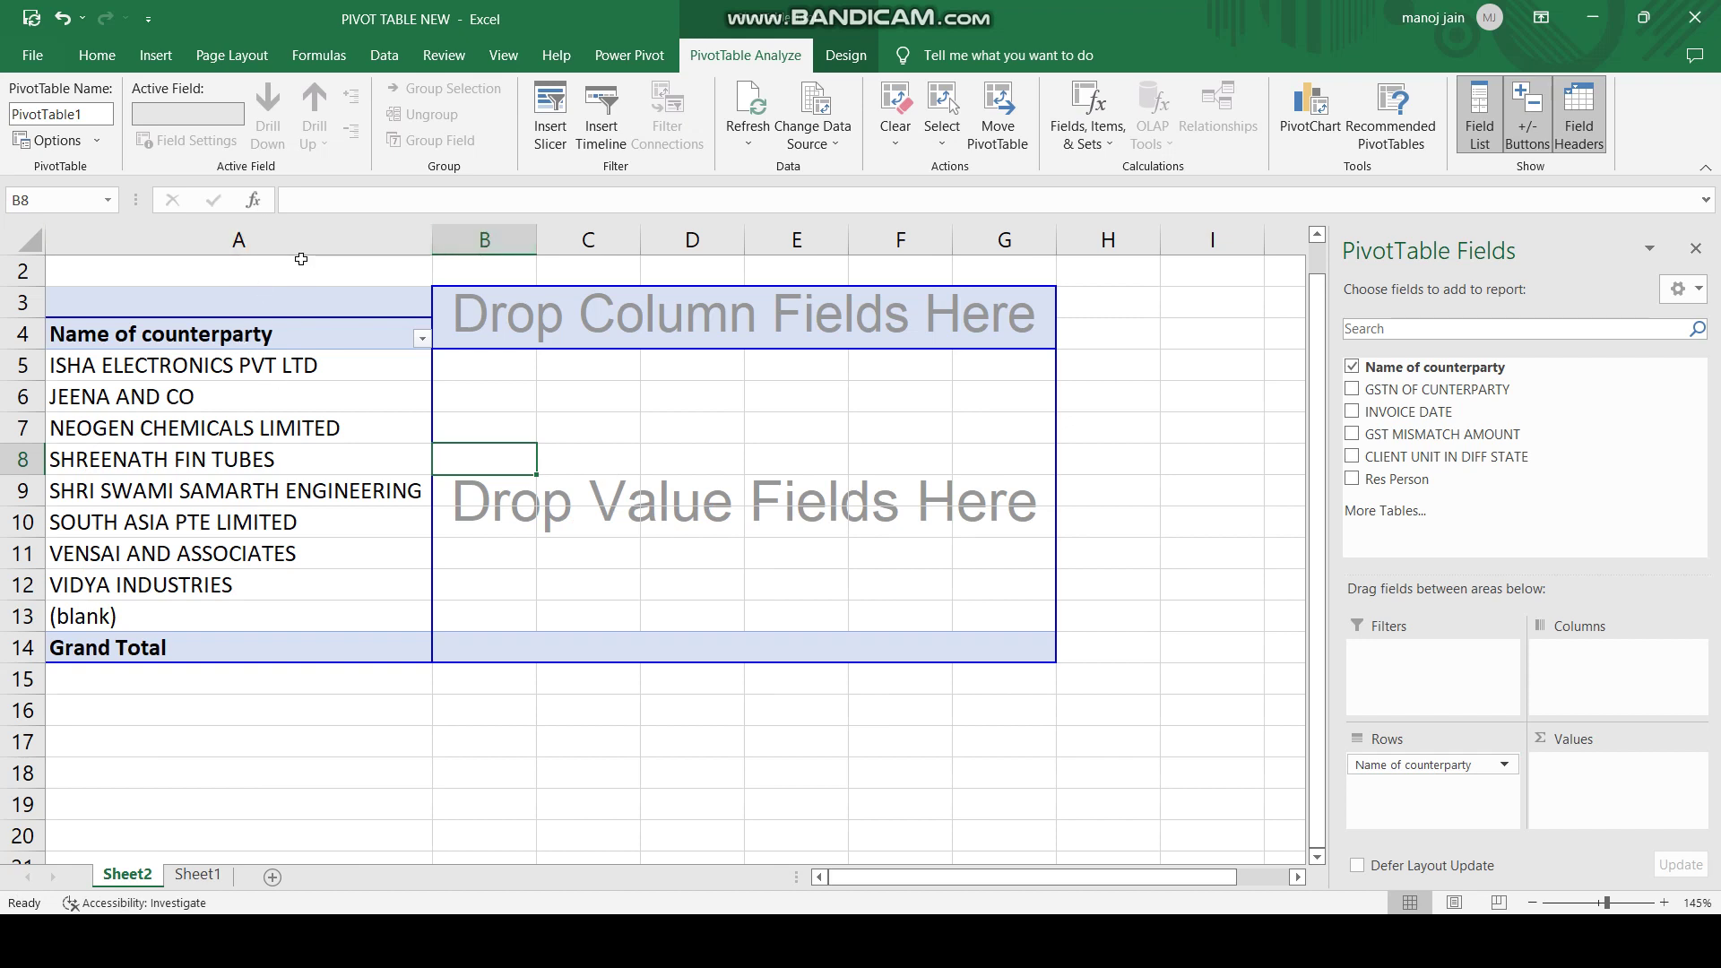
drag(1450, 420, 1458, 793)
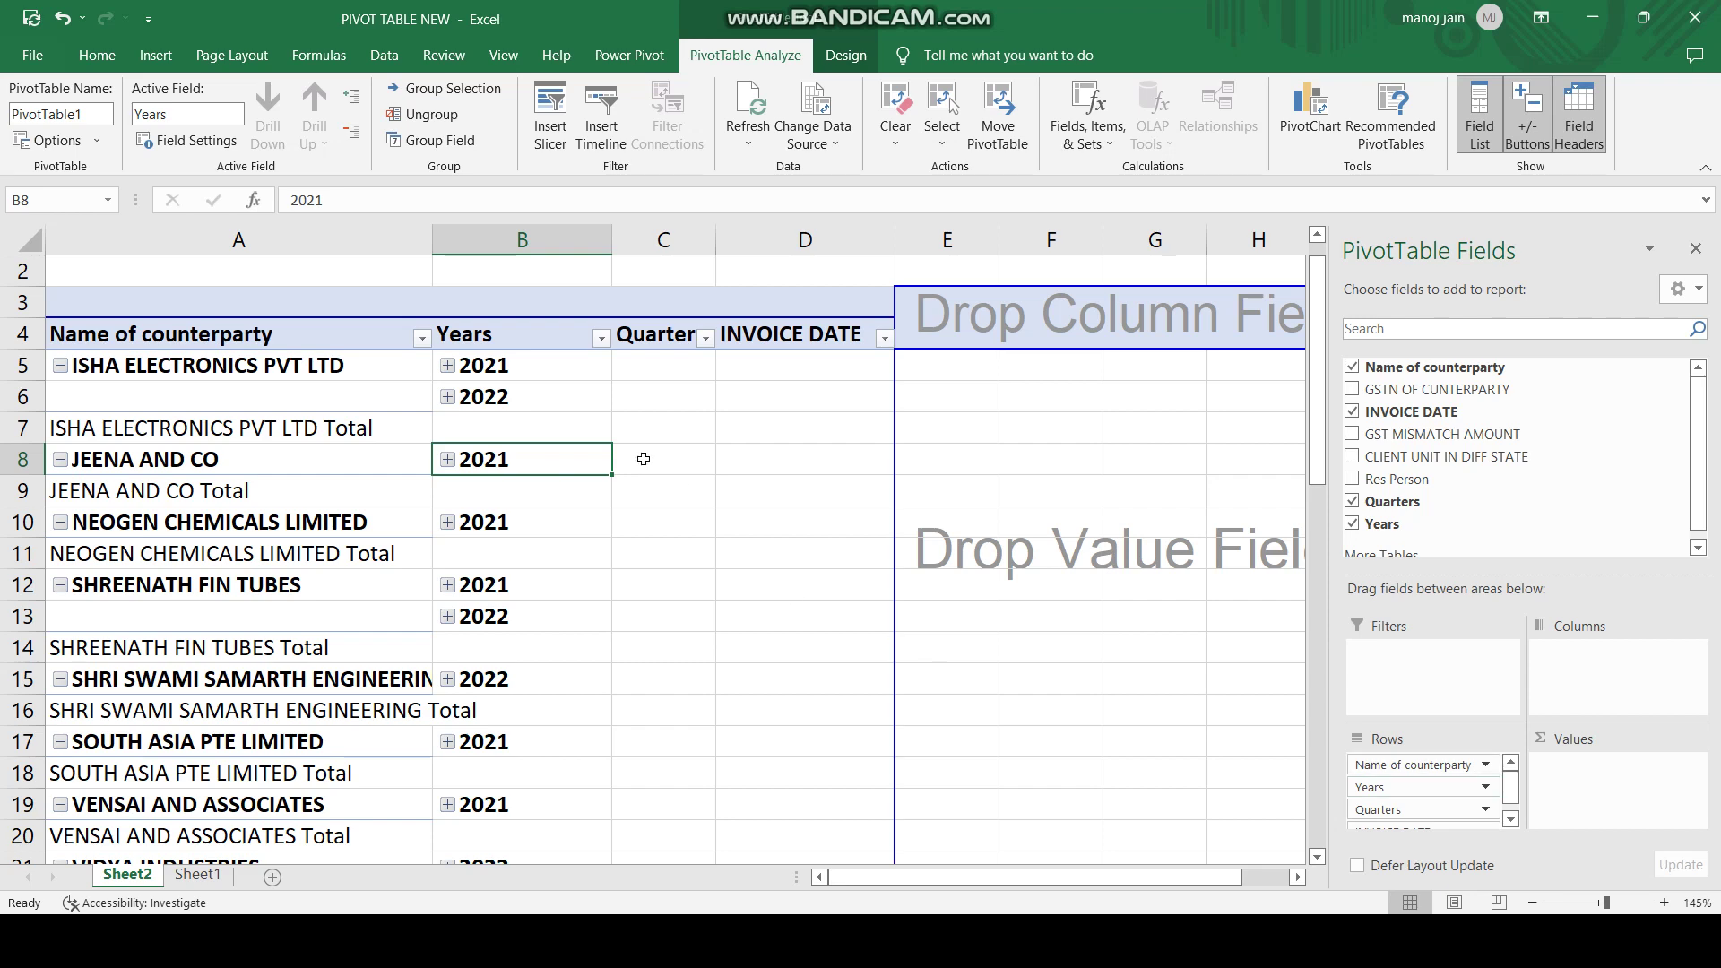
right_click(499, 364)
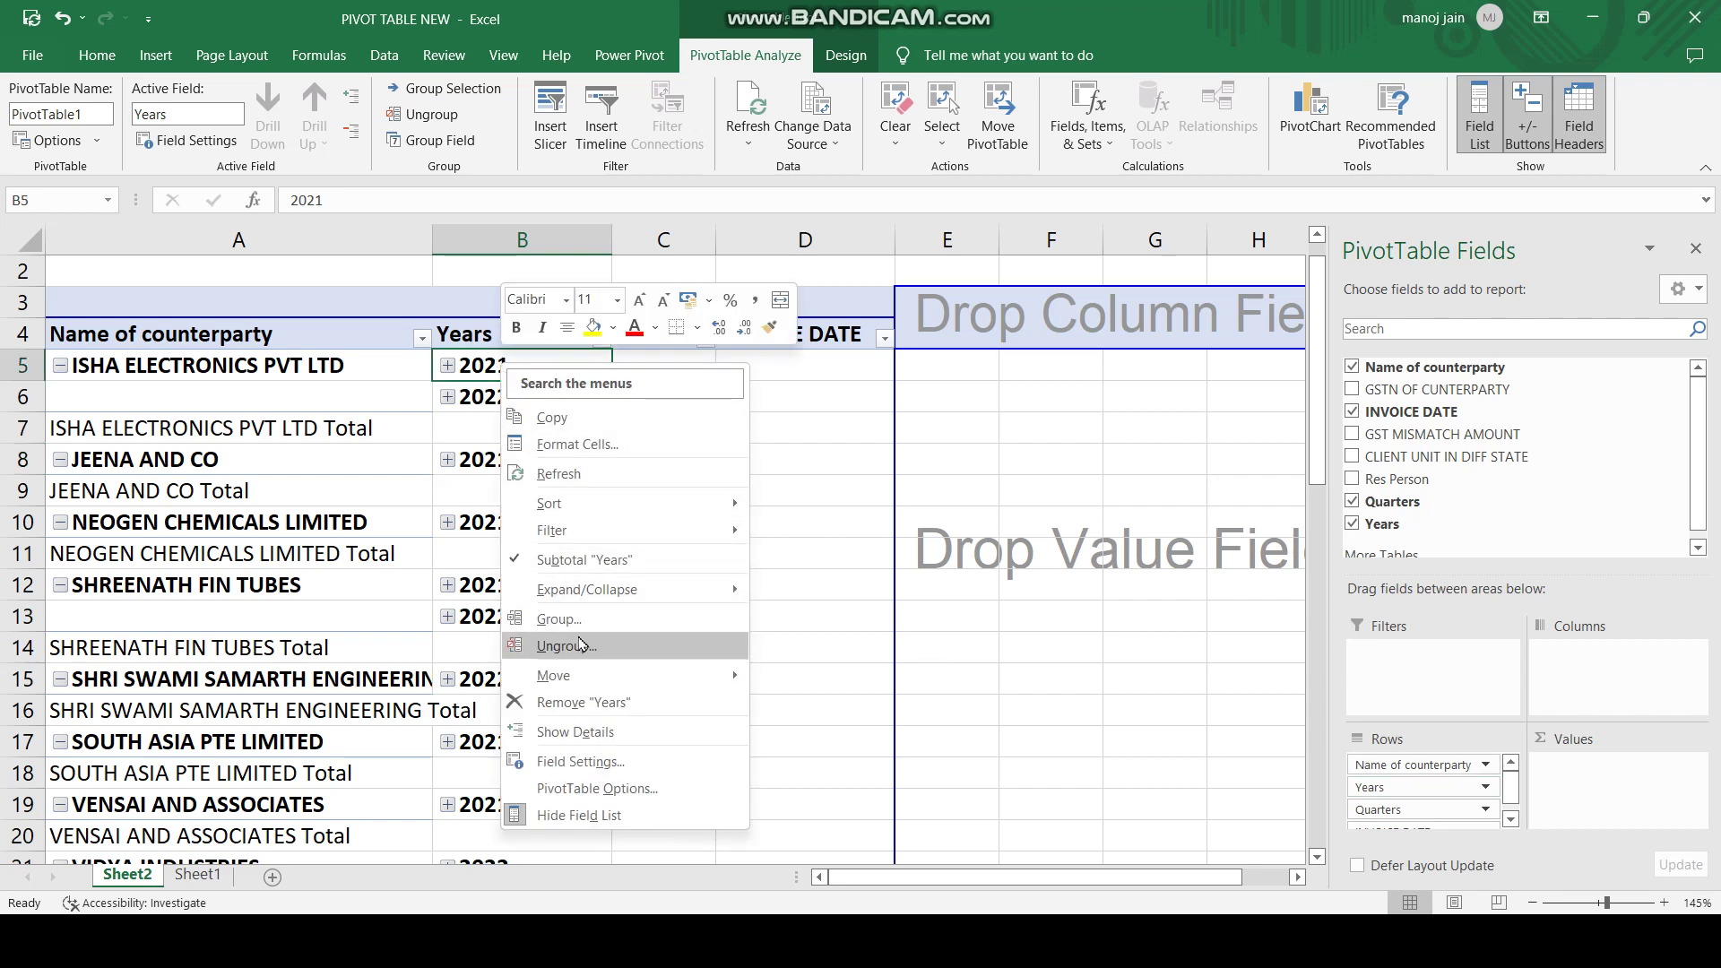
click(570, 646)
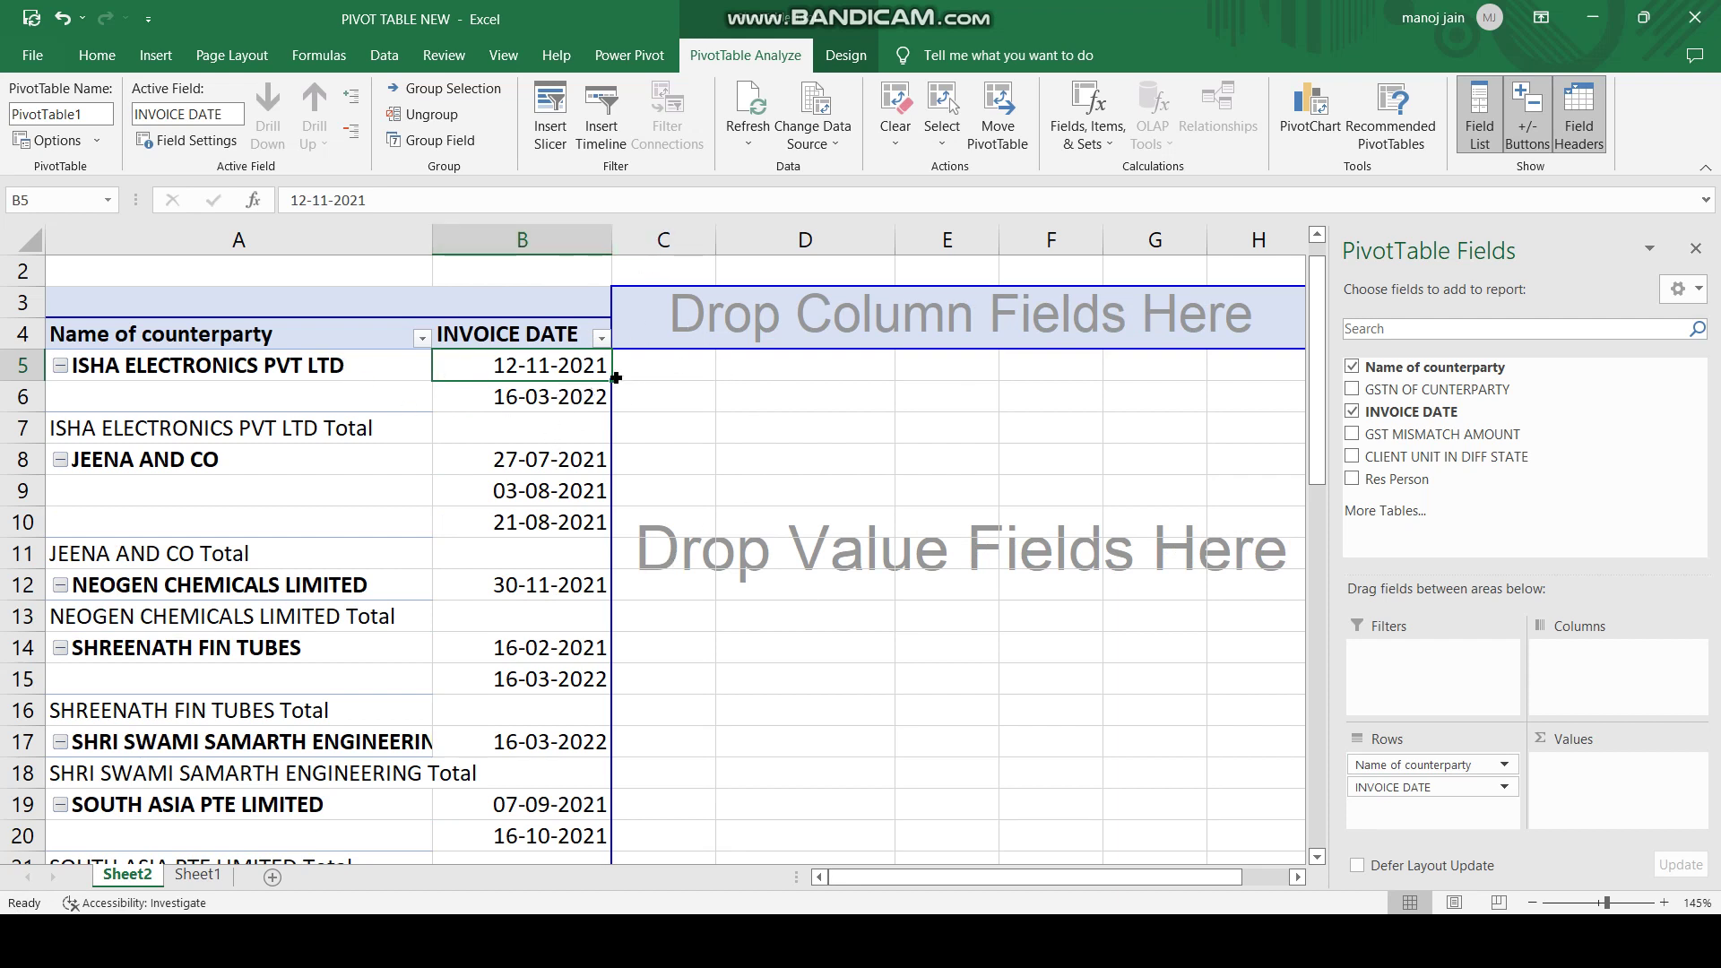
- Add GST MISMATCH AMOUNT as a value field summarized by Sum
drag(1479, 438, 1632, 777)
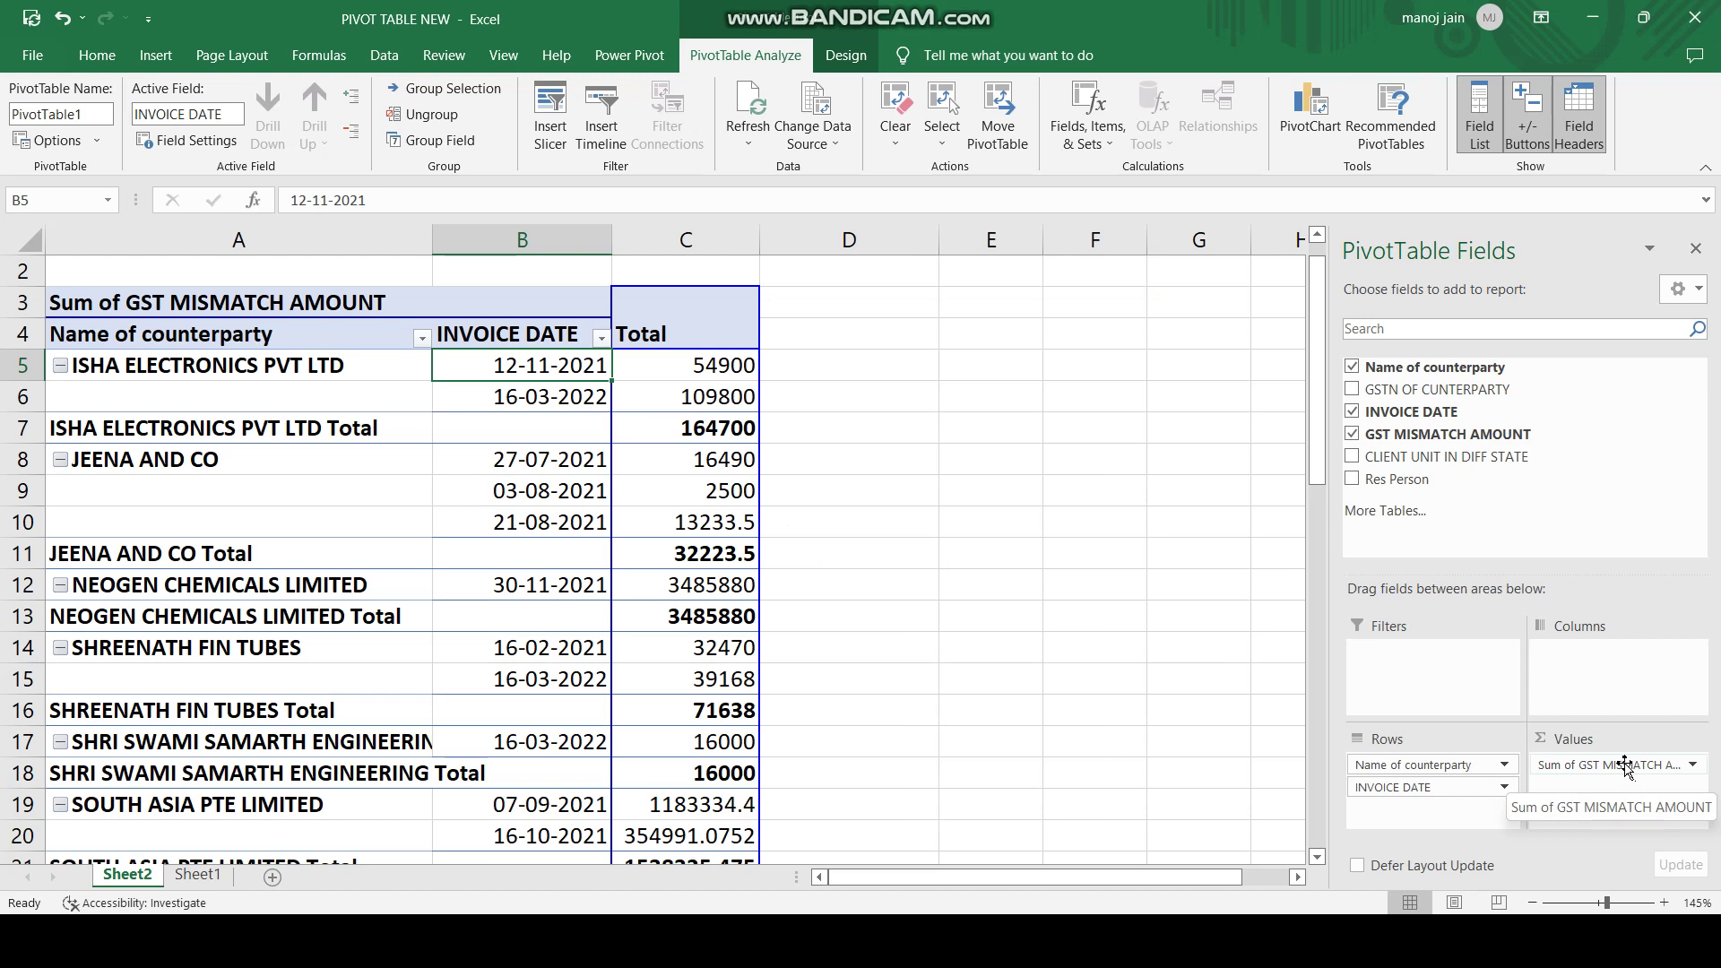
click(1628, 769)
click(1617, 741)
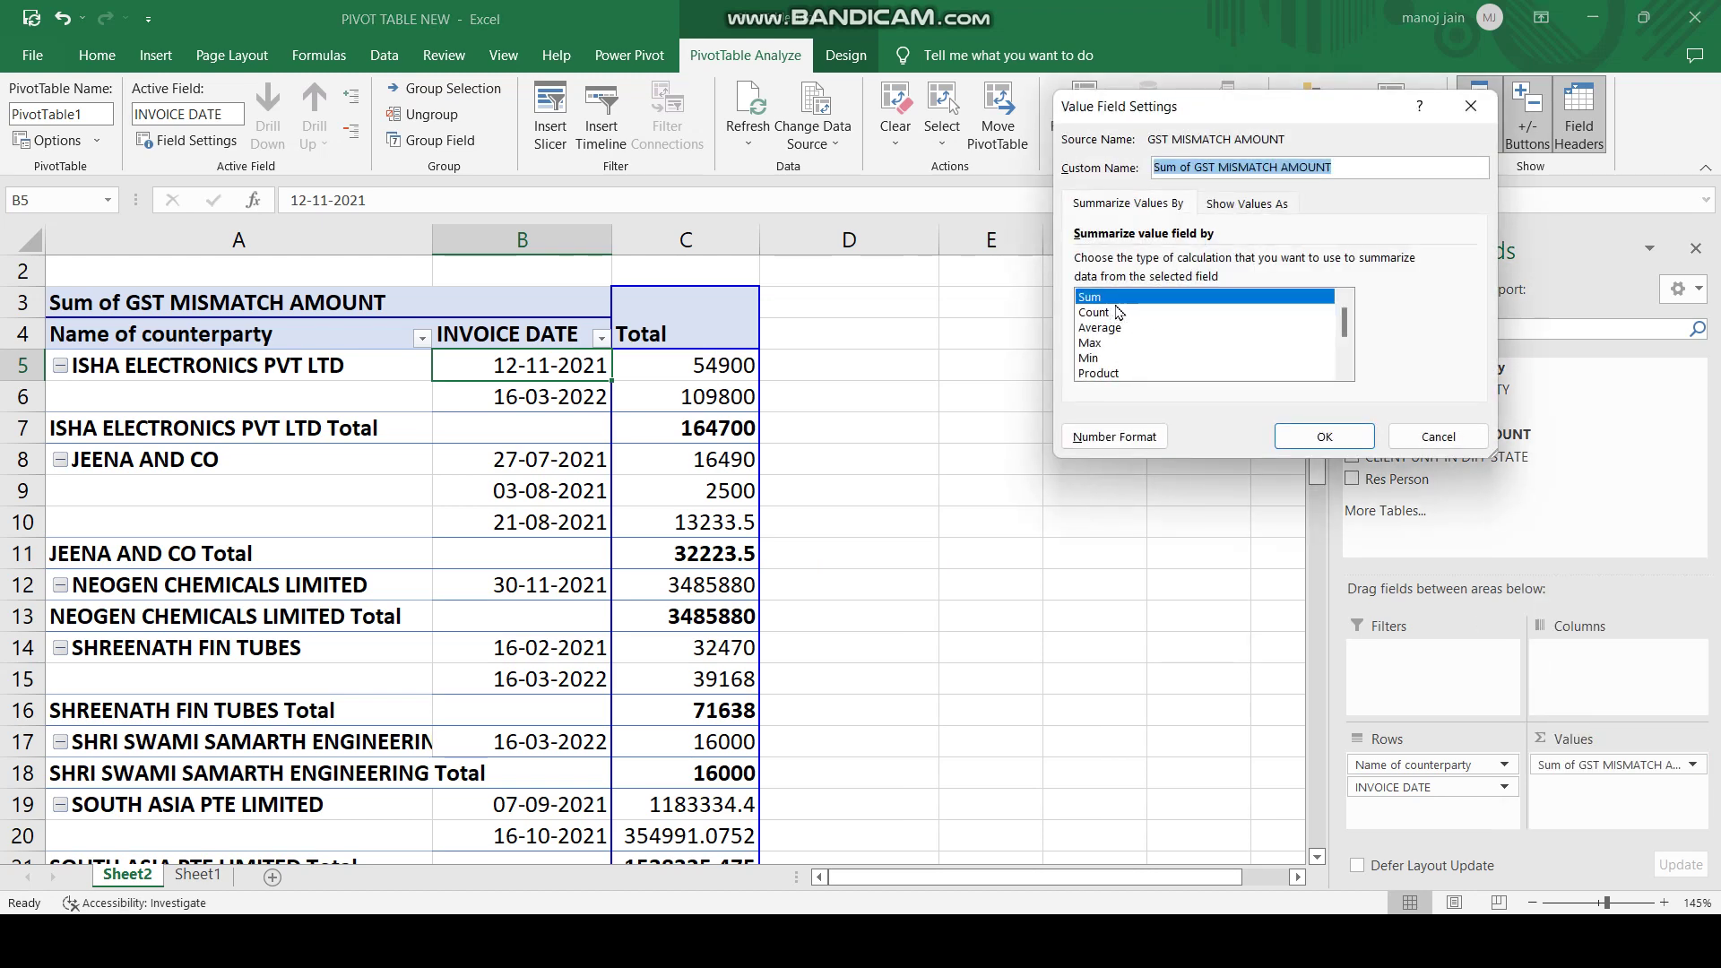
click(1325, 437)
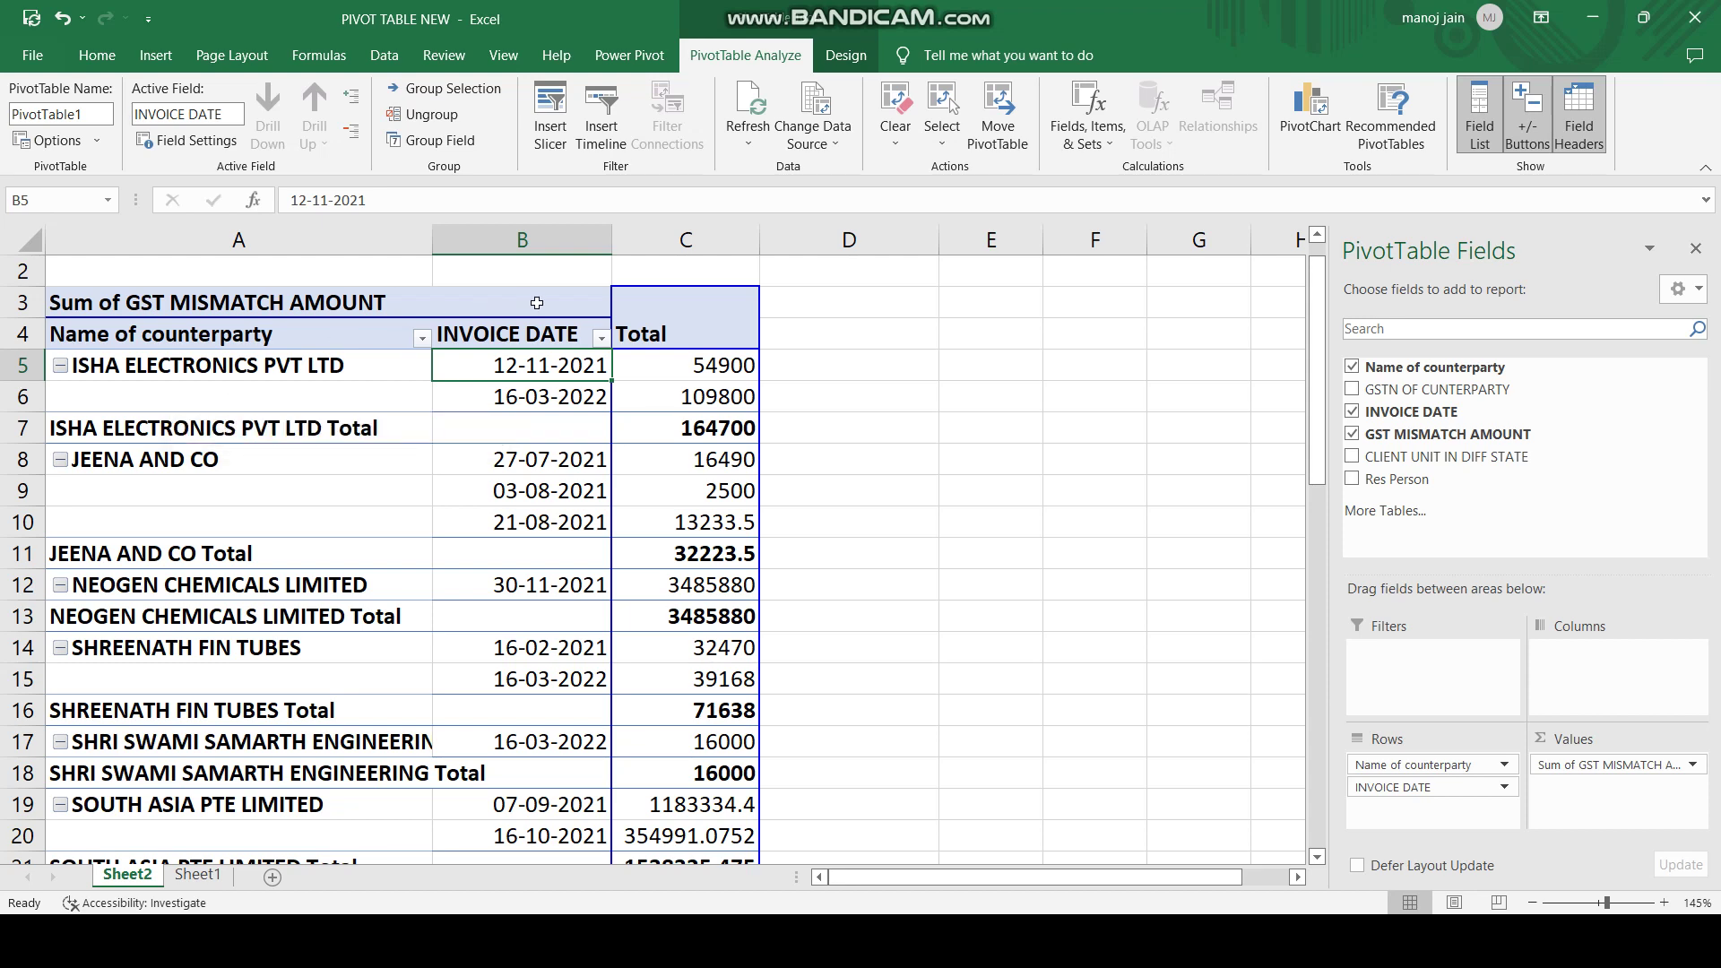
- Format the PivotTable's Total column C with comma separators and no decimal places
click(719, 237)
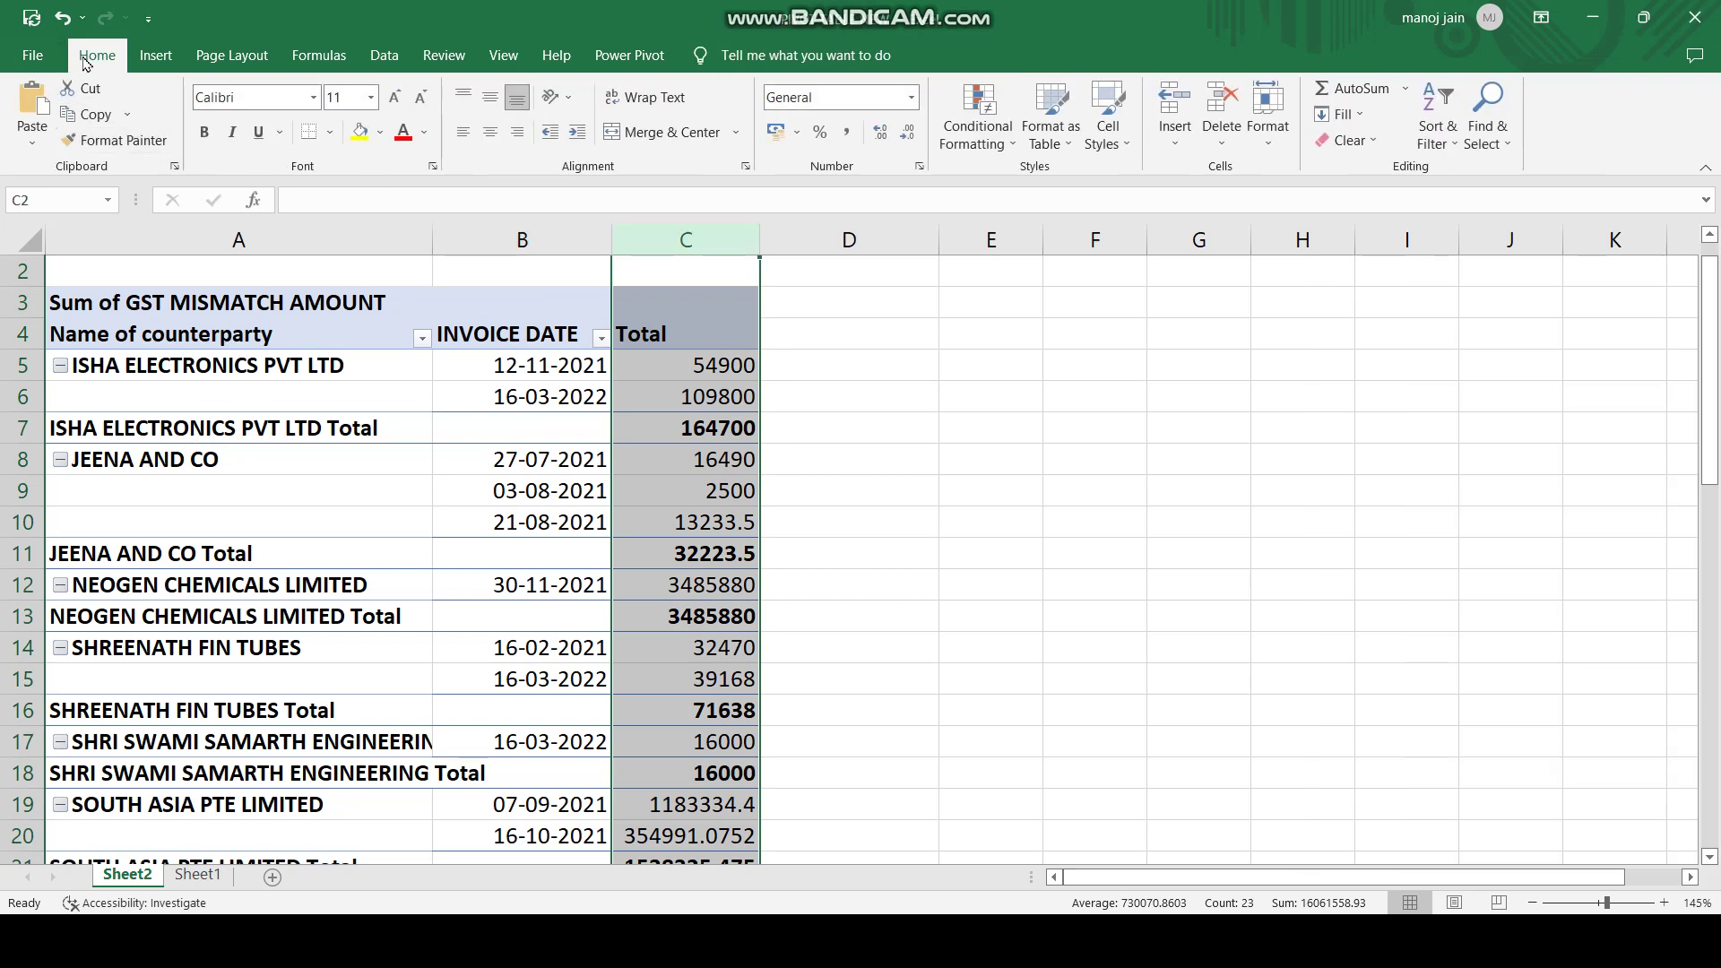
click(846, 131)
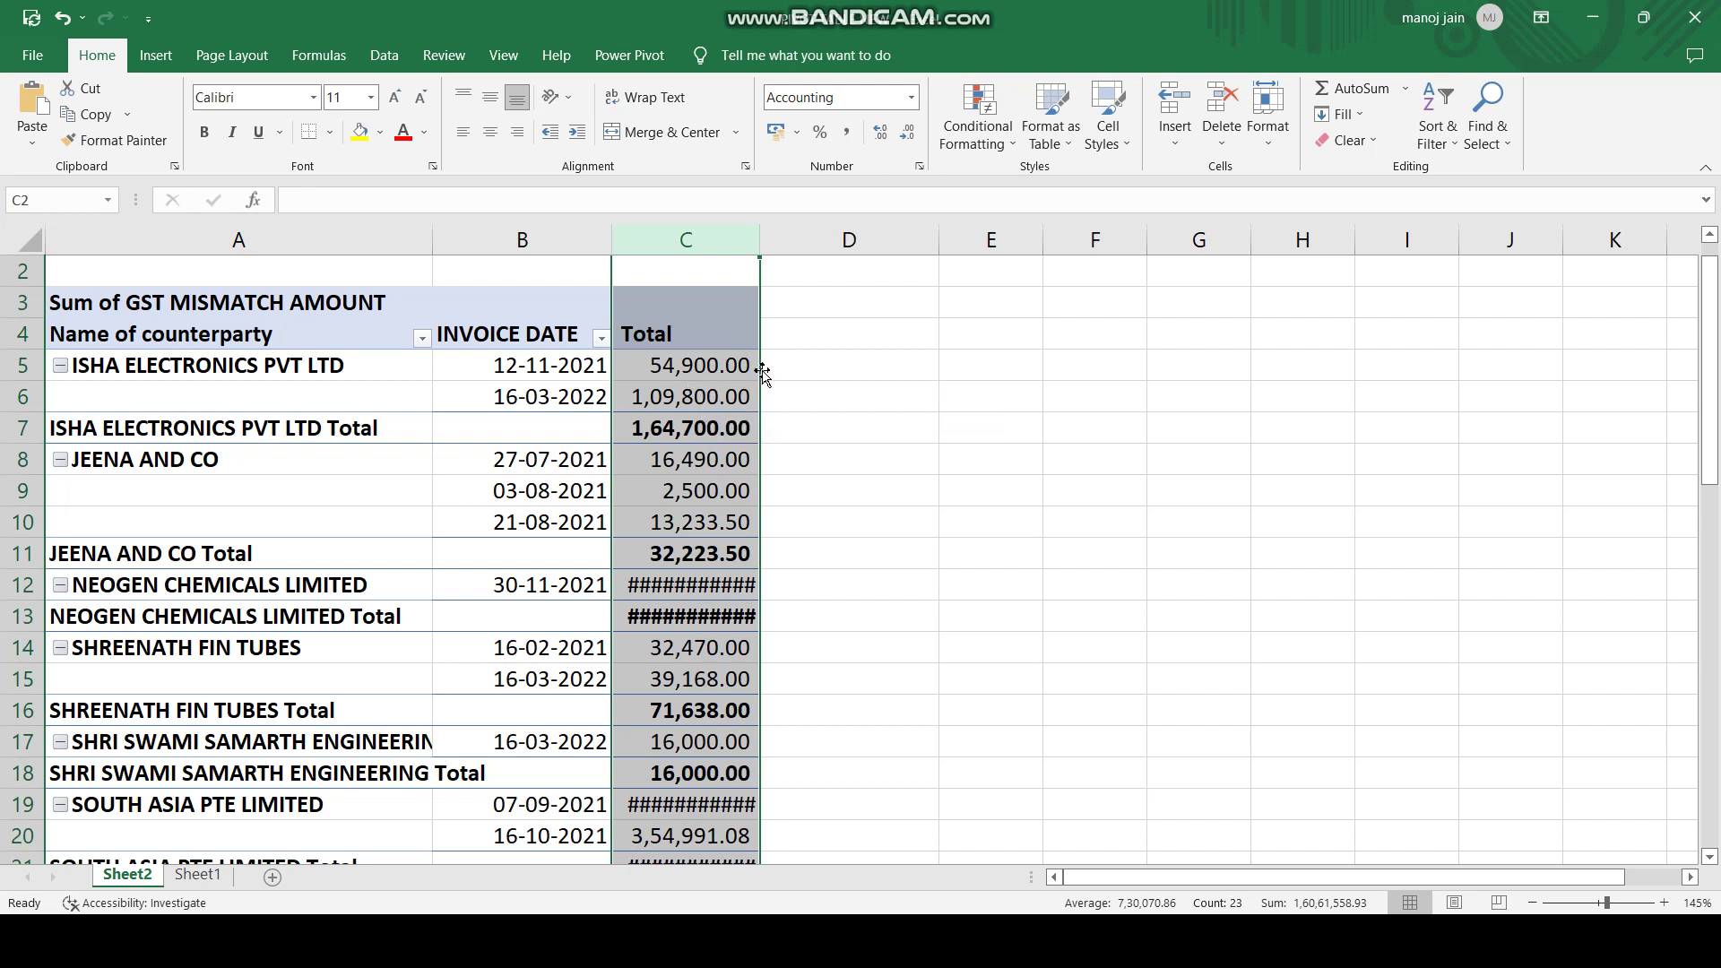
click(908, 130)
click(910, 130)
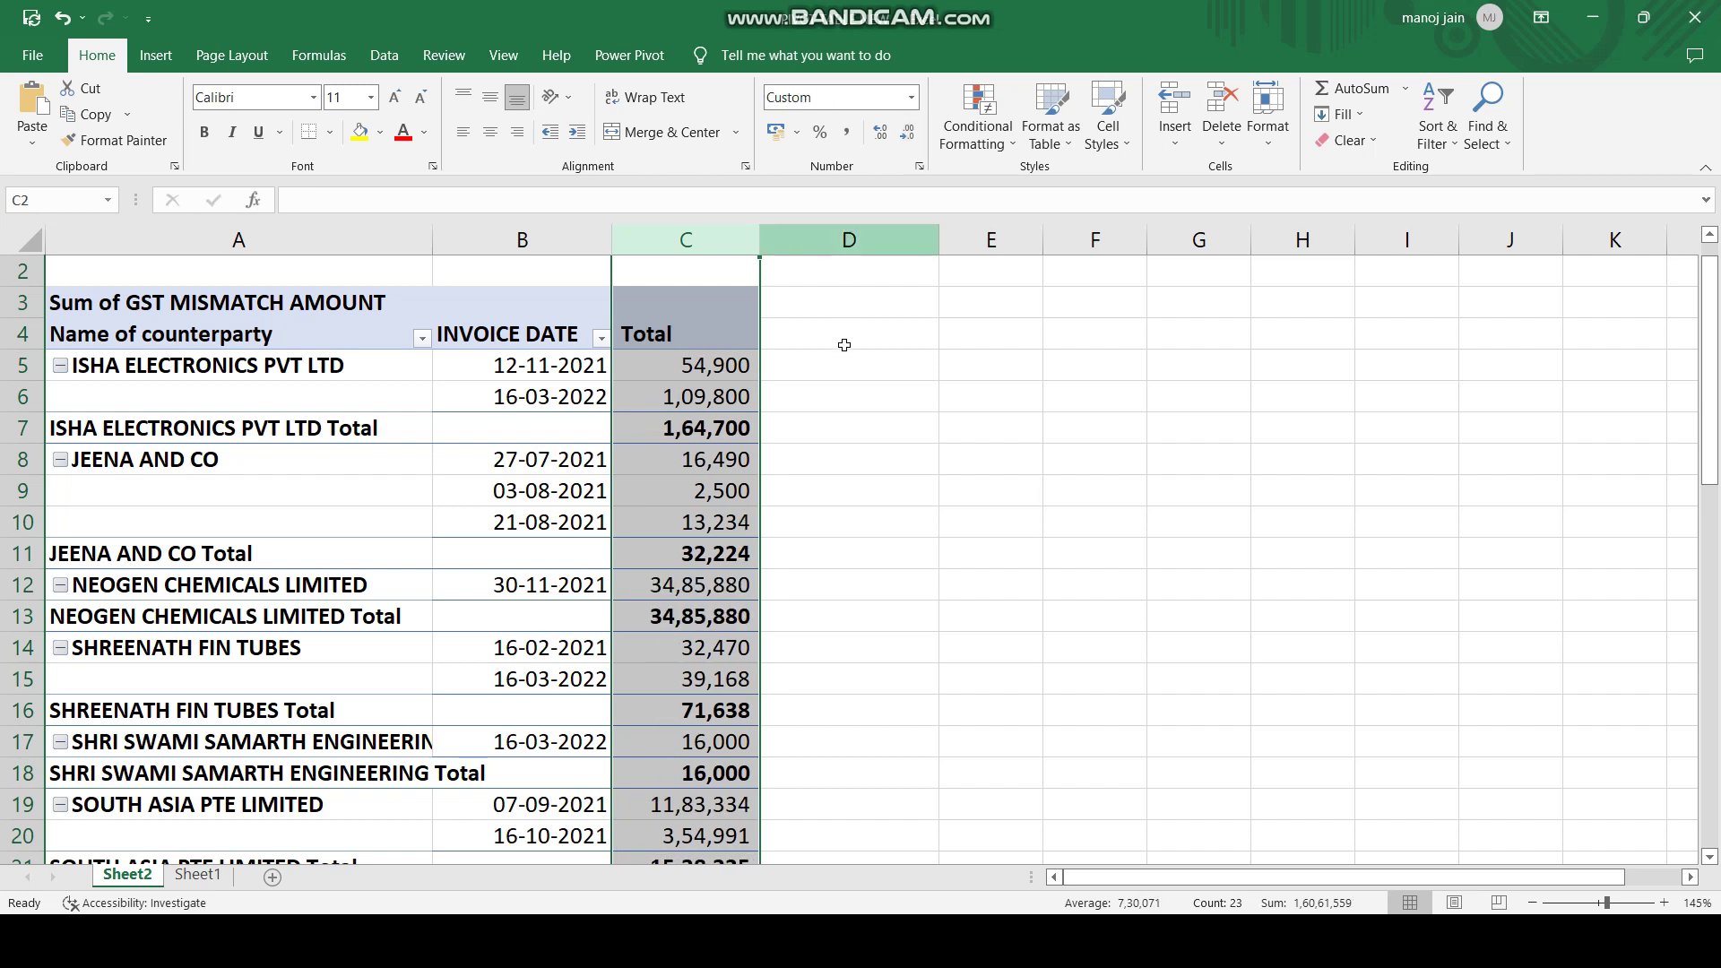
- Turn off all subtotals in the PivotTable so no counterparty total rows are shown
click(846, 340)
click(388, 434)
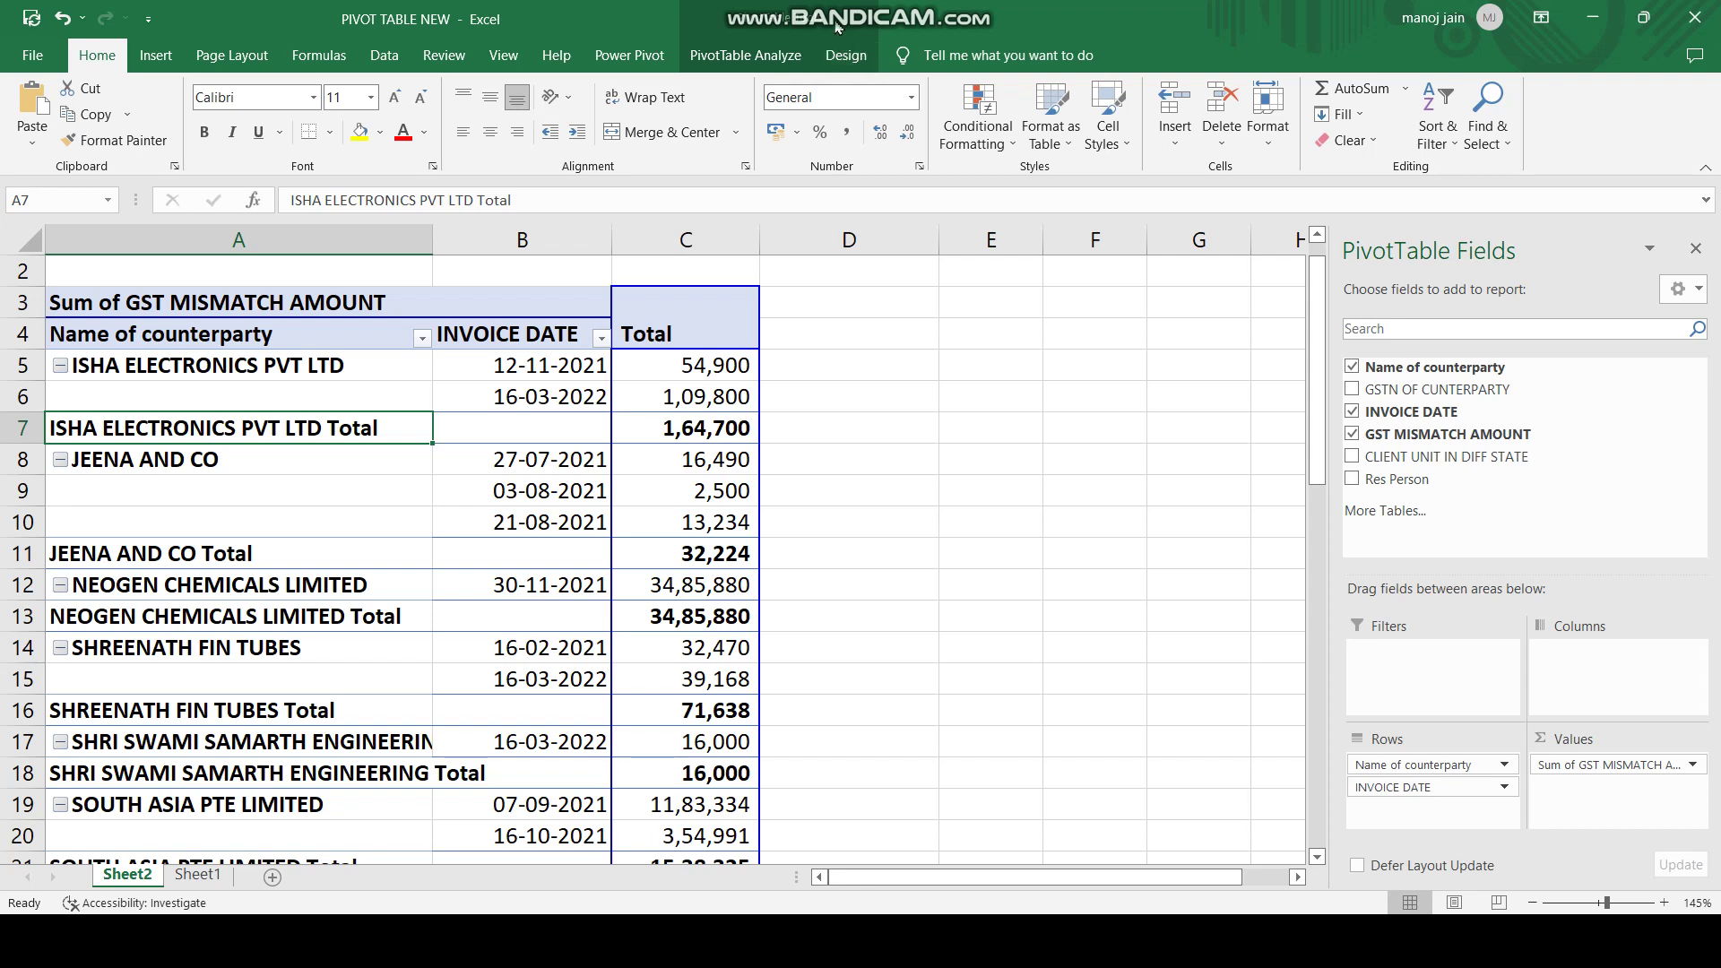
click(848, 58)
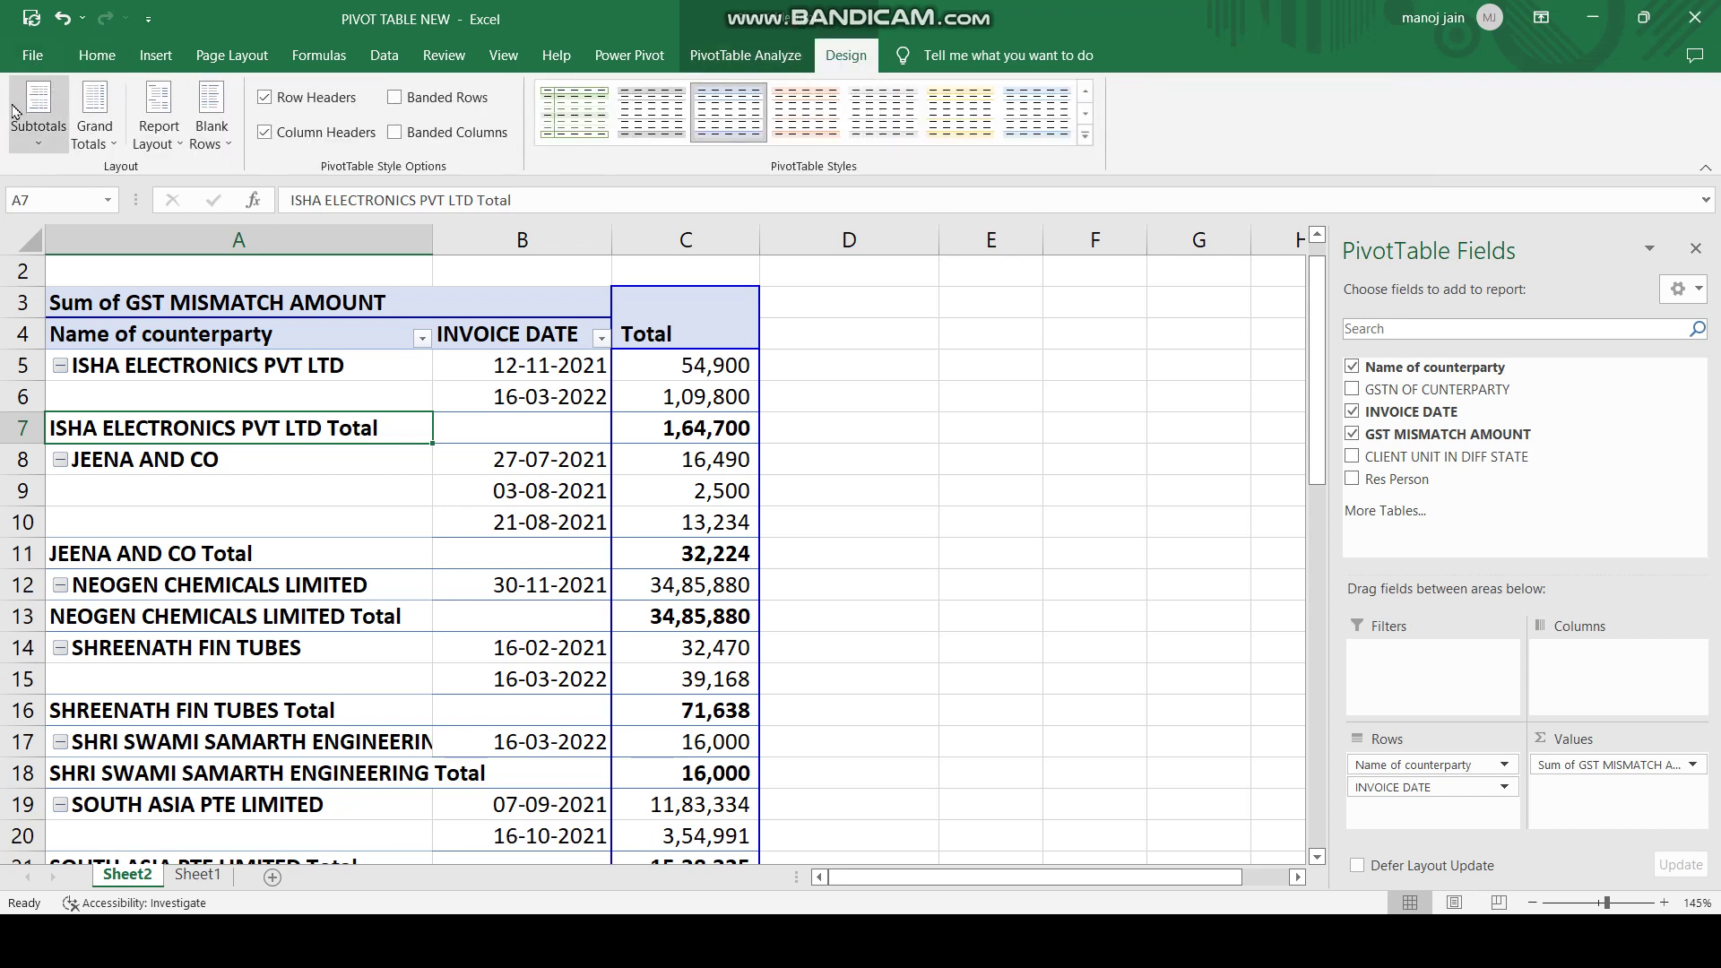
click(39, 134)
click(107, 180)
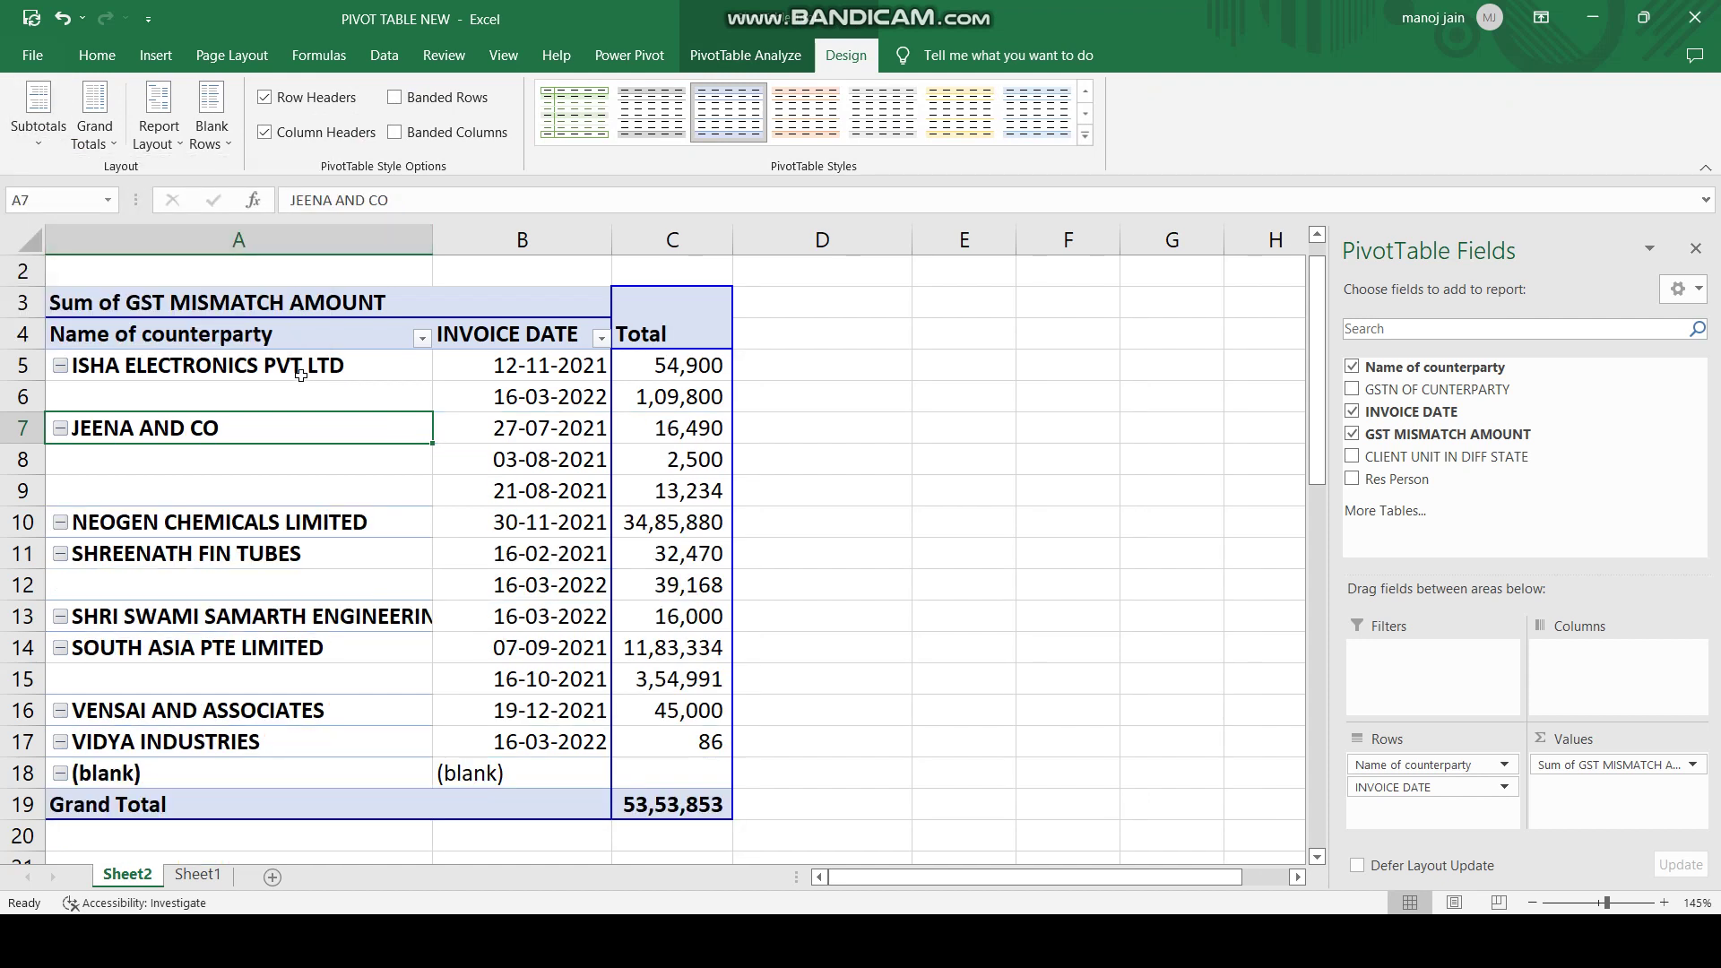
- Set the PivotTable's report layout to repeat all item labels
click(264, 396)
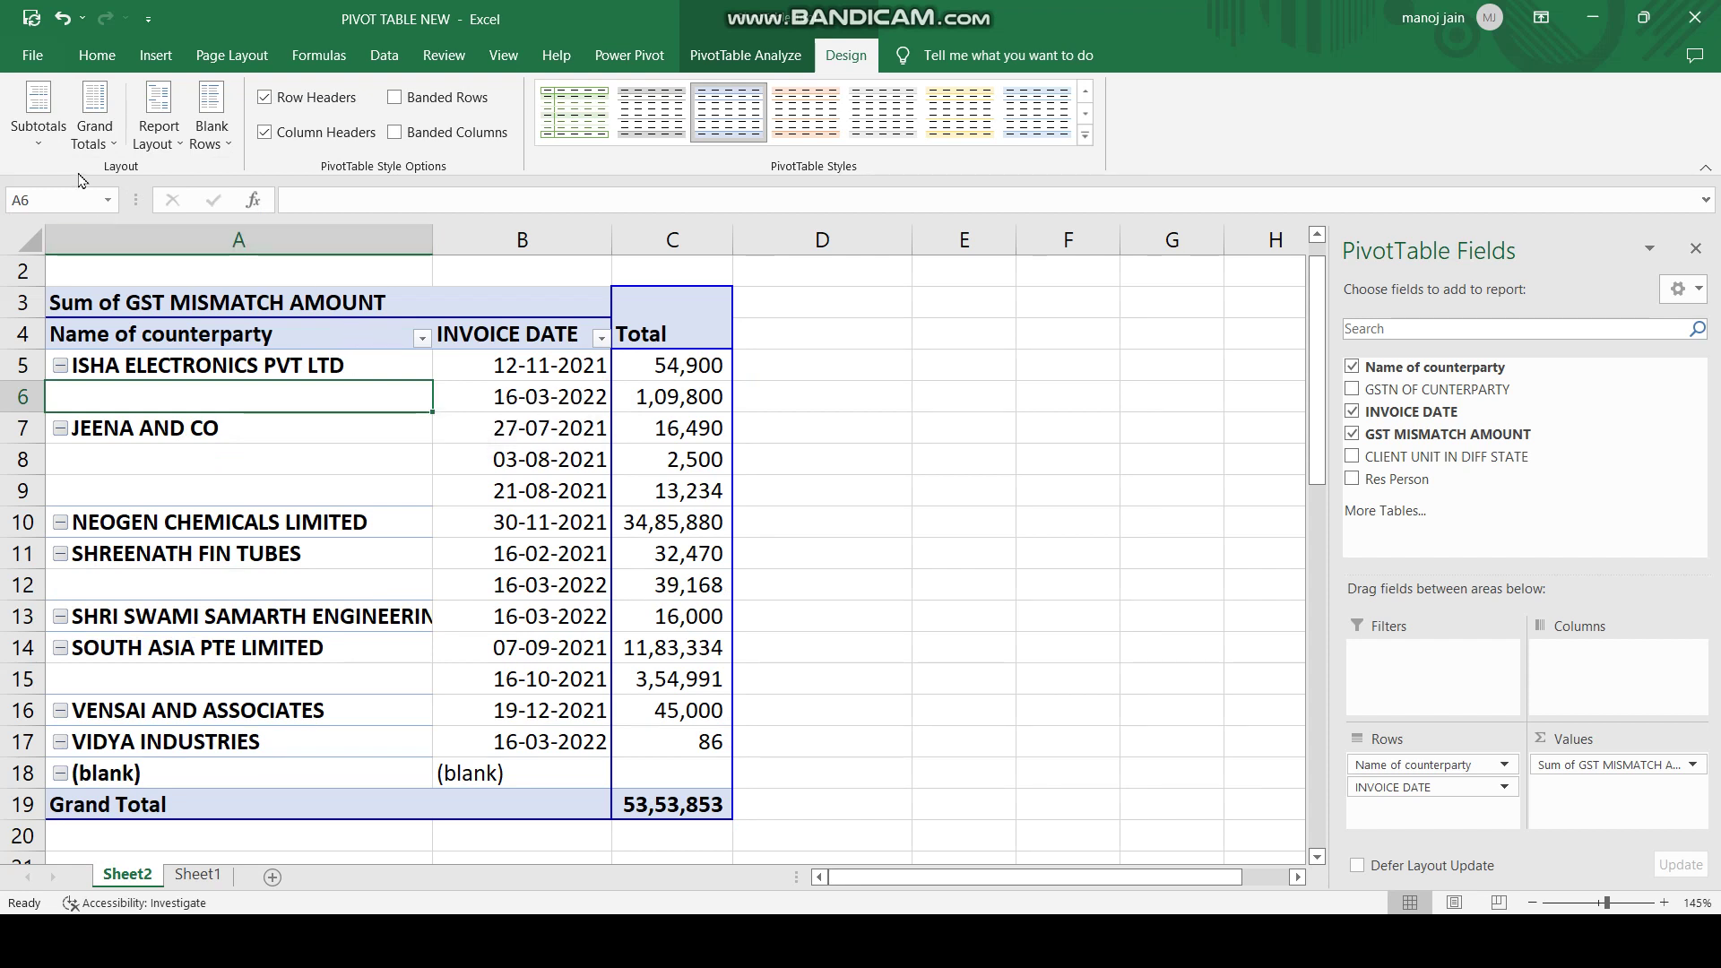
click(169, 154)
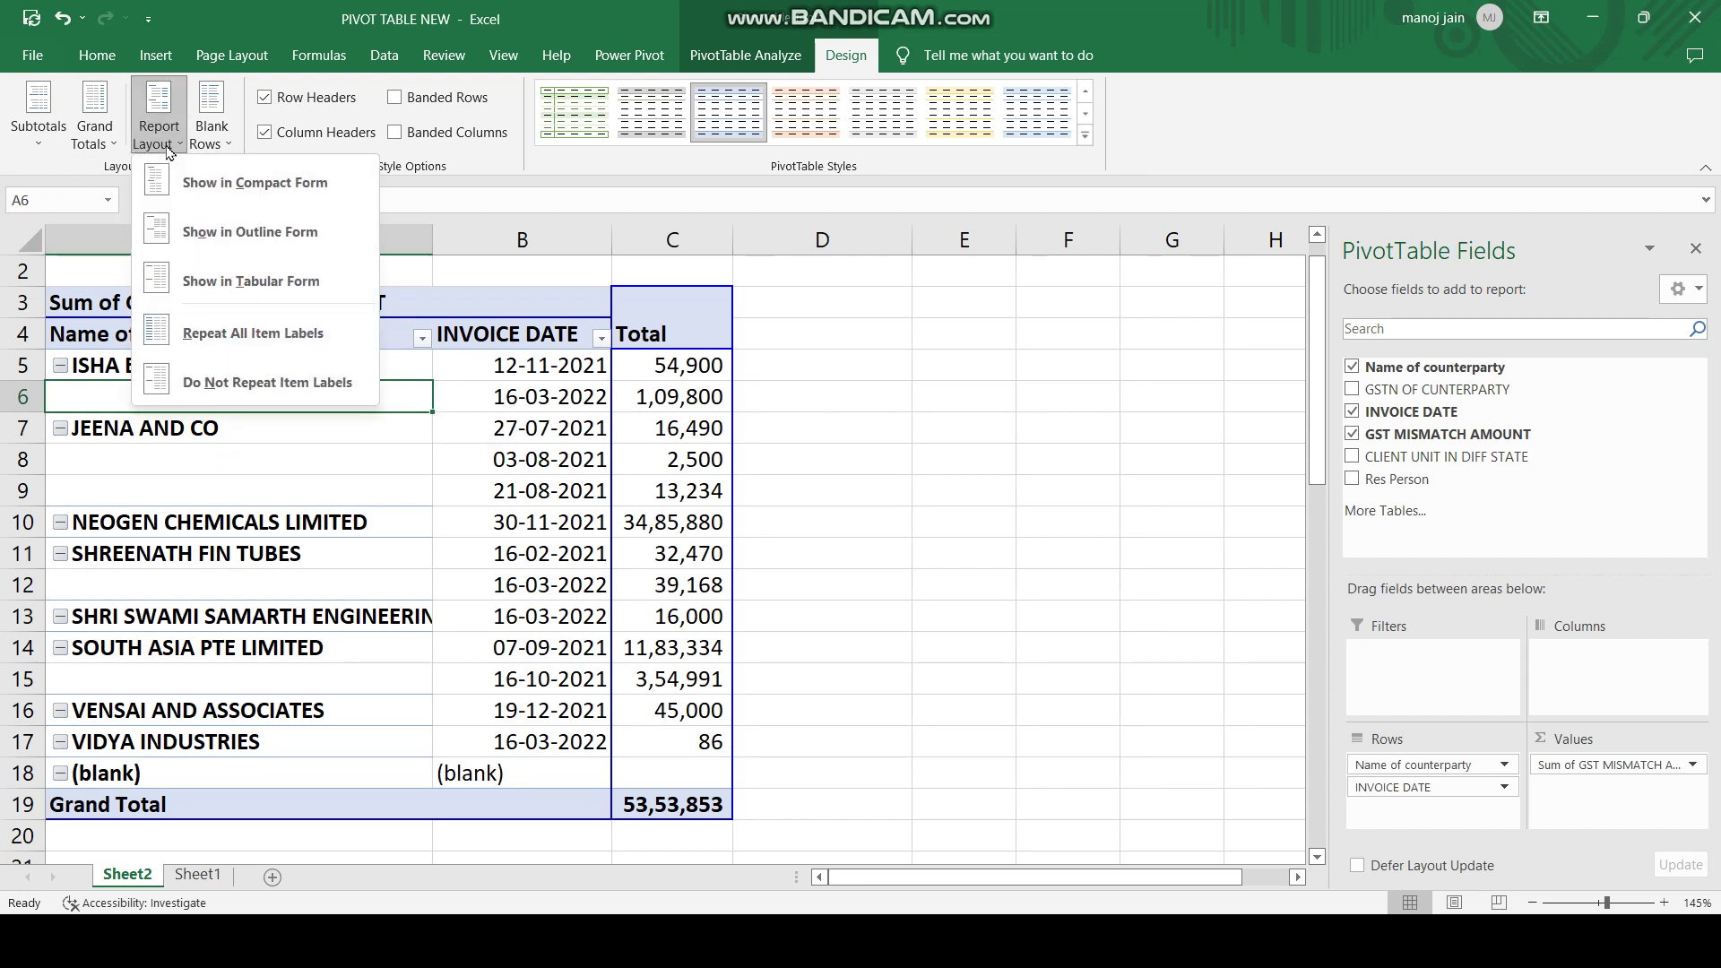
click(341, 338)
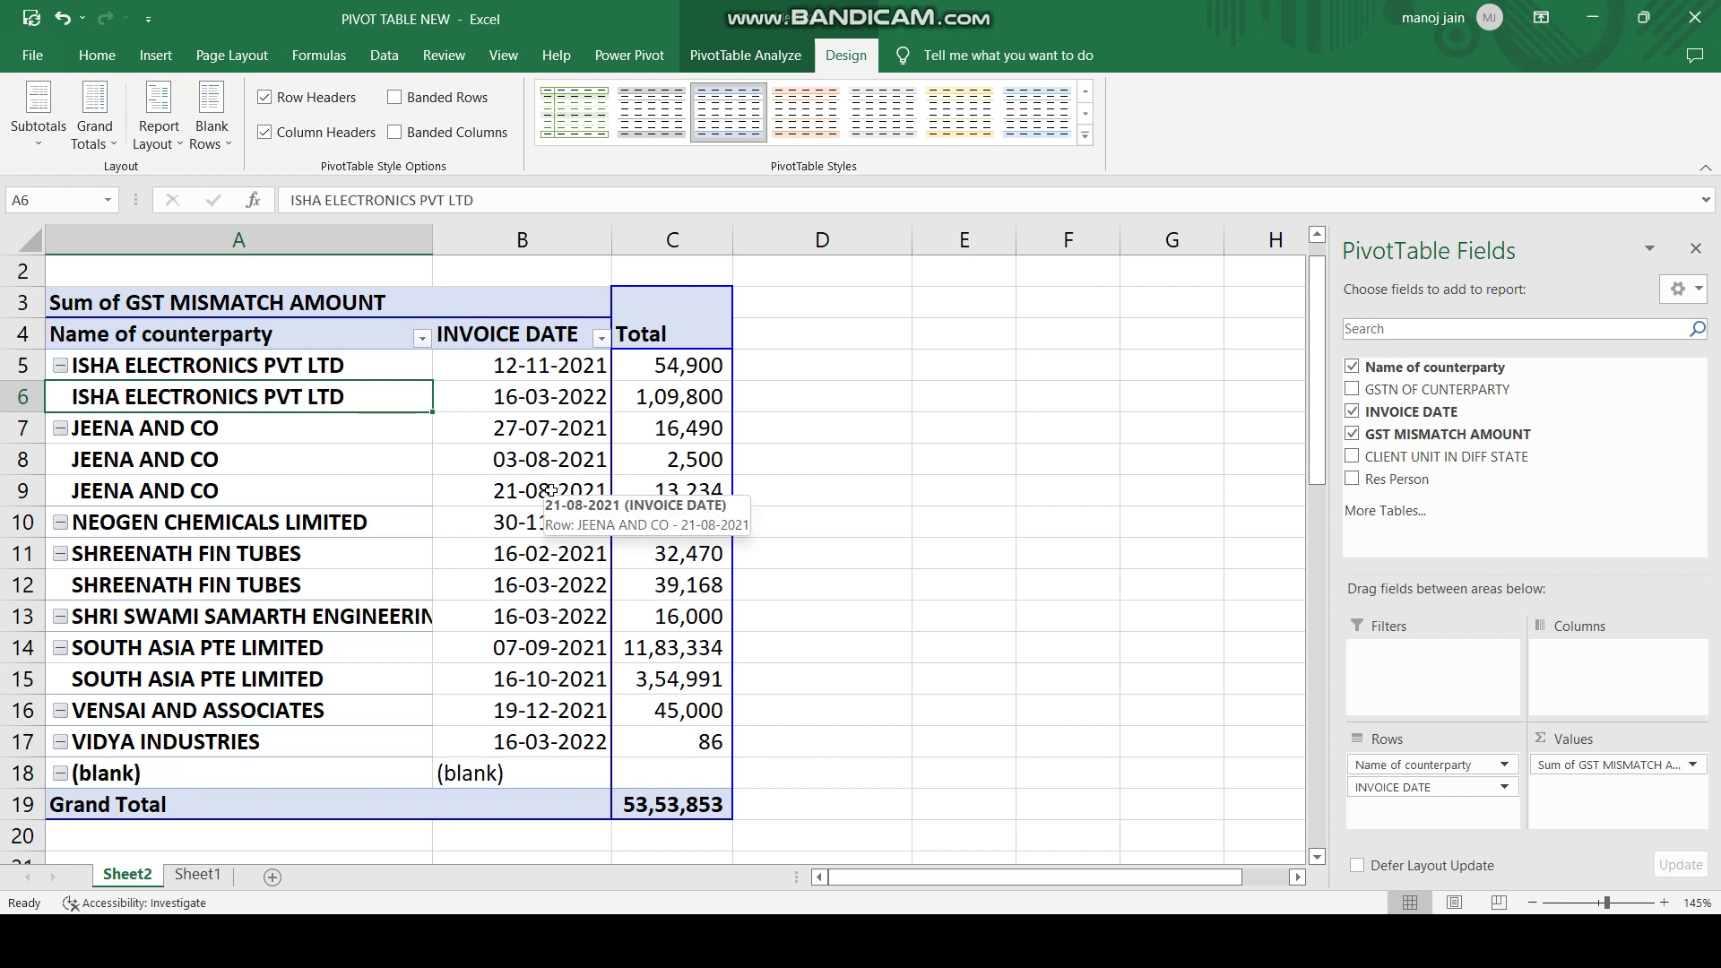
- Highlight the two August invoice dates and amounts of JEENA AND CO in B8:C9 with yellow fill
click(931, 500)
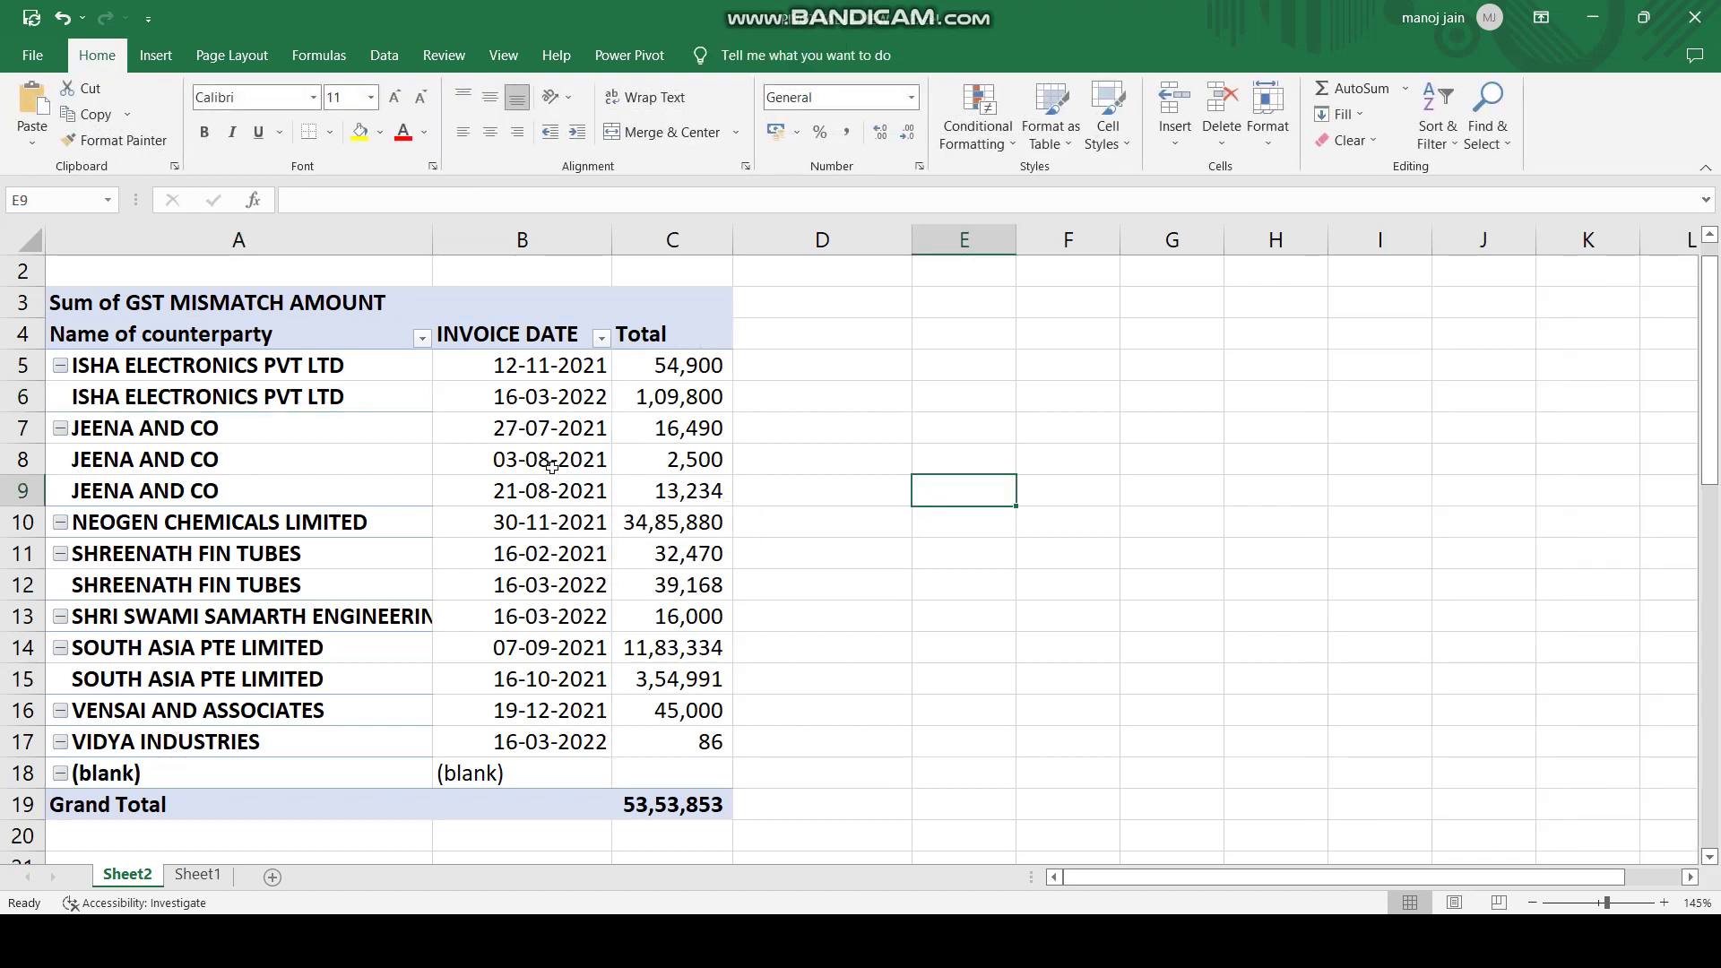
drag(549, 461, 686, 490)
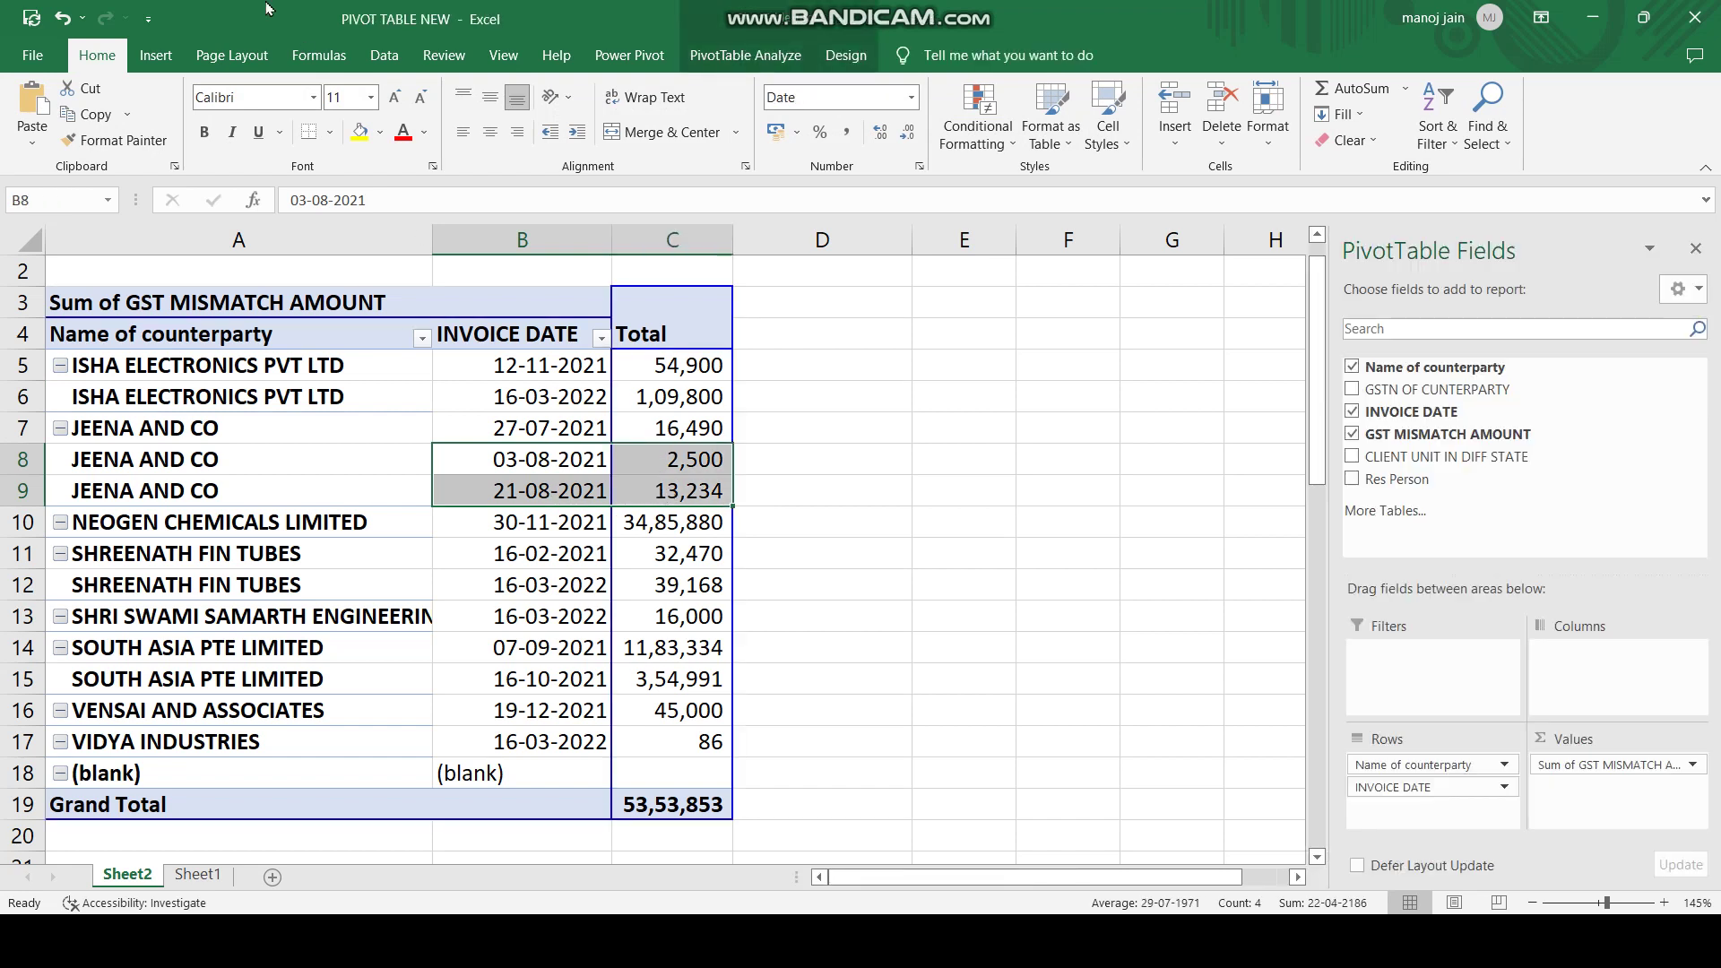
click(355, 132)
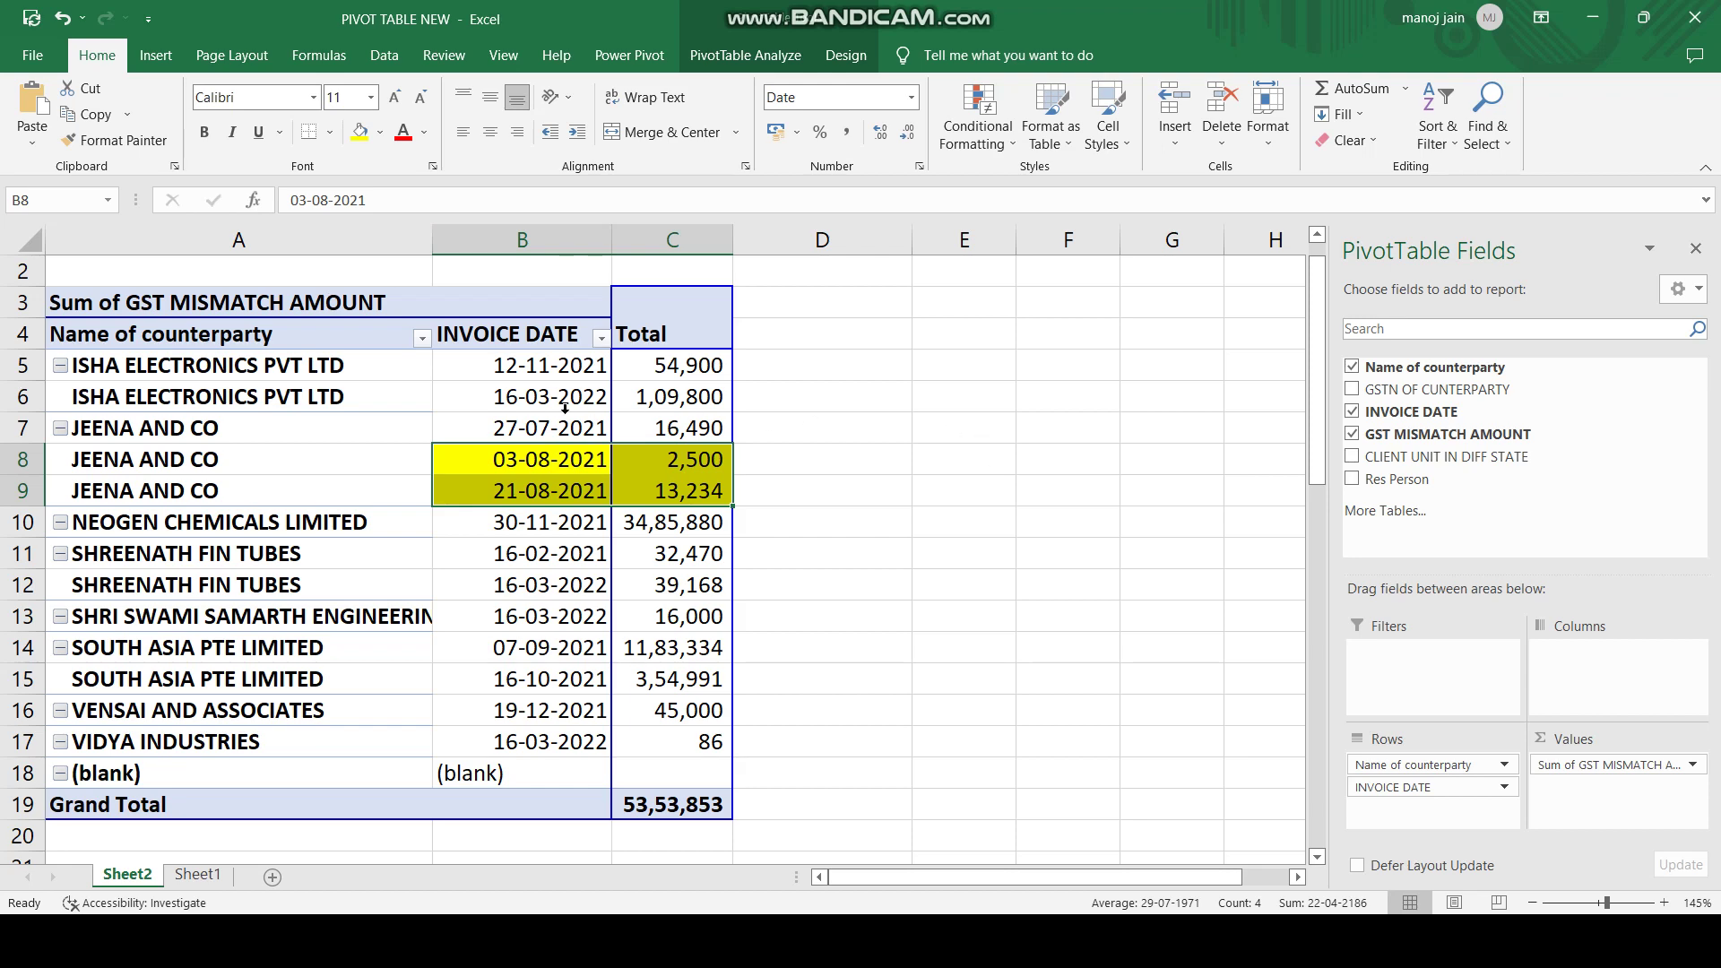
- Group the INVOICE DATE field by Months only, keeping the automatic start and end dates
click(539, 388)
right_click(539, 392)
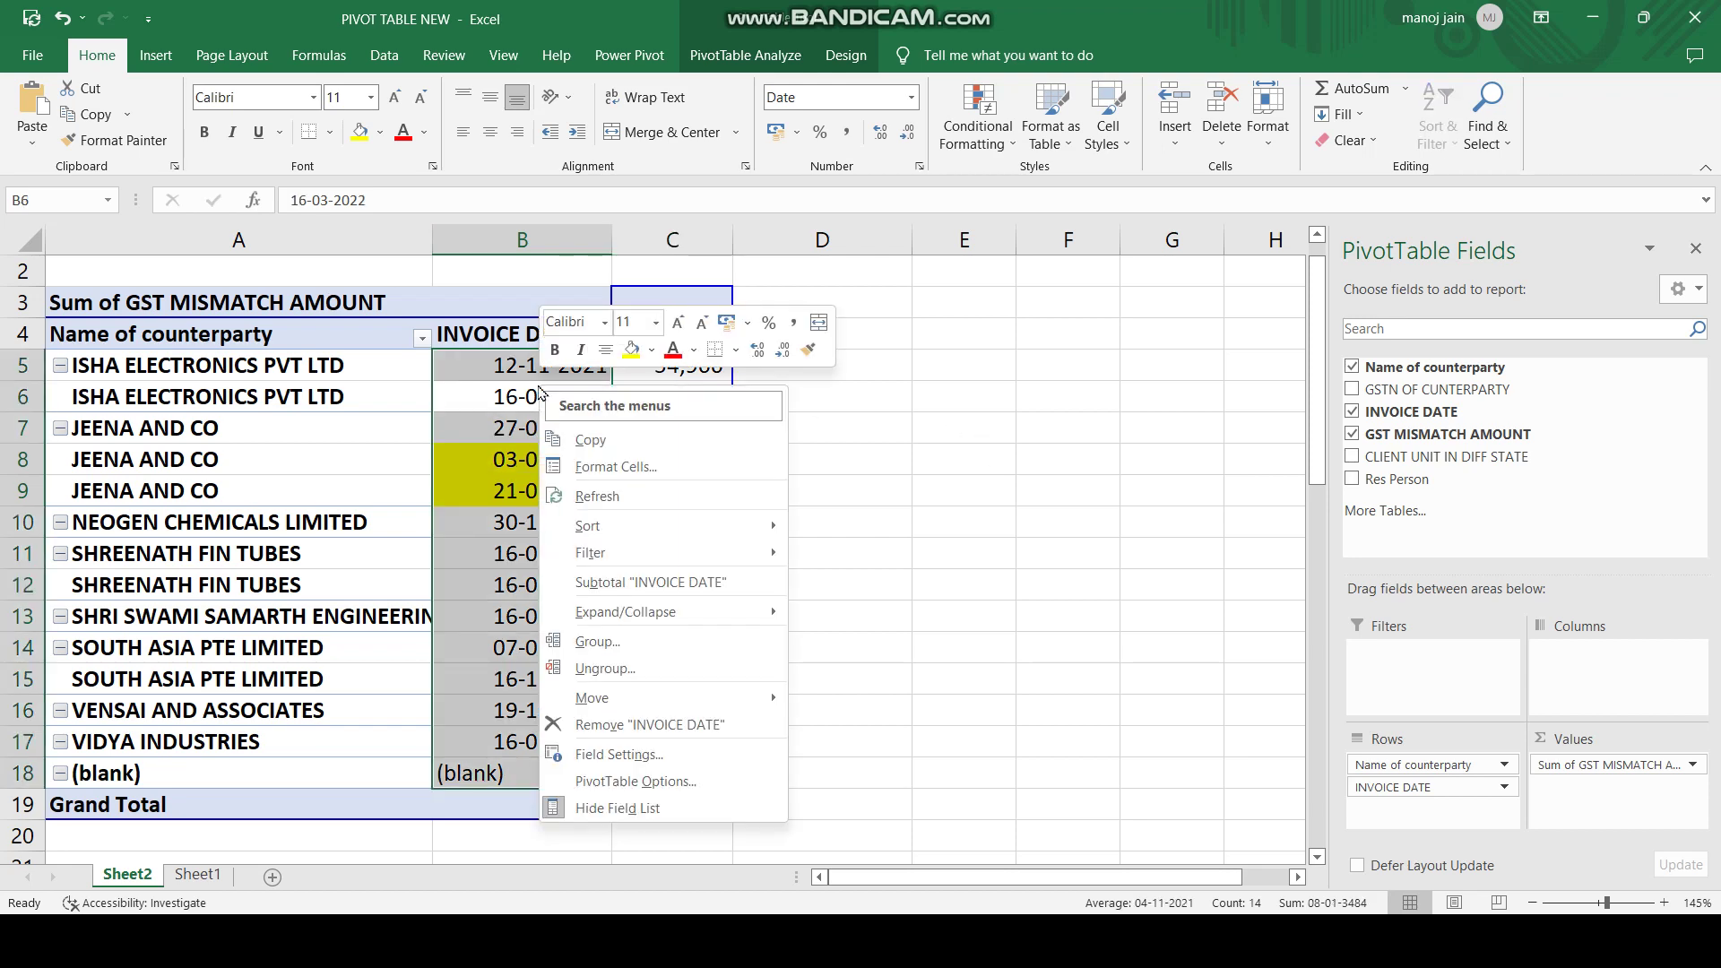
click(542, 388)
click(536, 399)
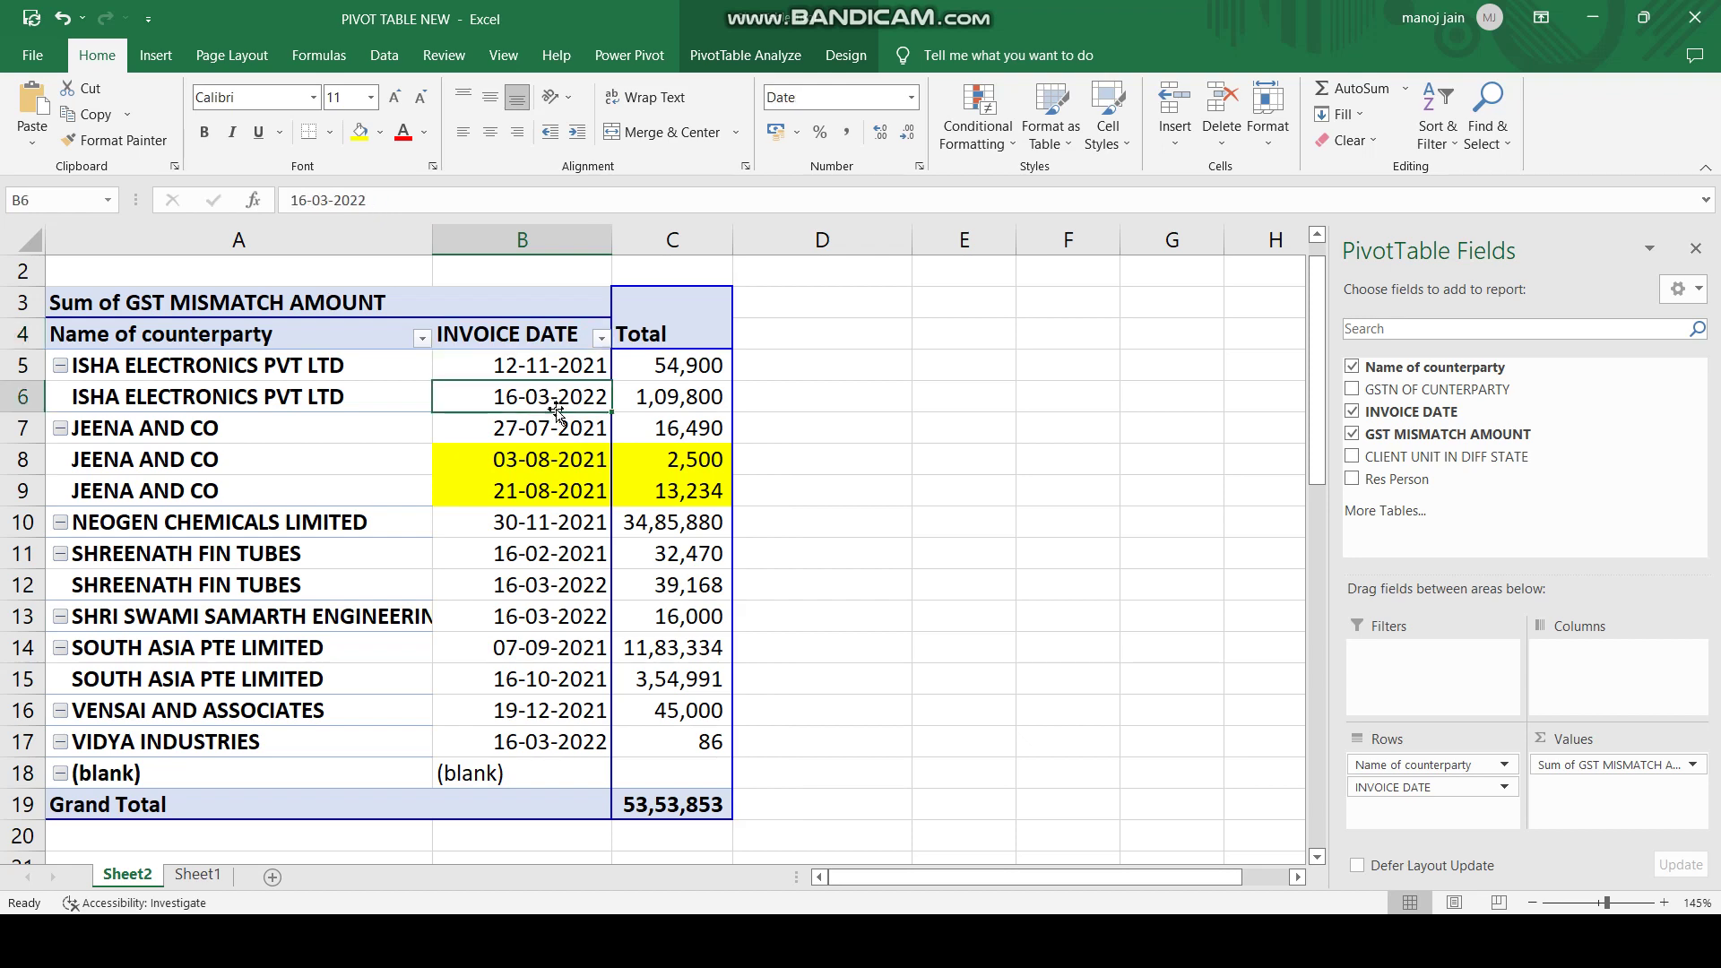
right_click(560, 406)
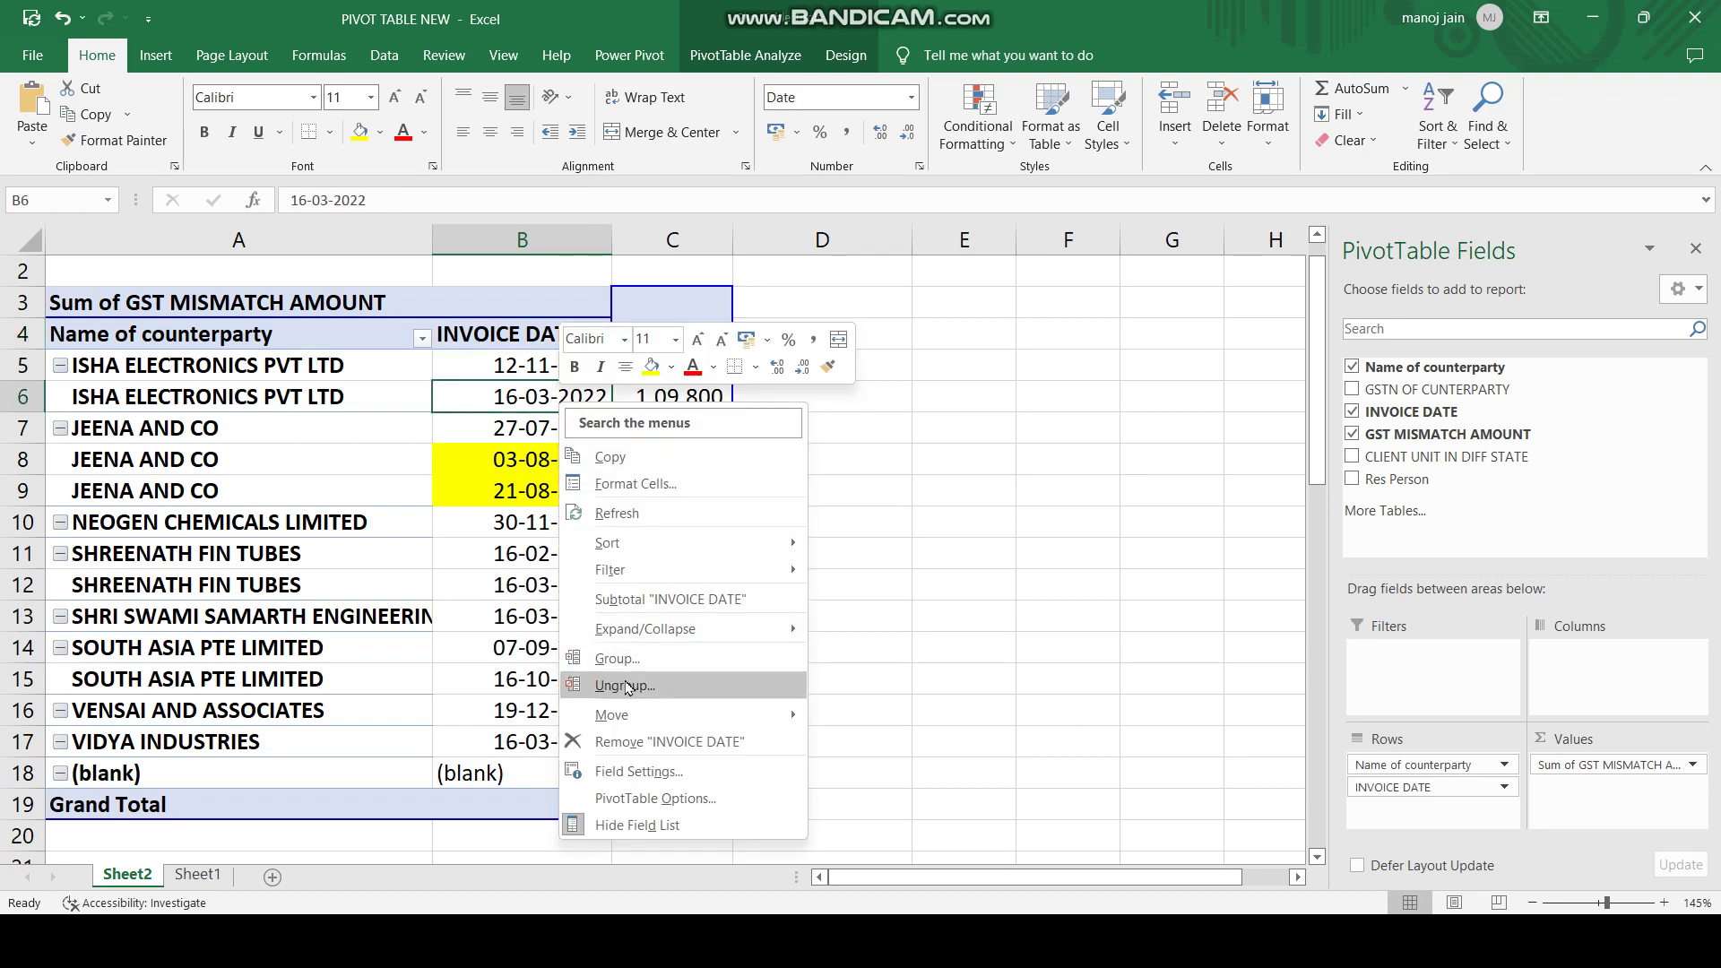
click(654, 659)
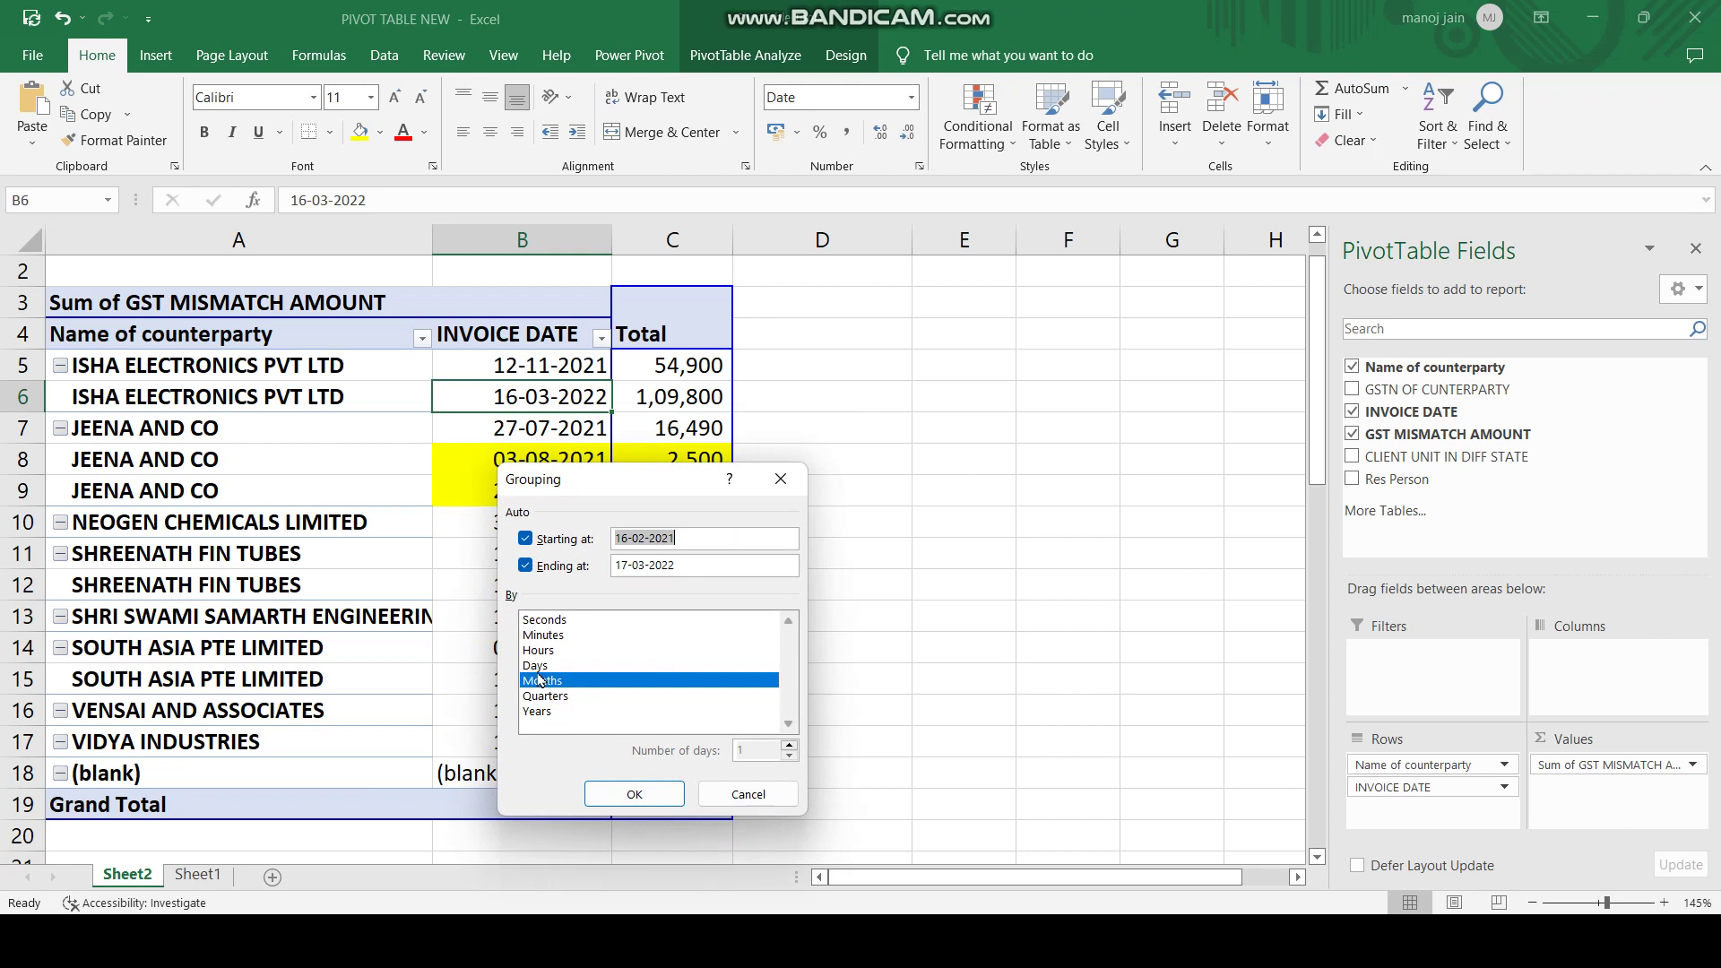
click(560, 696)
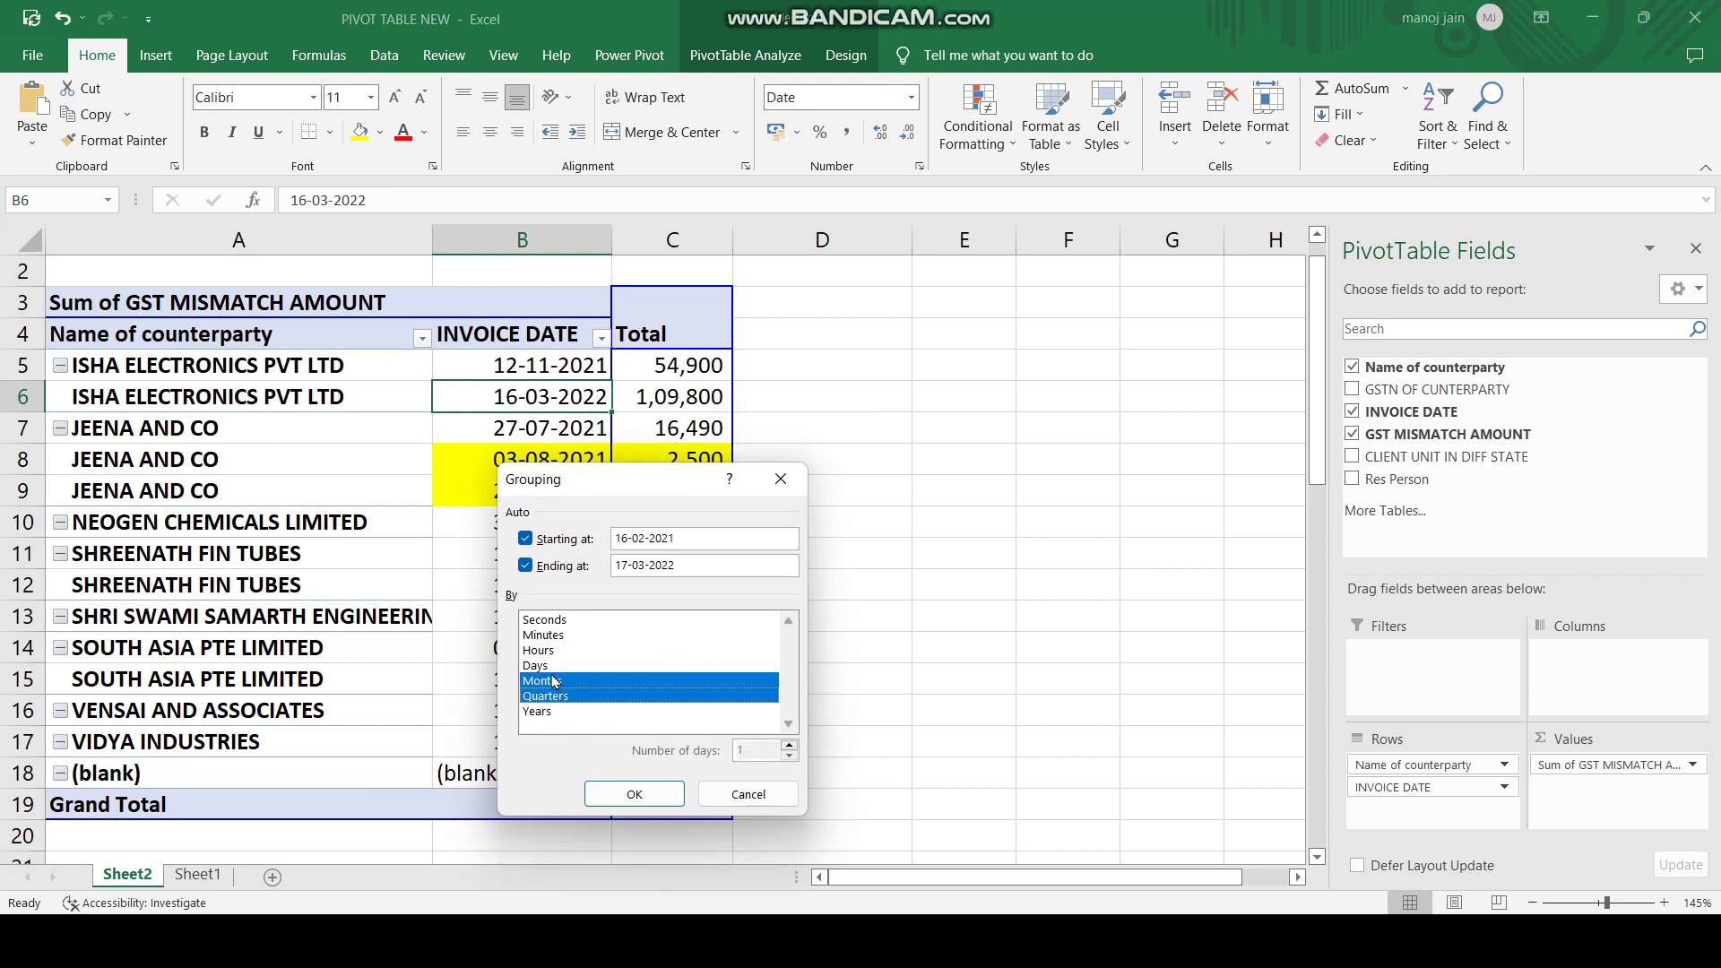
click(558, 694)
click(559, 696)
click(566, 701)
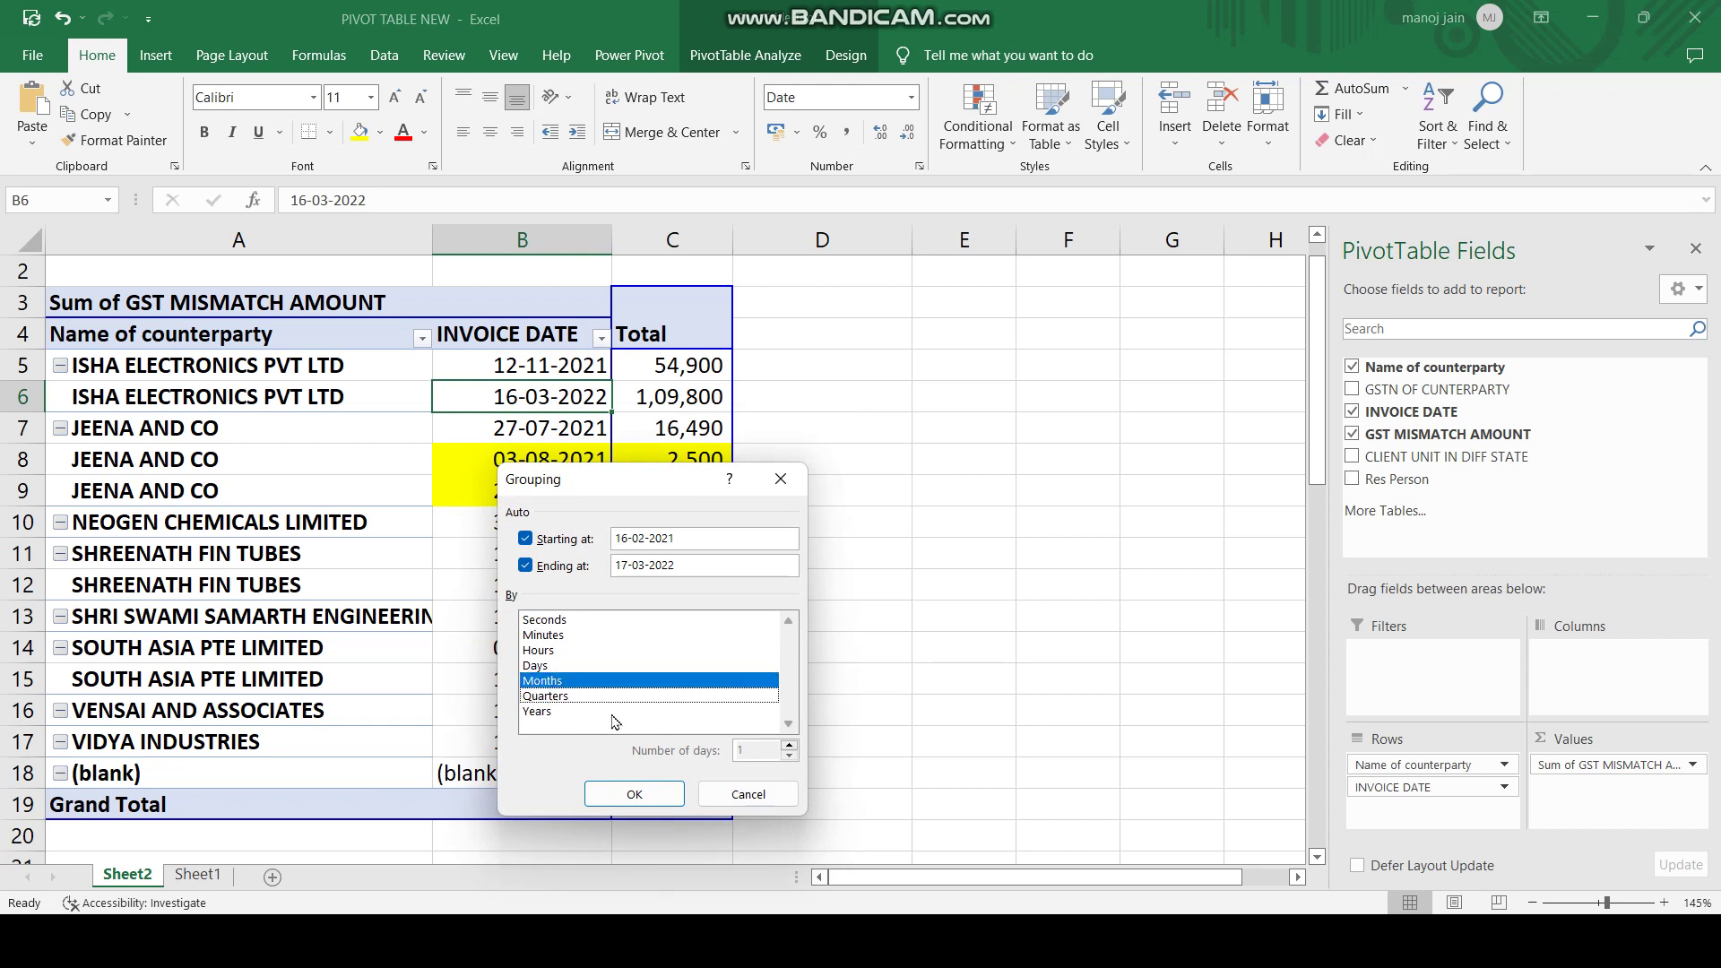
click(636, 794)
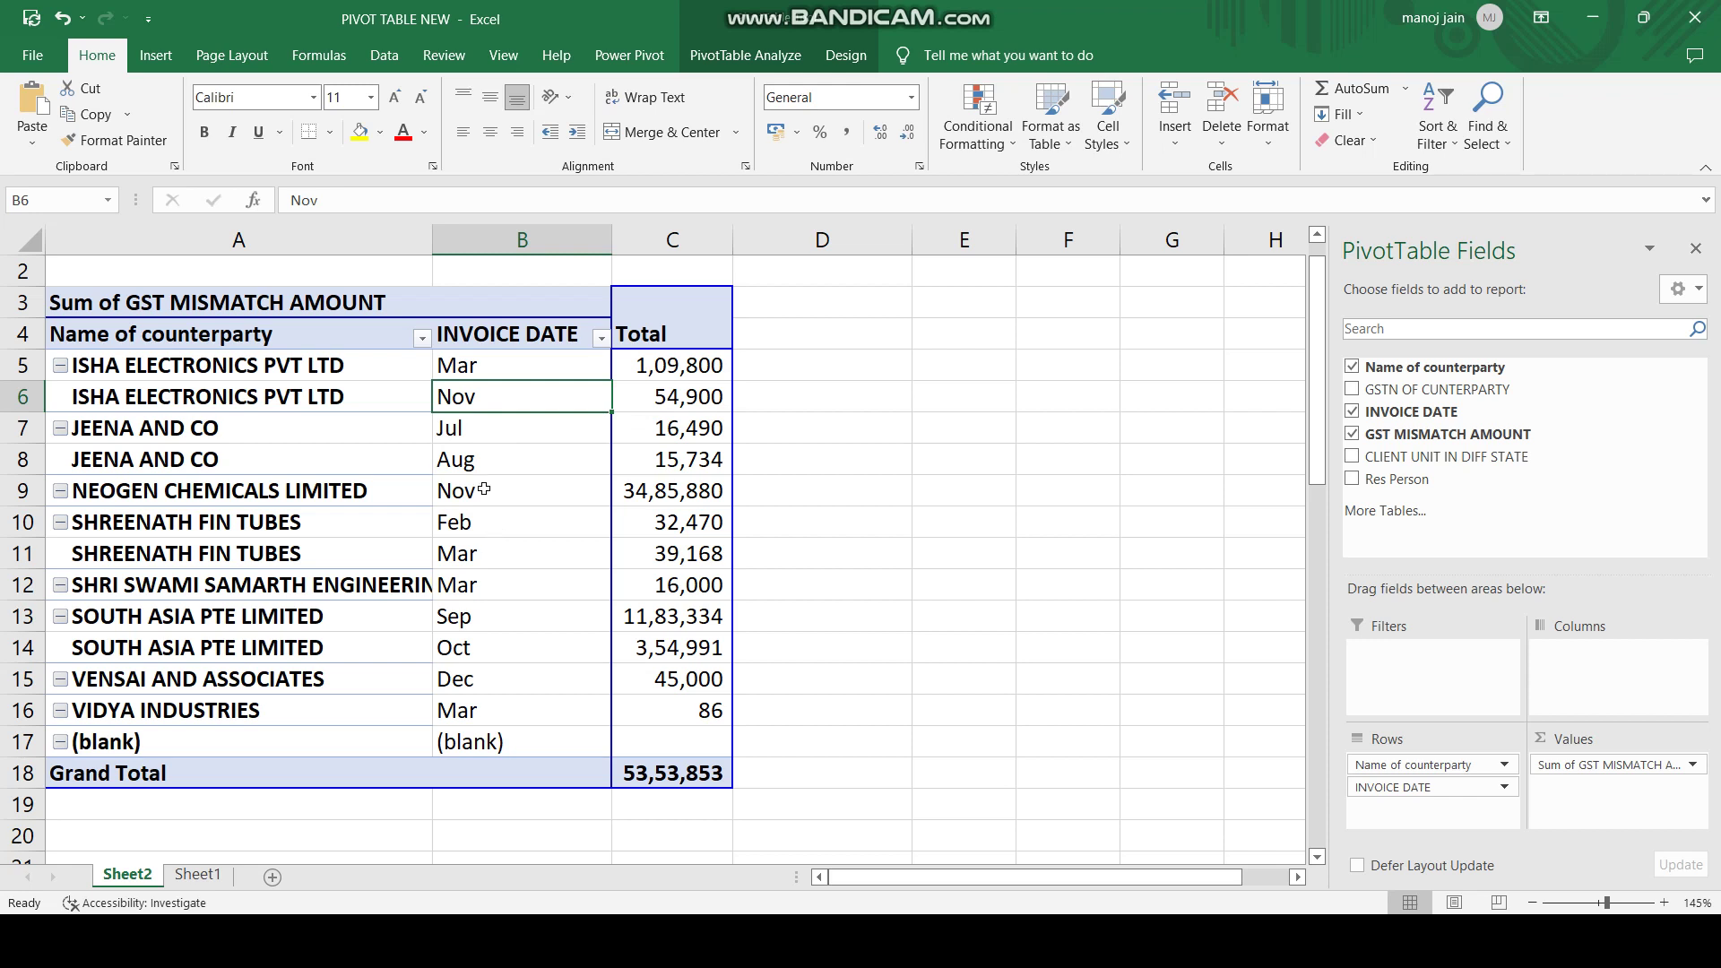
- Extend the INVOICE DATE grouping to both Months and Years
click(486, 357)
click(584, 377)
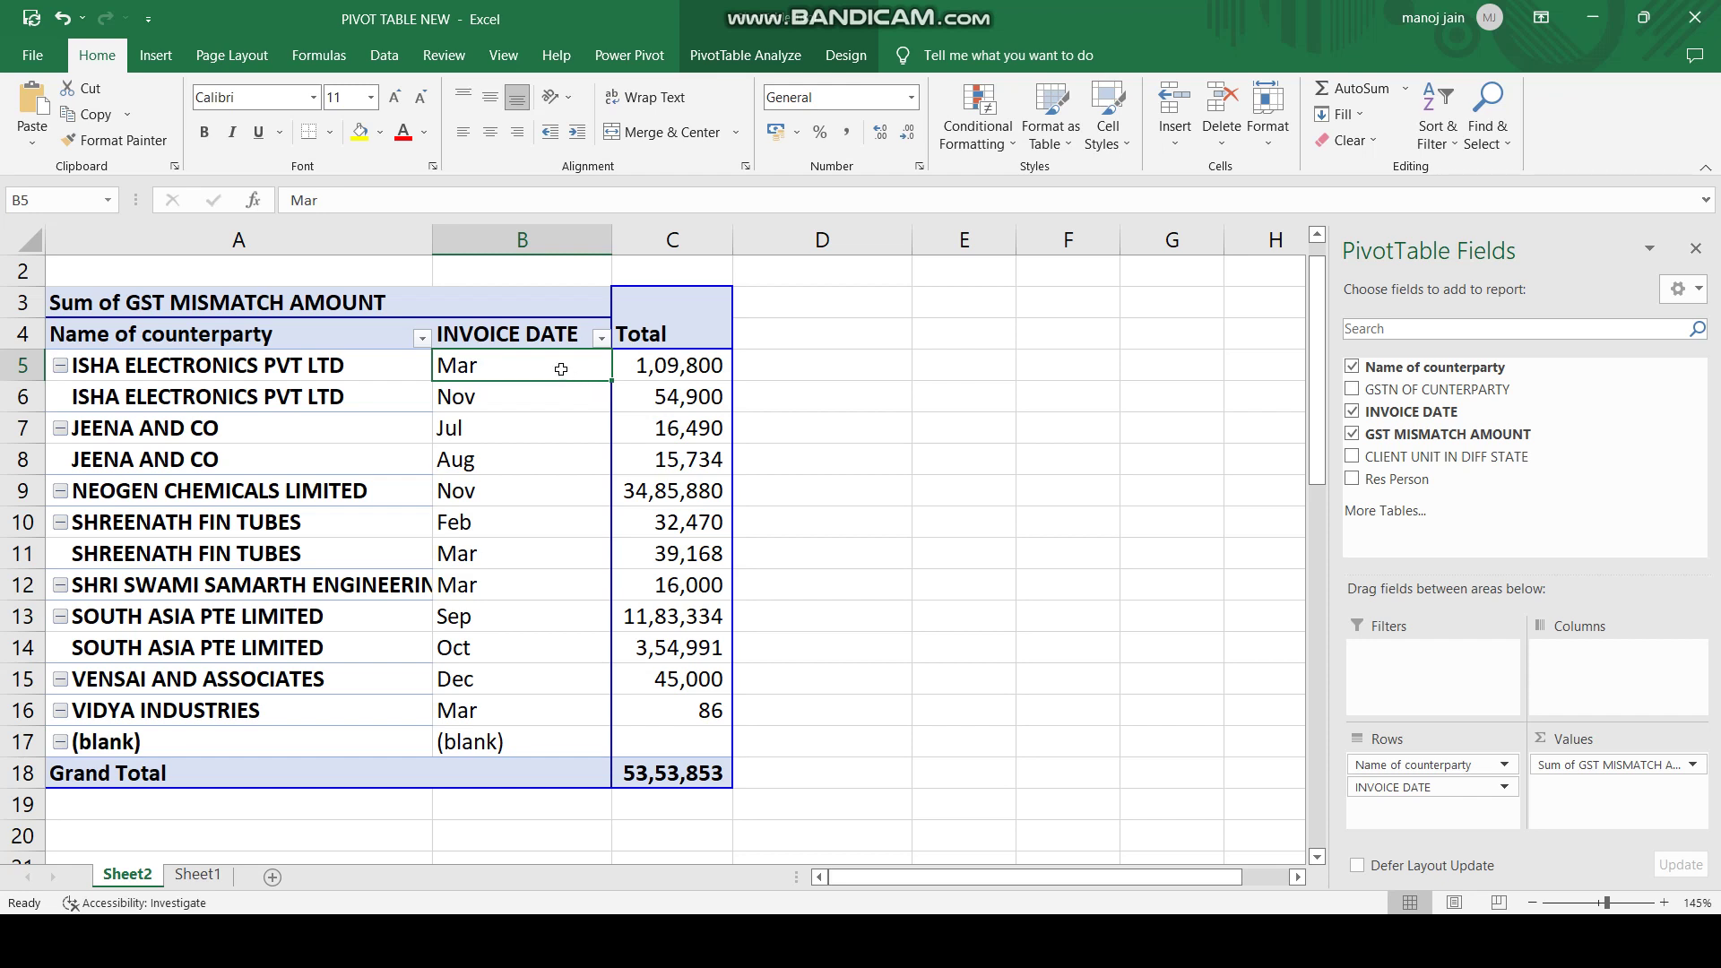
drag(554, 370, 527, 590)
right_click(527, 590)
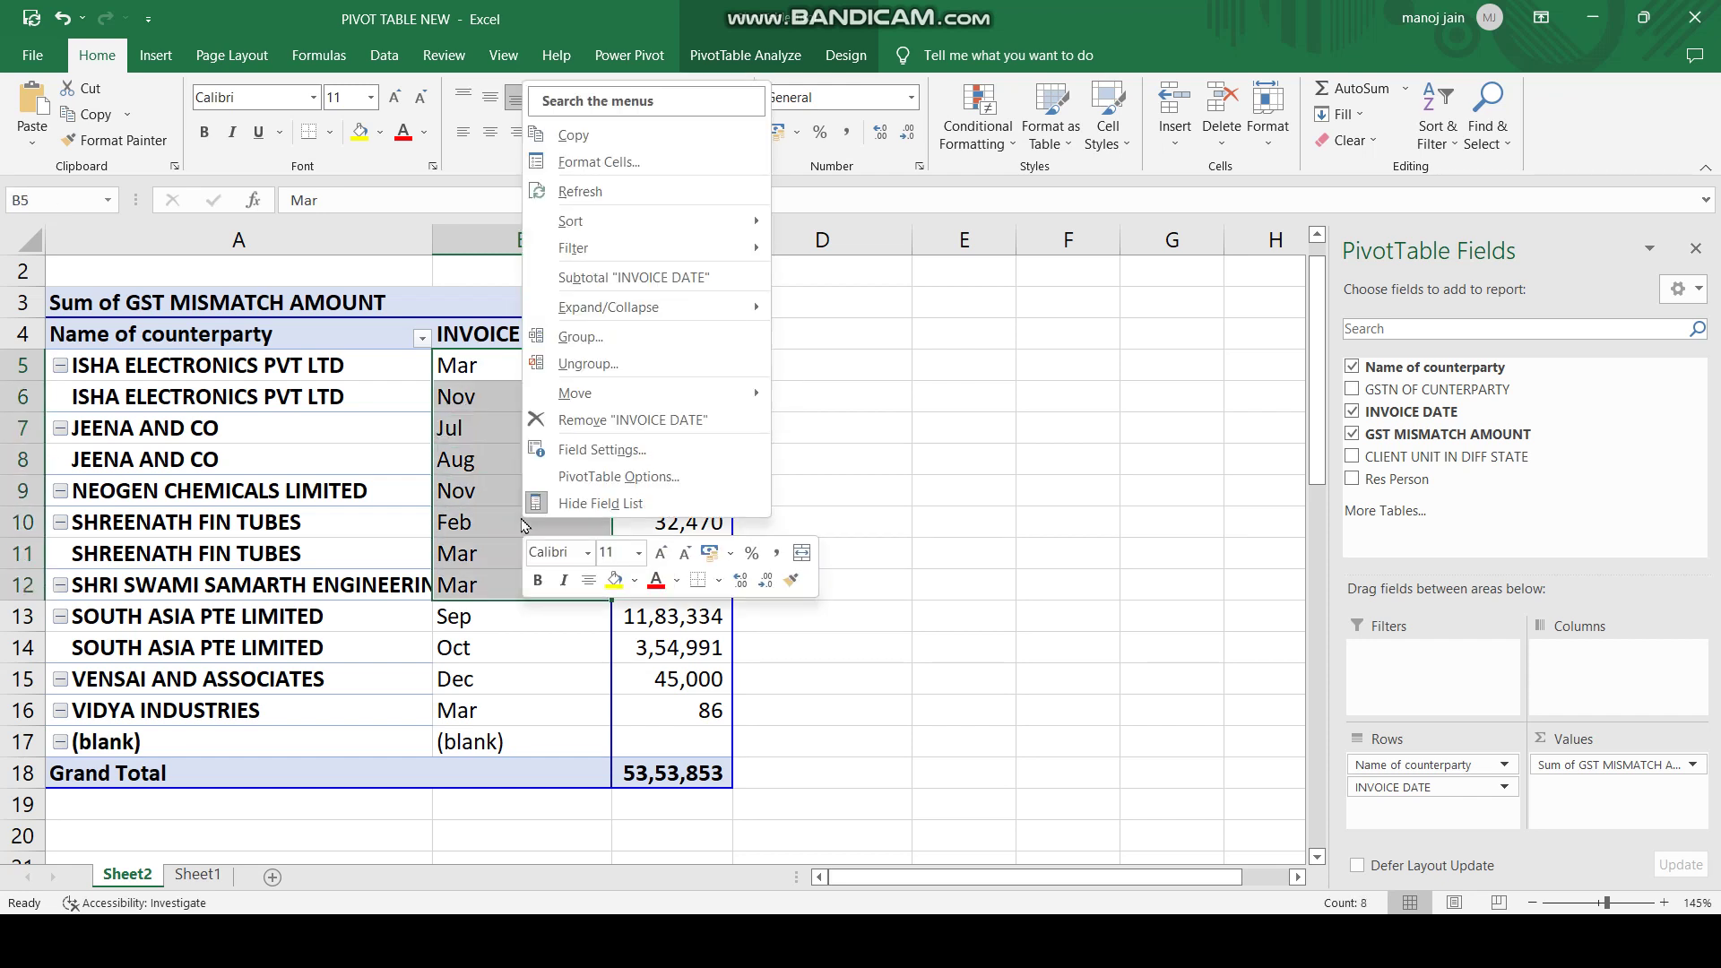
click(607, 347)
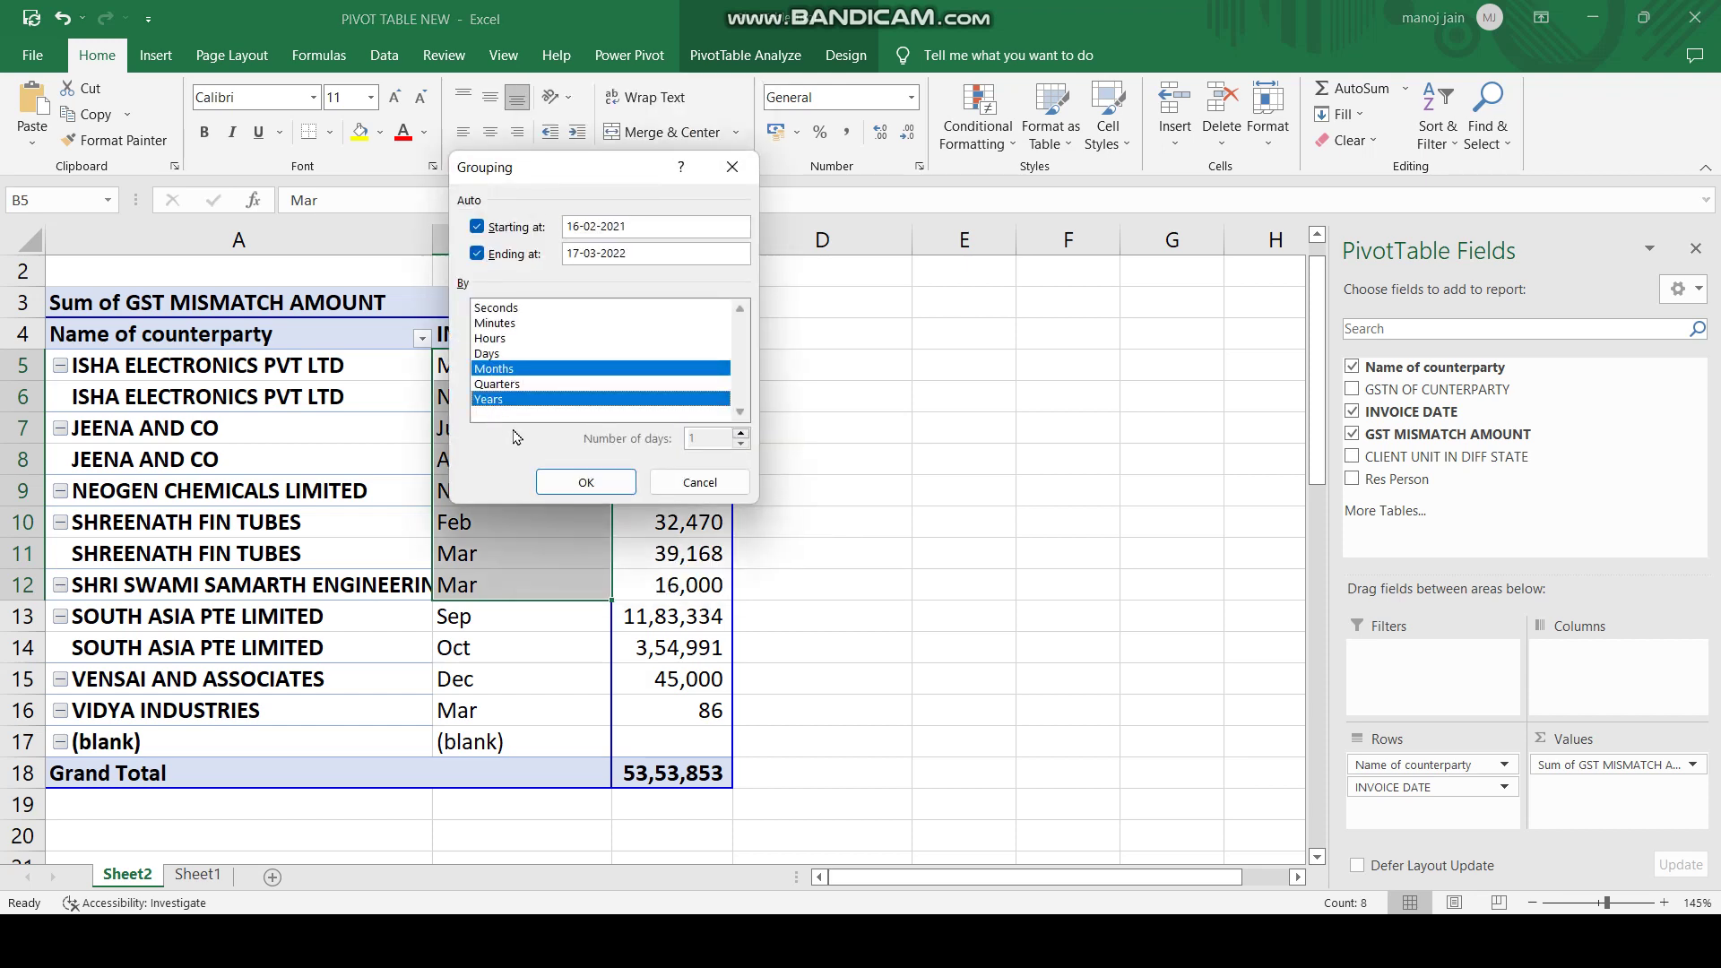
click(494, 400)
click(585, 483)
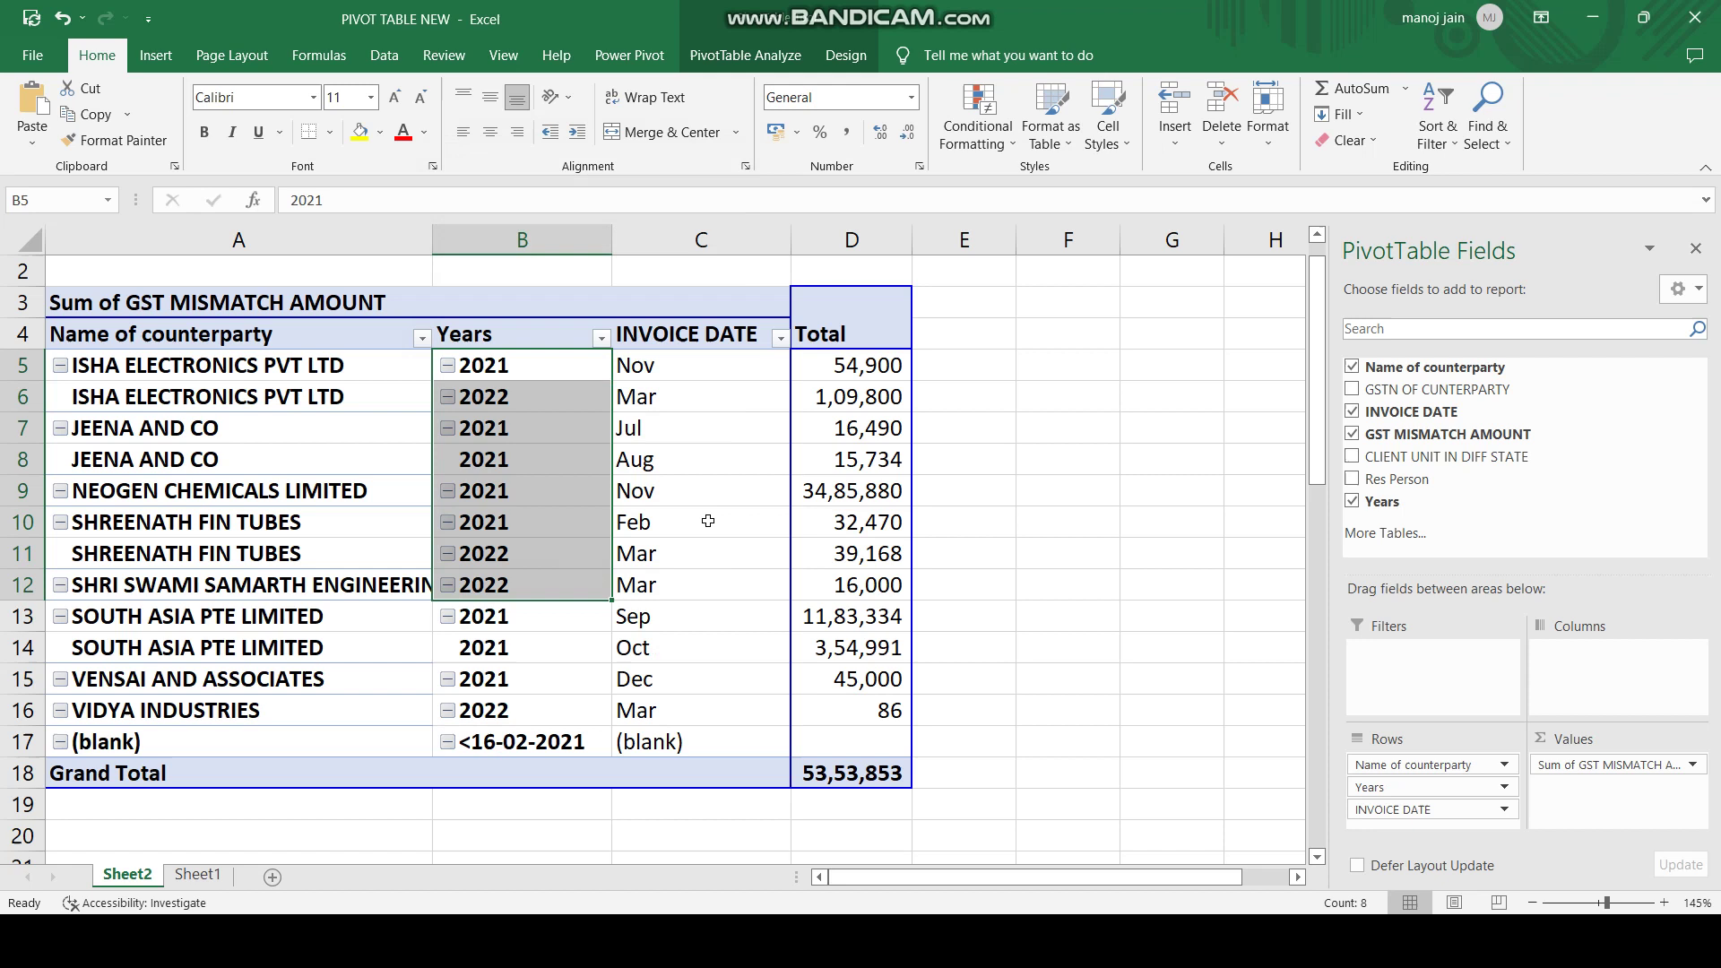
- Move INVOICE DATE and then Years from the row fields to the column fields of the PivotTable
click(695, 473)
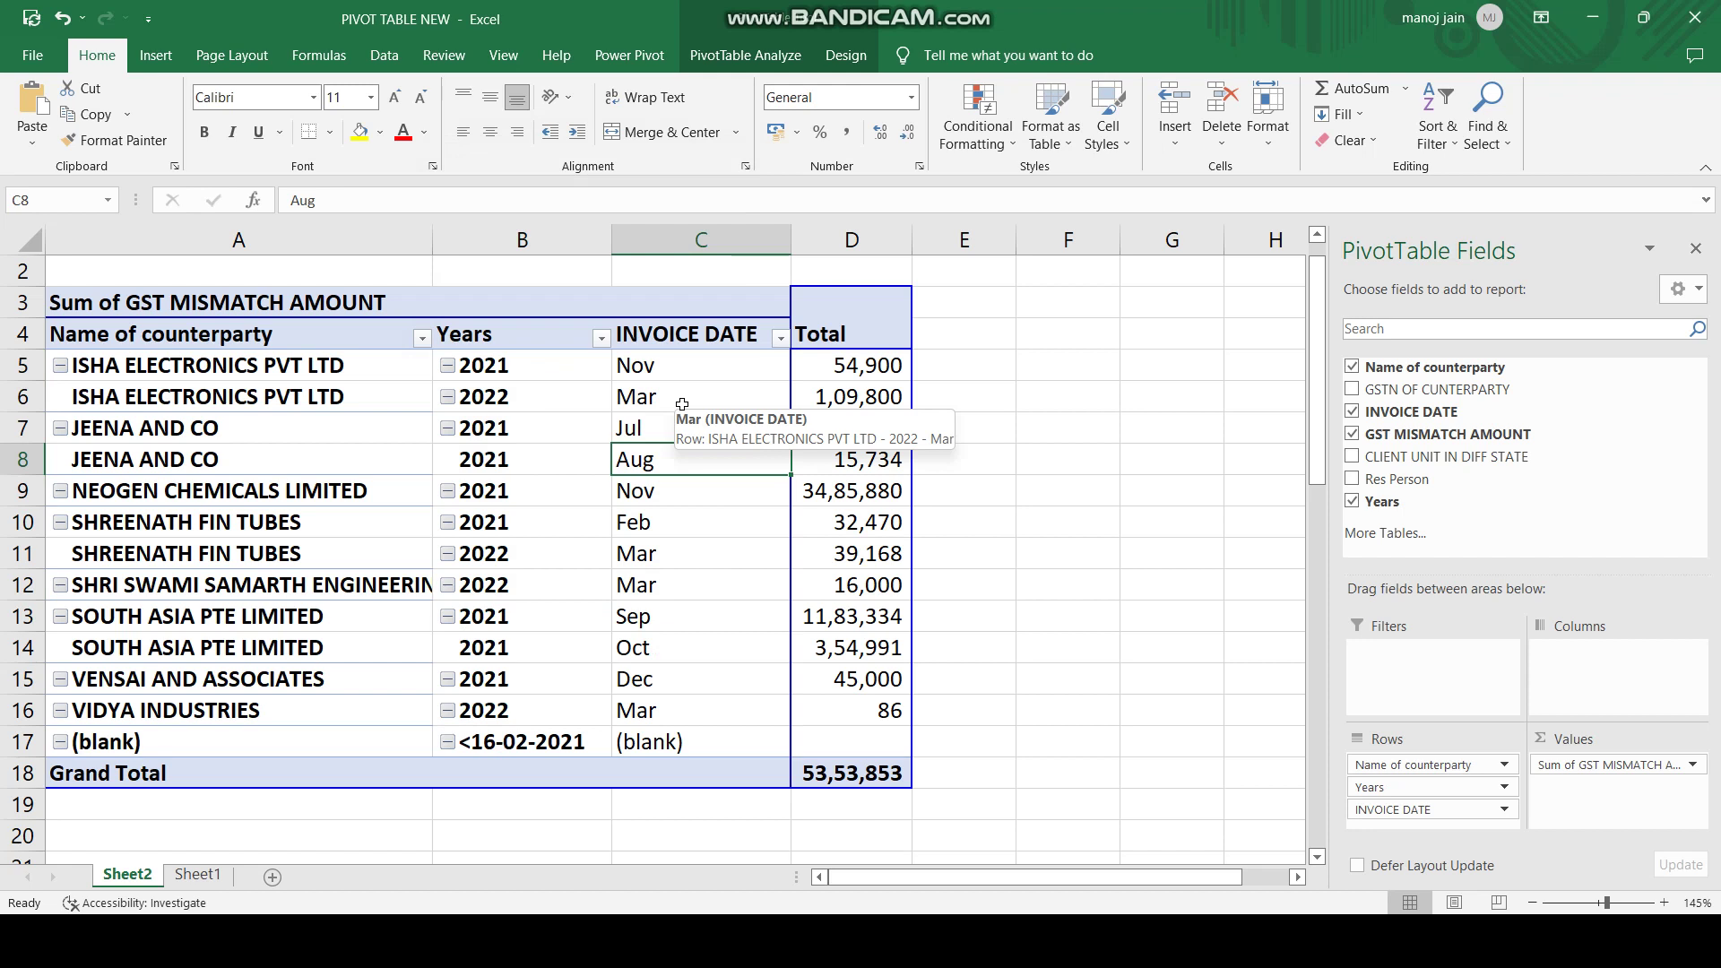
click(692, 367)
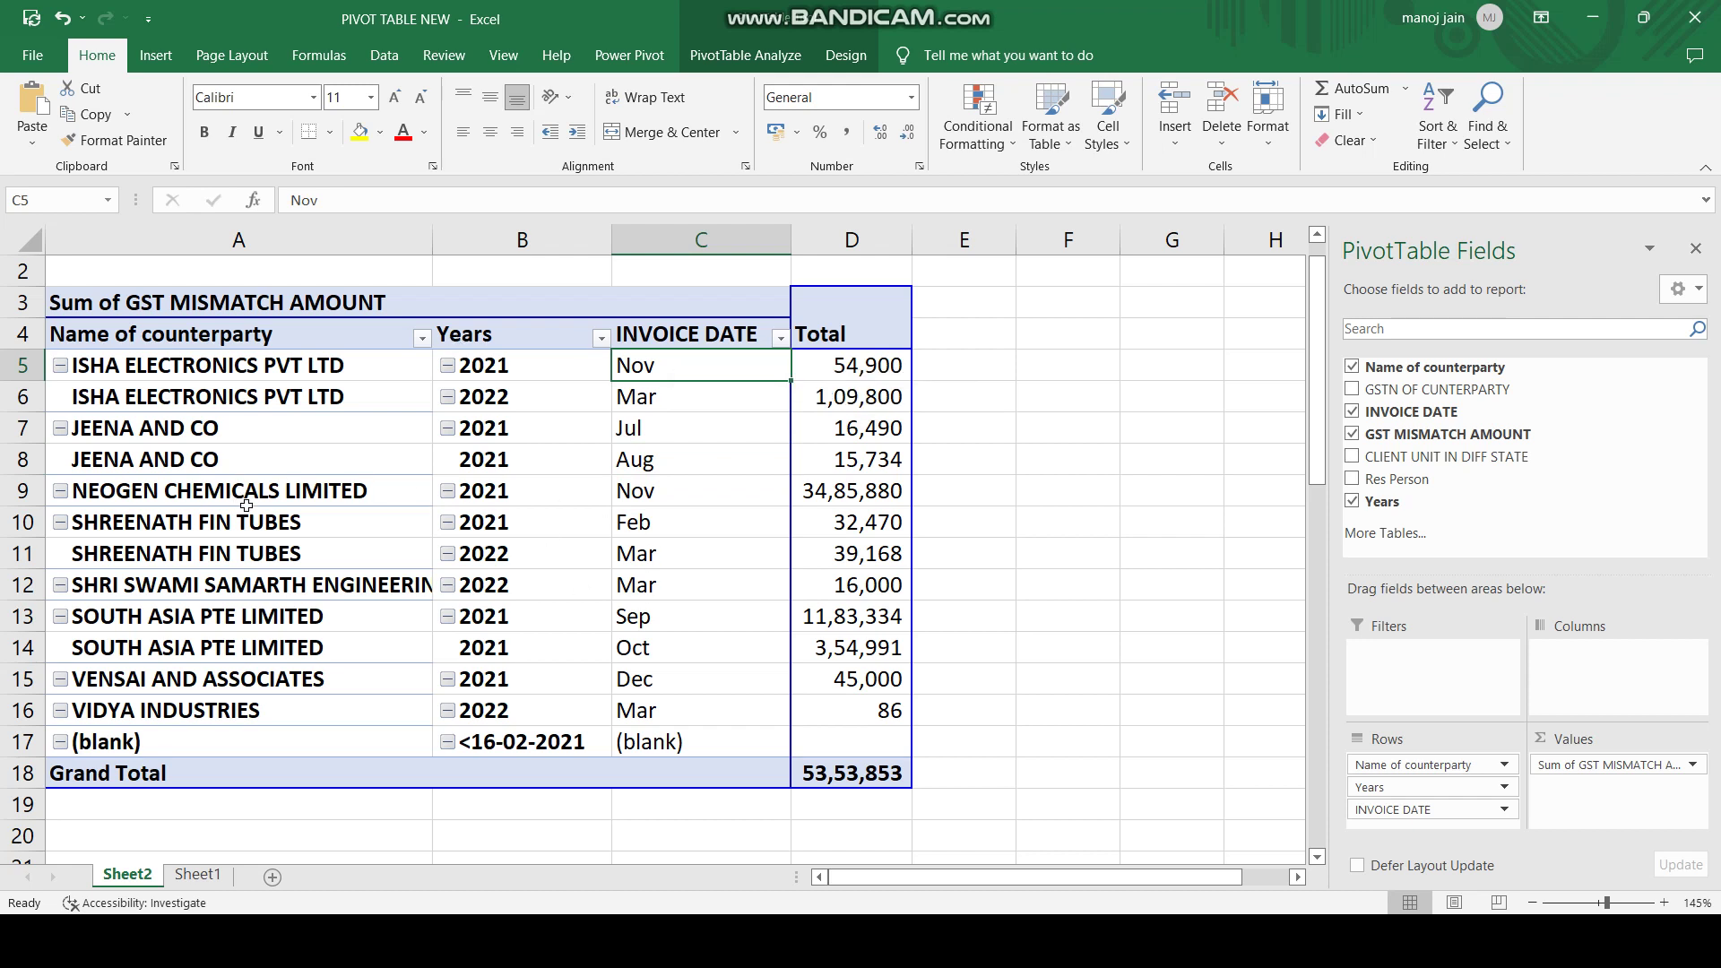
click(673, 495)
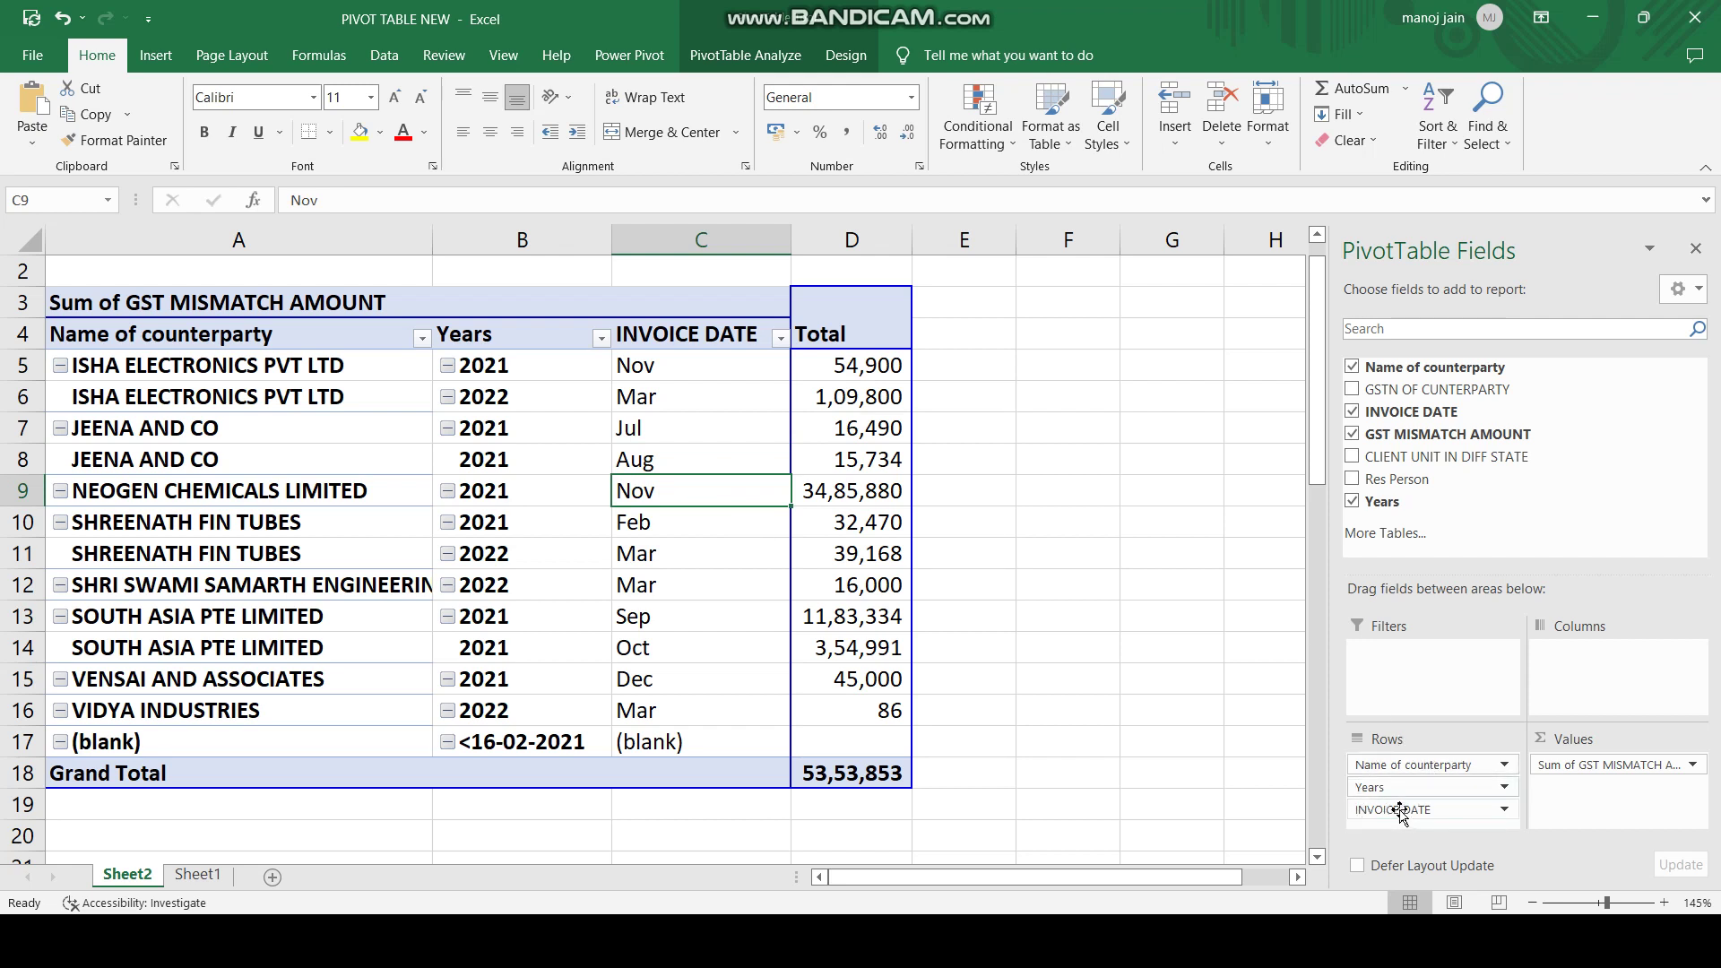
drag(1401, 812, 1623, 681)
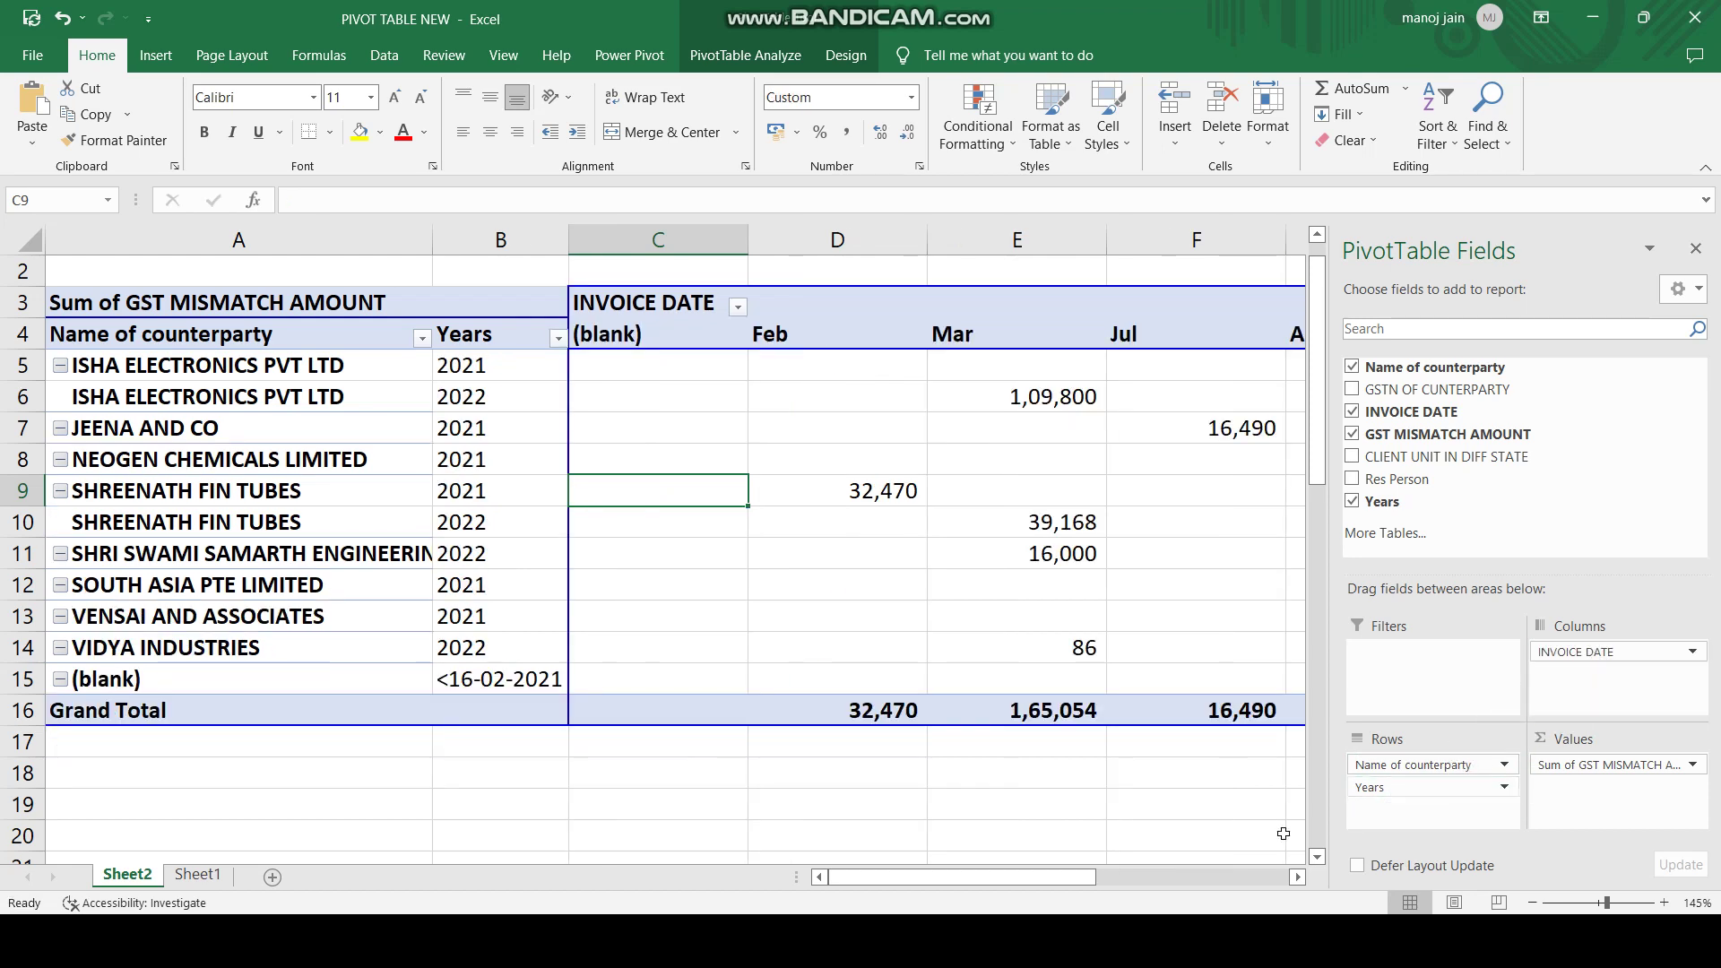
drag(1096, 879, 1038, 896)
mouse_move(577, 374)
drag(1394, 787, 1578, 683)
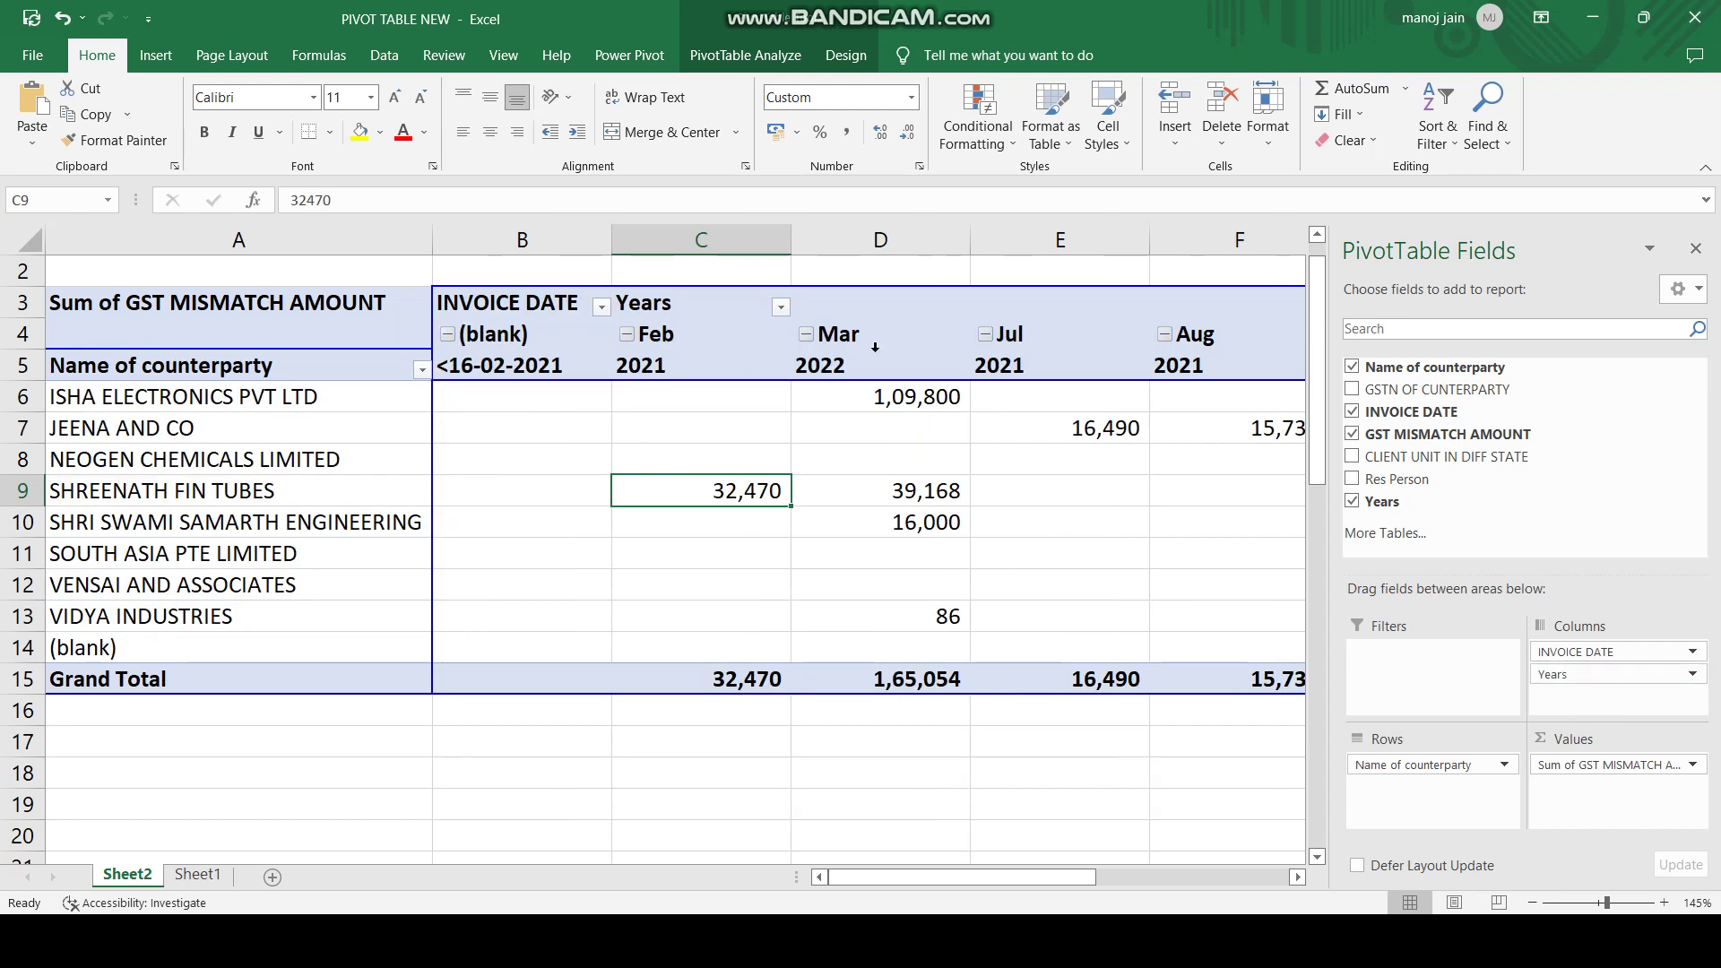
drag(1040, 877, 926, 876)
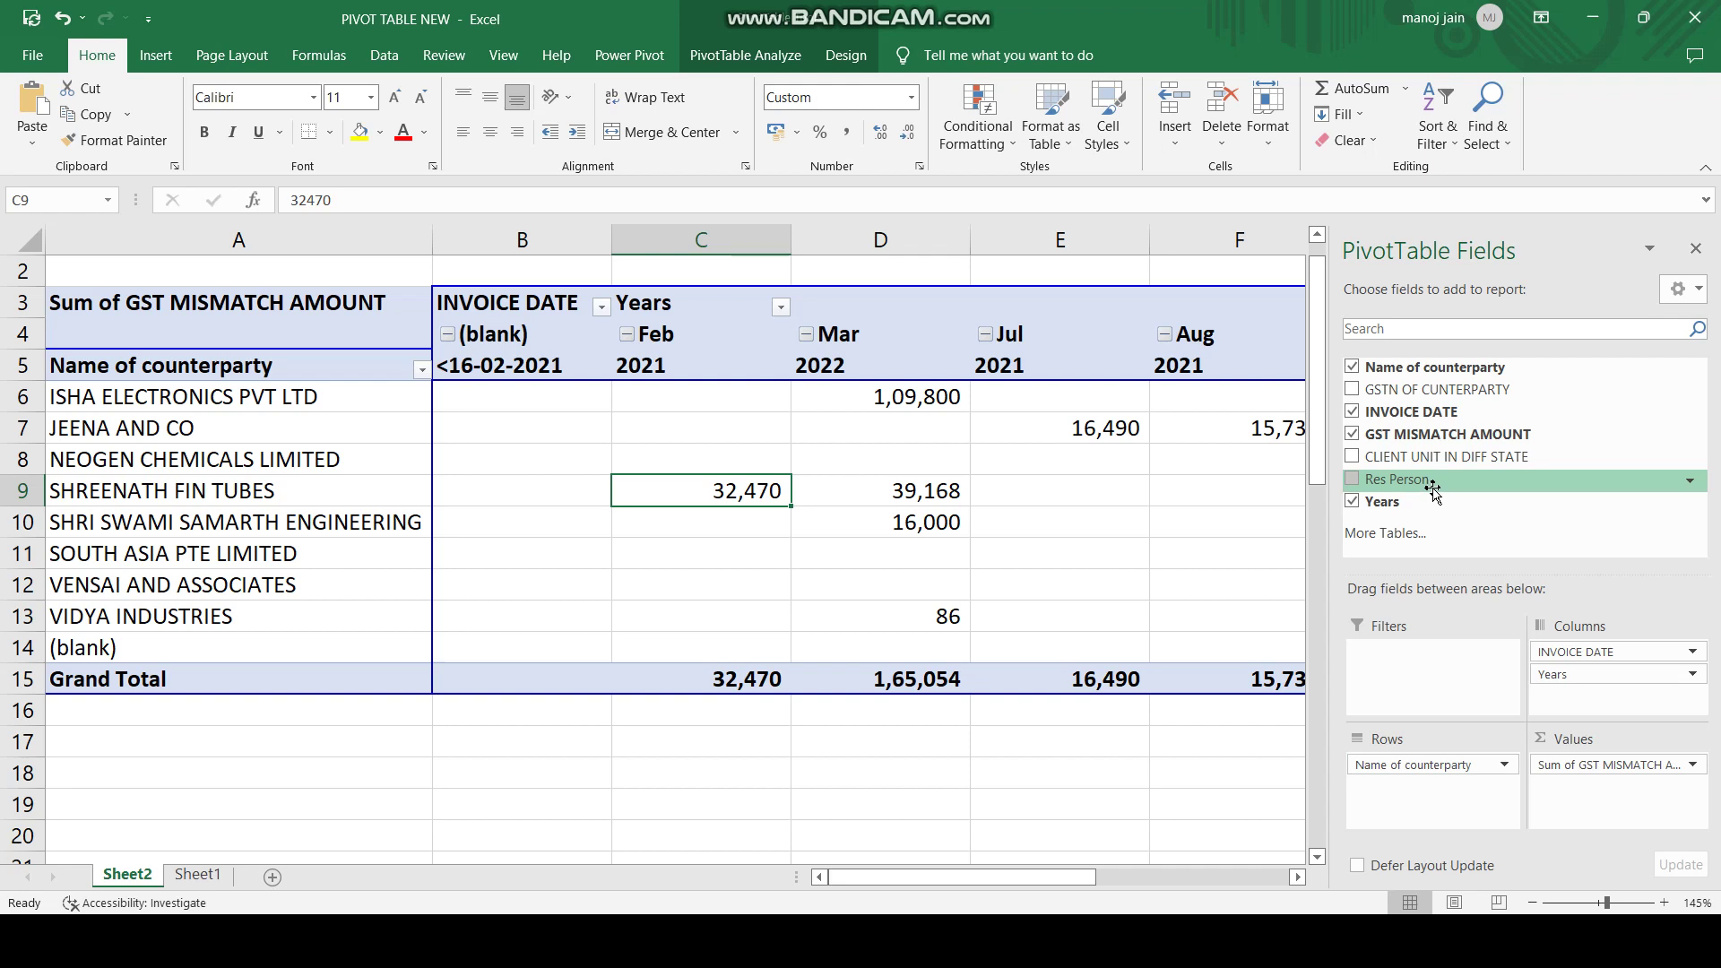
- Add Res Person as a report filter, enable multiple item selection and show only the first listed person
drag(1433, 489, 1390, 659)
scroll(194, 464, up, 1)
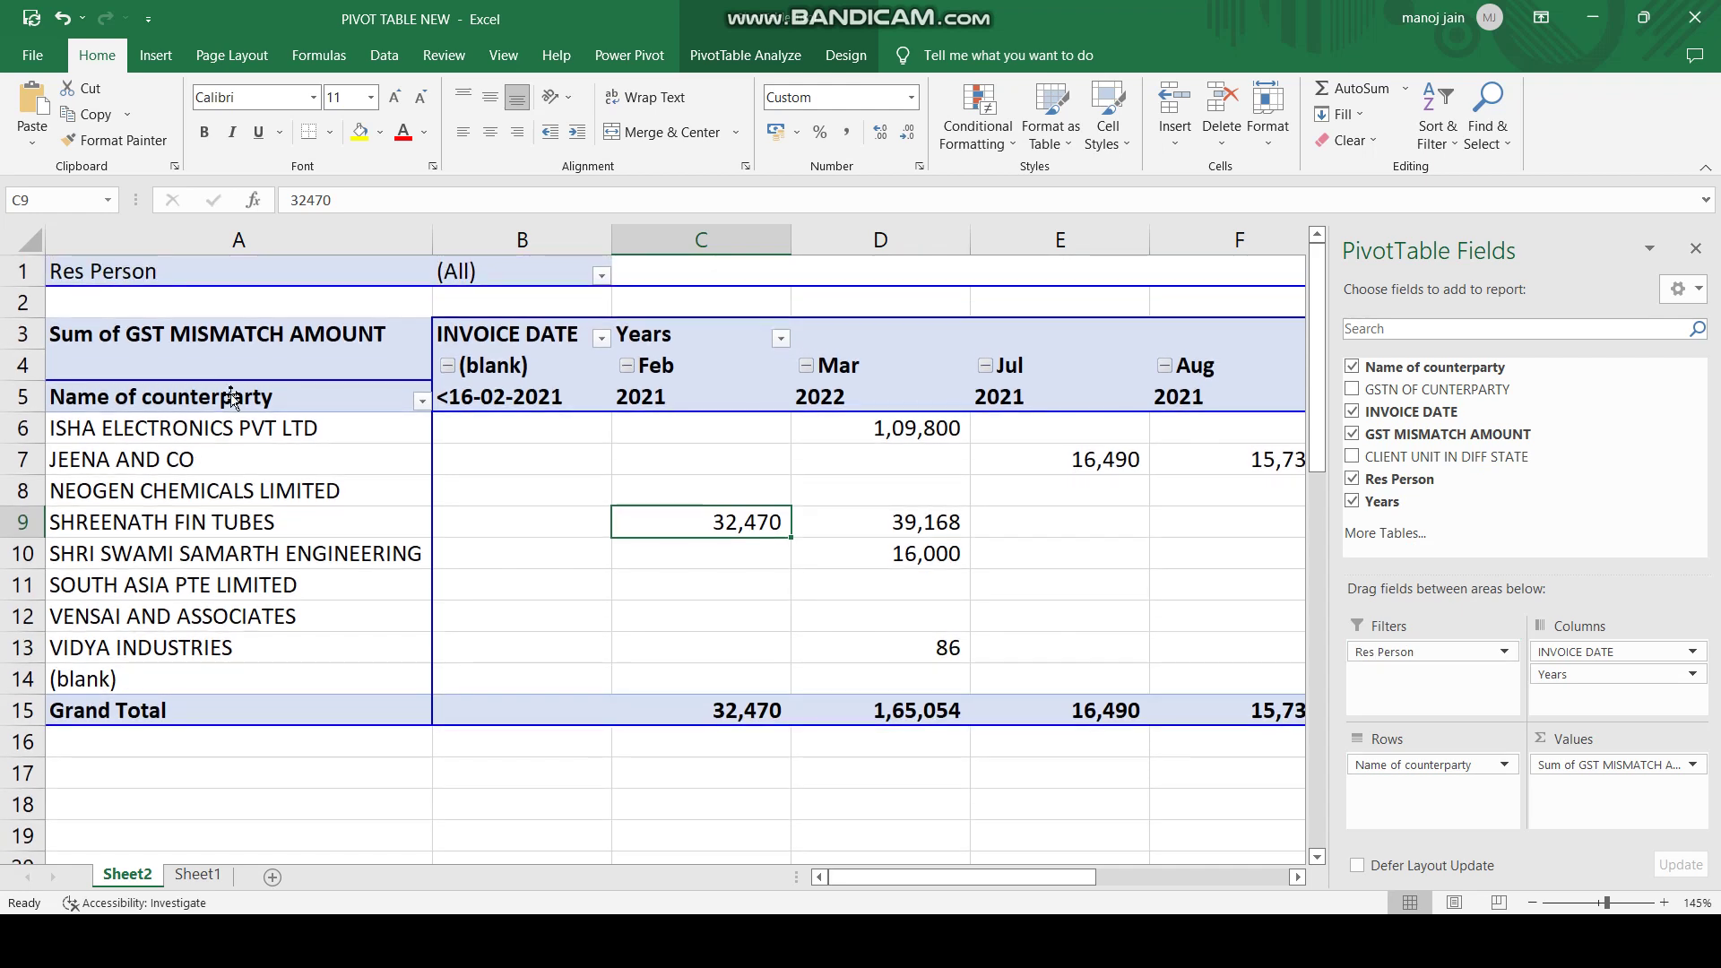
click(599, 276)
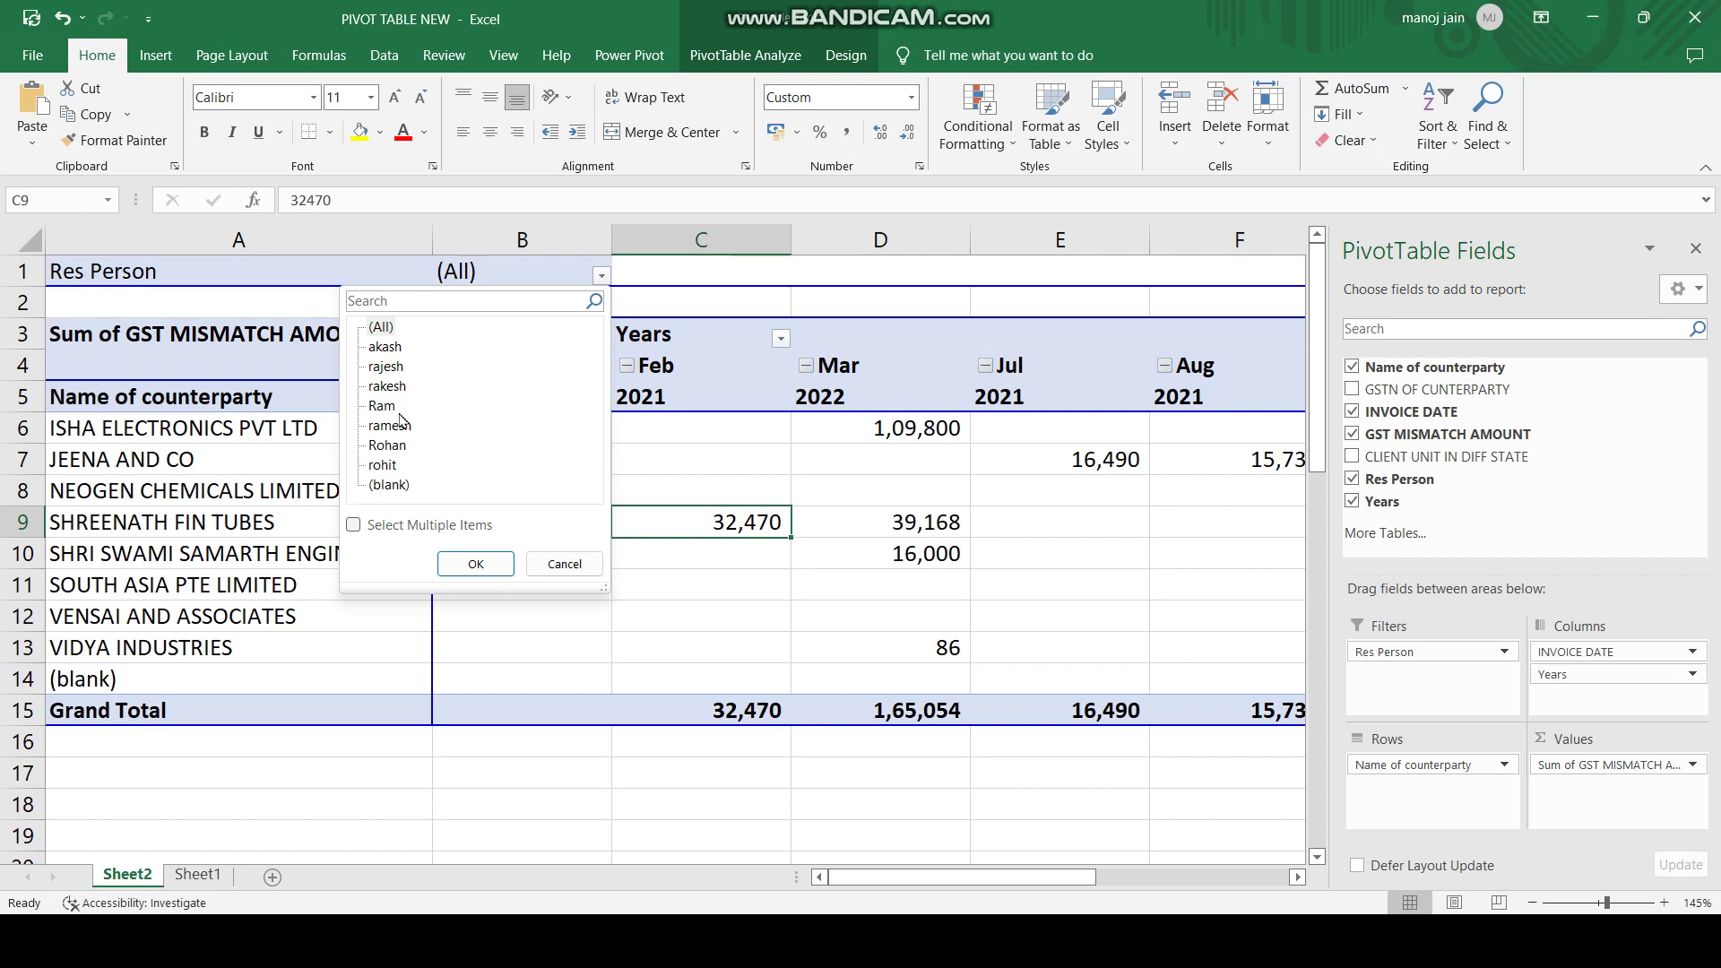
click(354, 525)
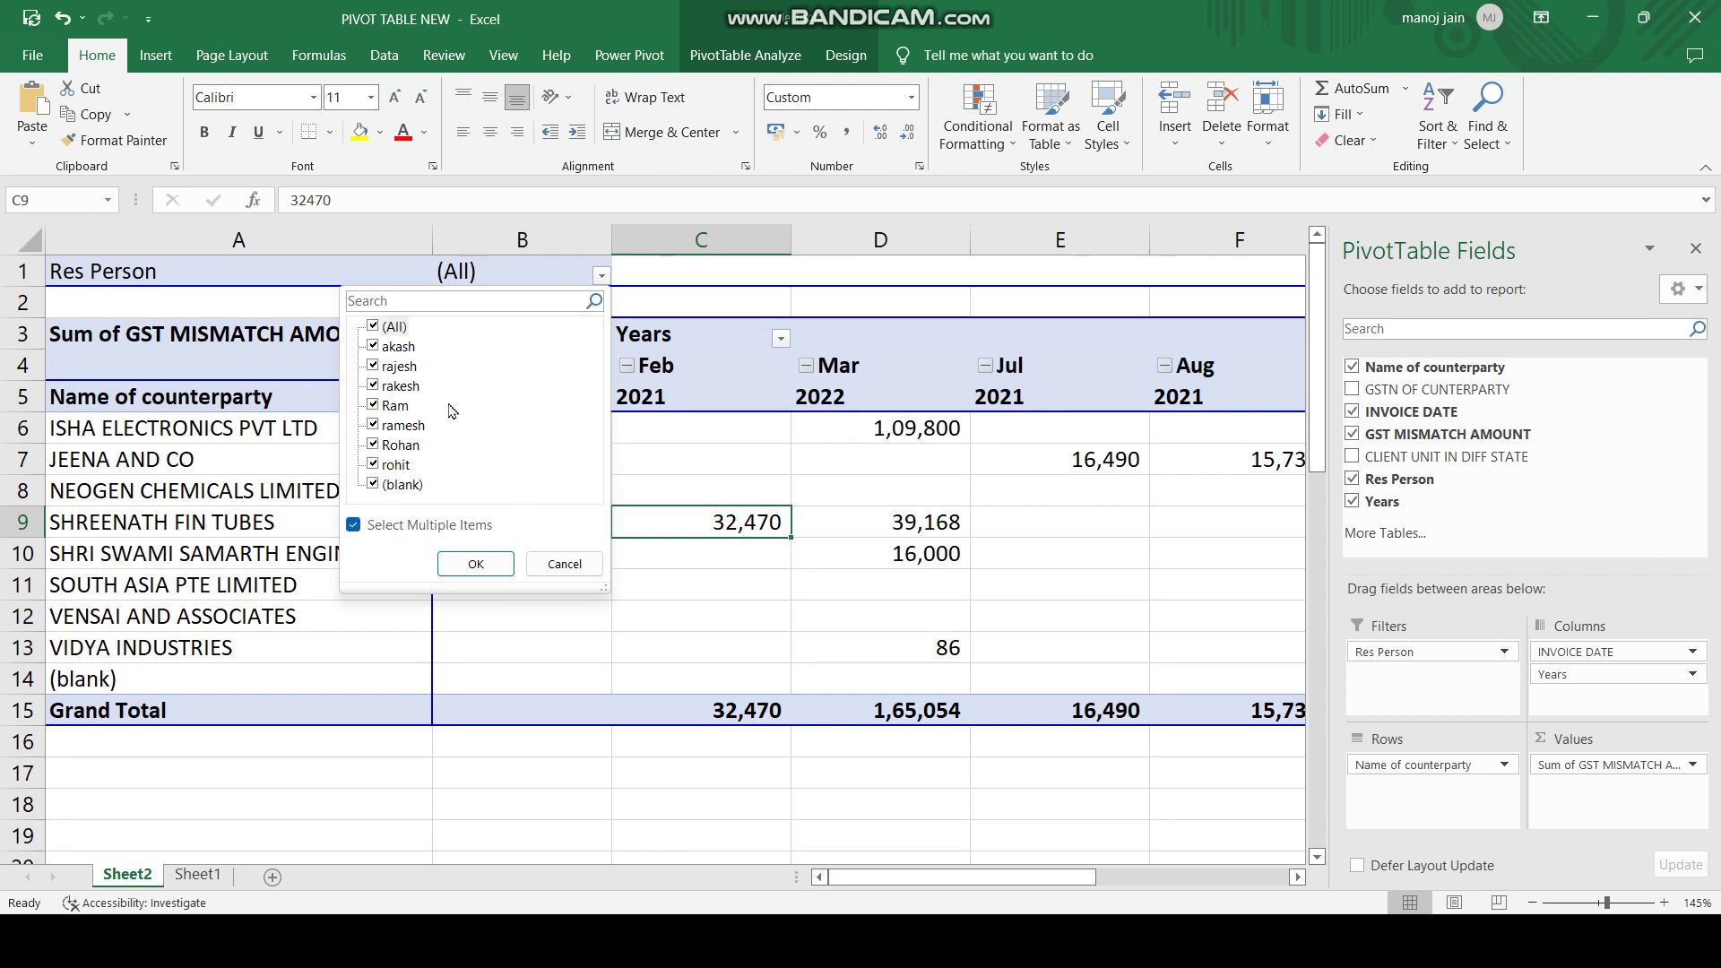
click(388, 330)
click(373, 349)
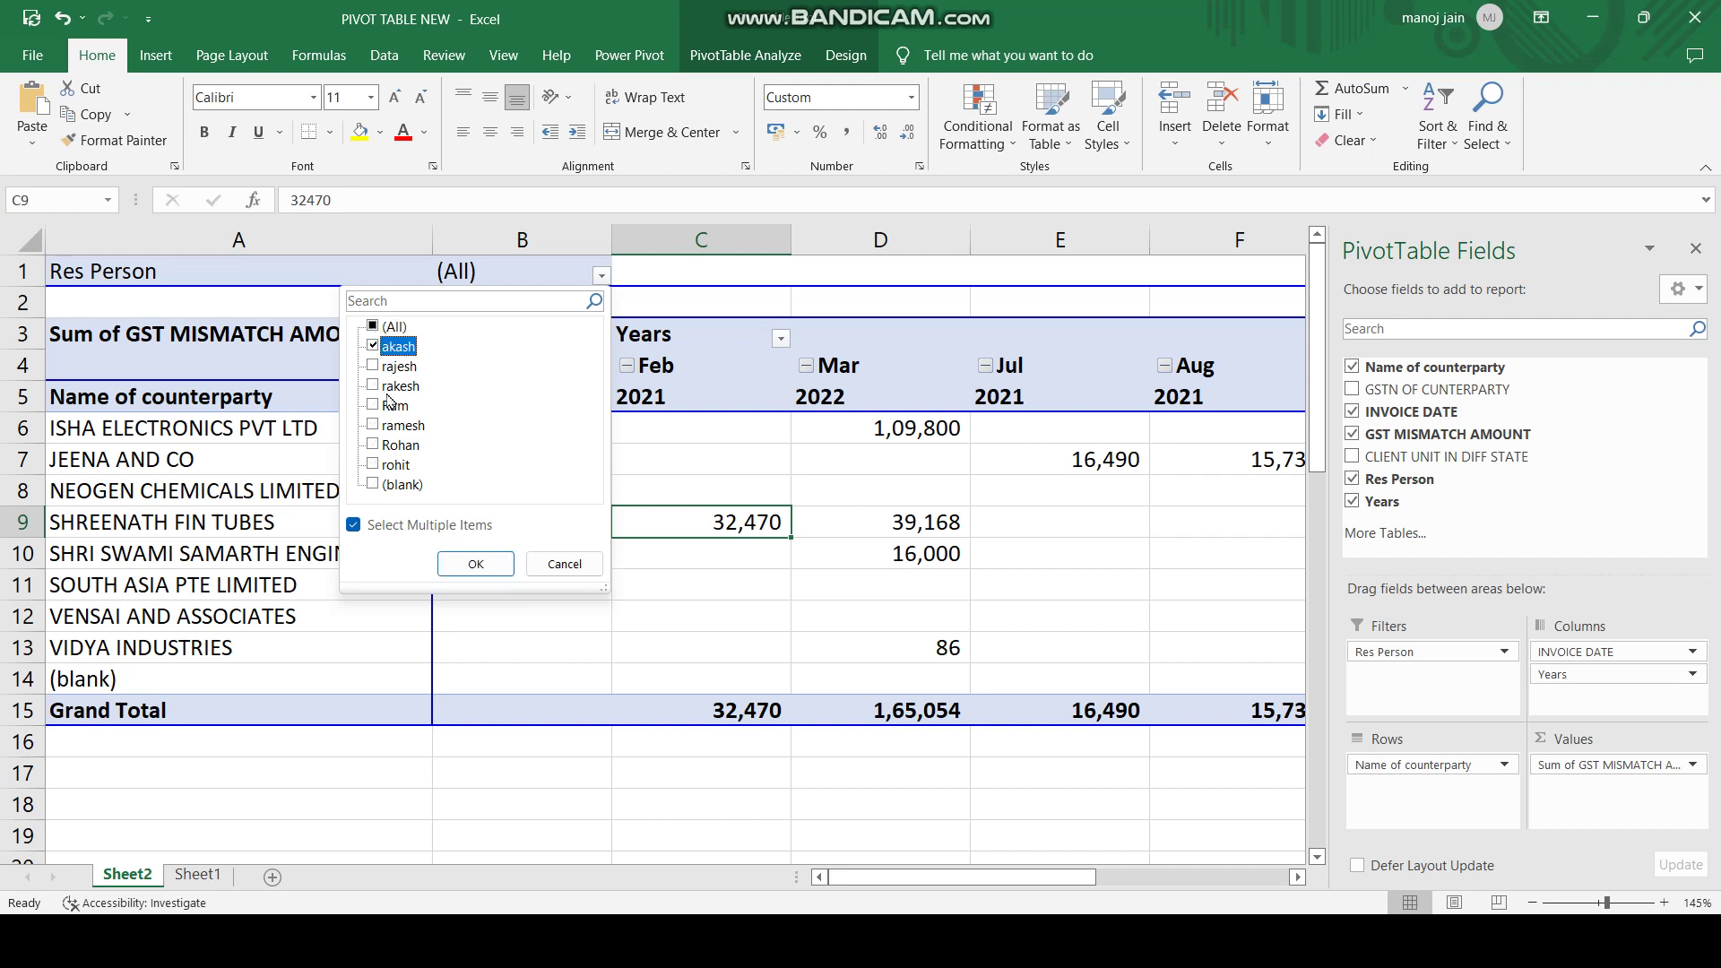
click(476, 564)
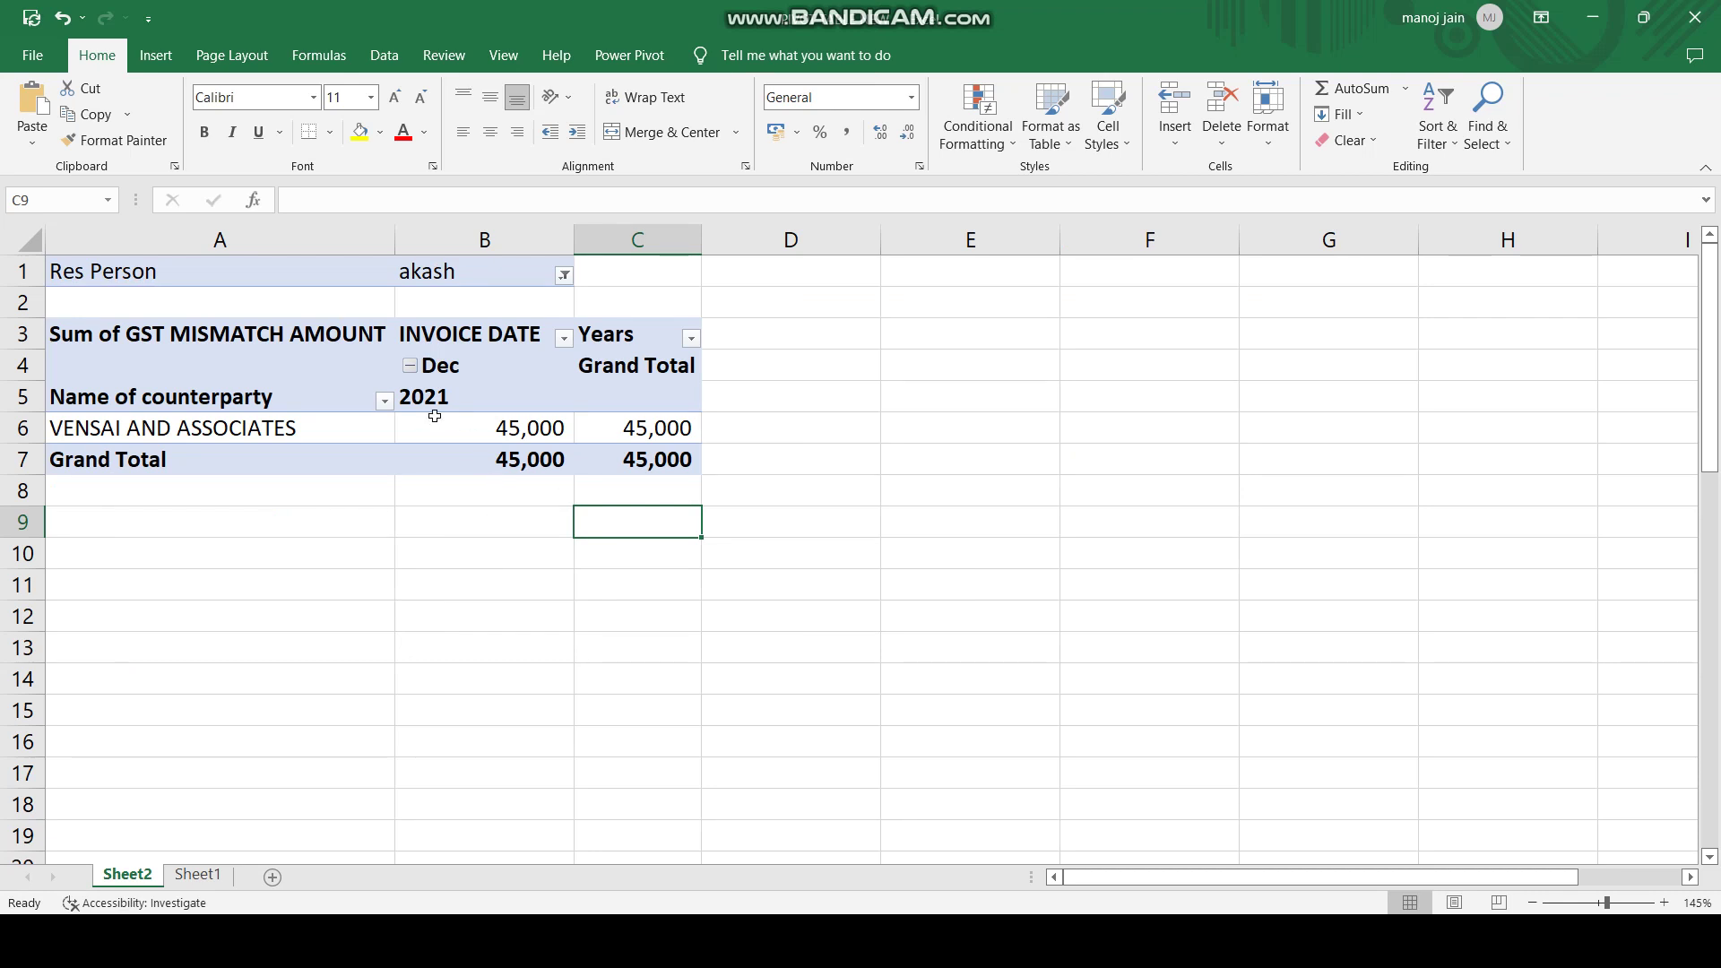
- Include the second listed person in the Res Person report filter as well
click(565, 276)
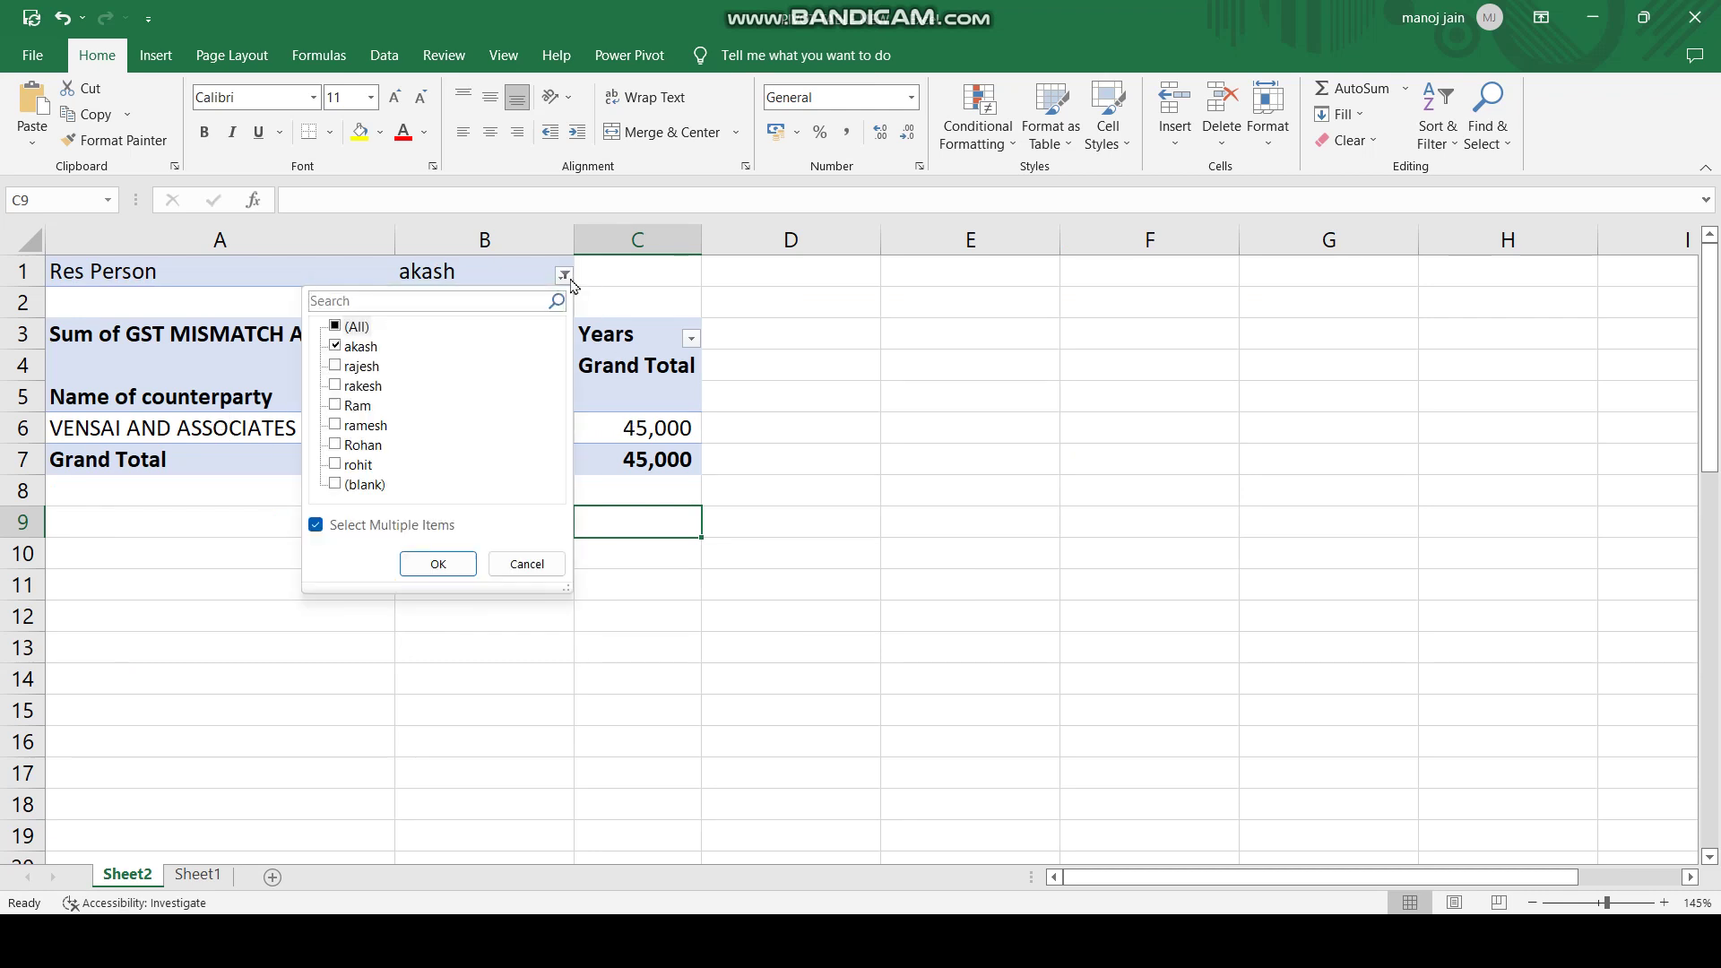
click(337, 367)
click(438, 564)
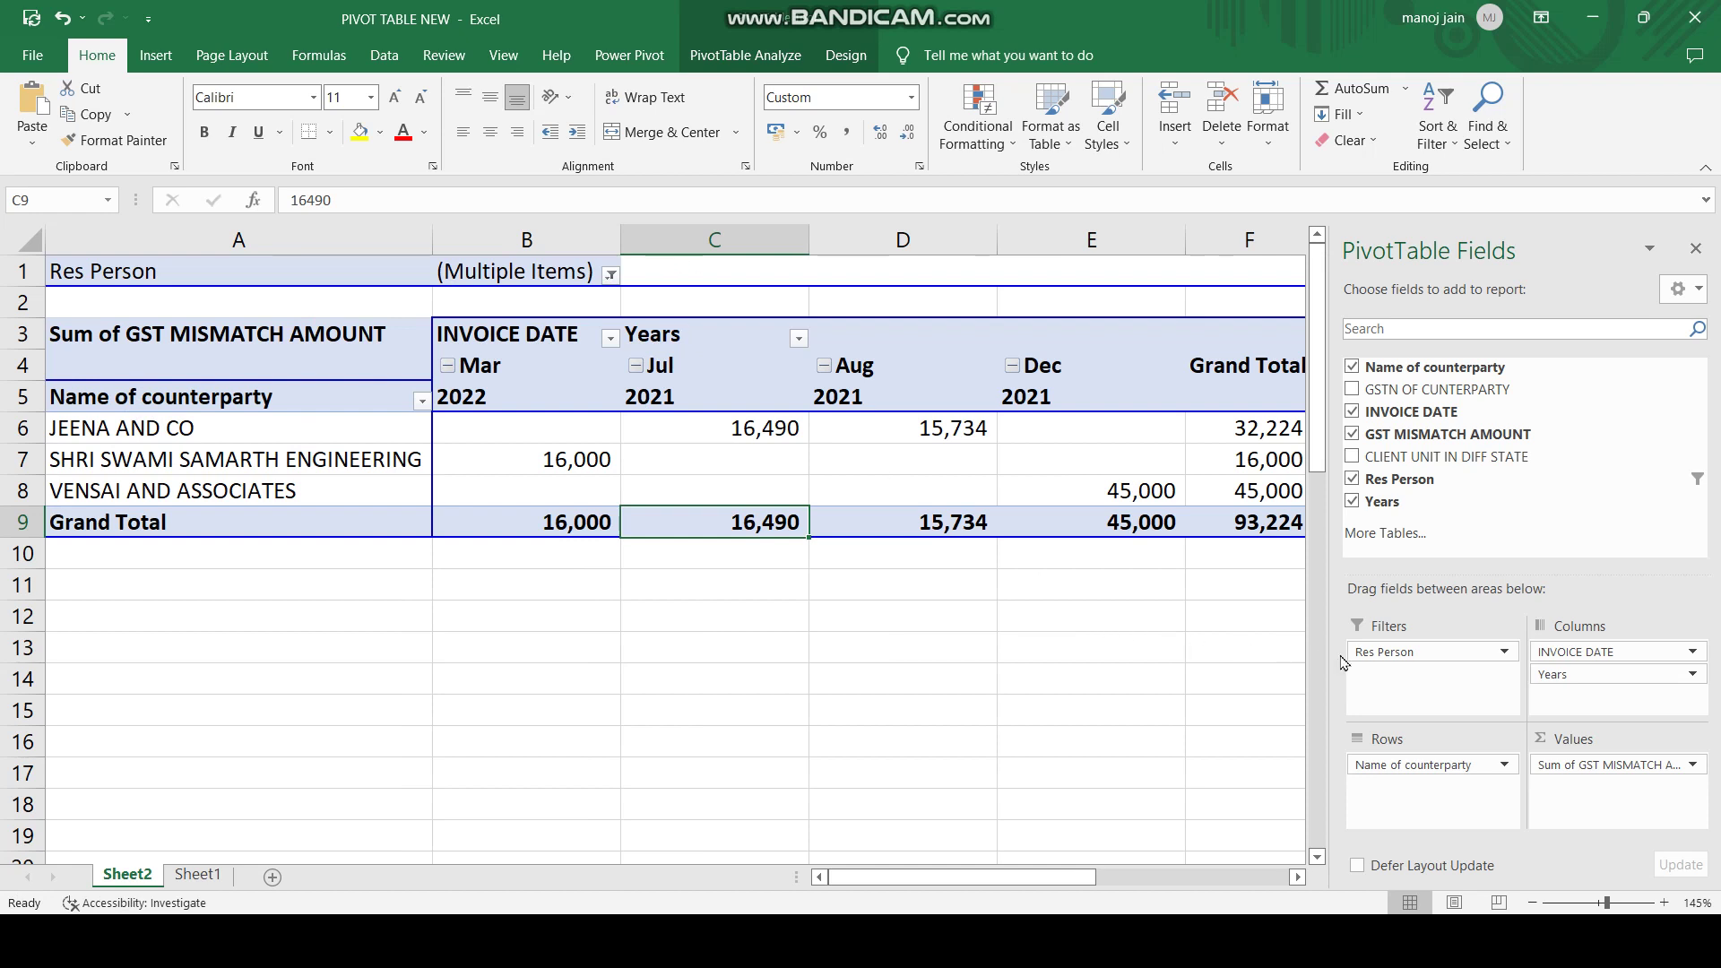
- Move Res Person from the report filter to the row fields and clear its filter to include all persons
drag(1416, 652, 1425, 794)
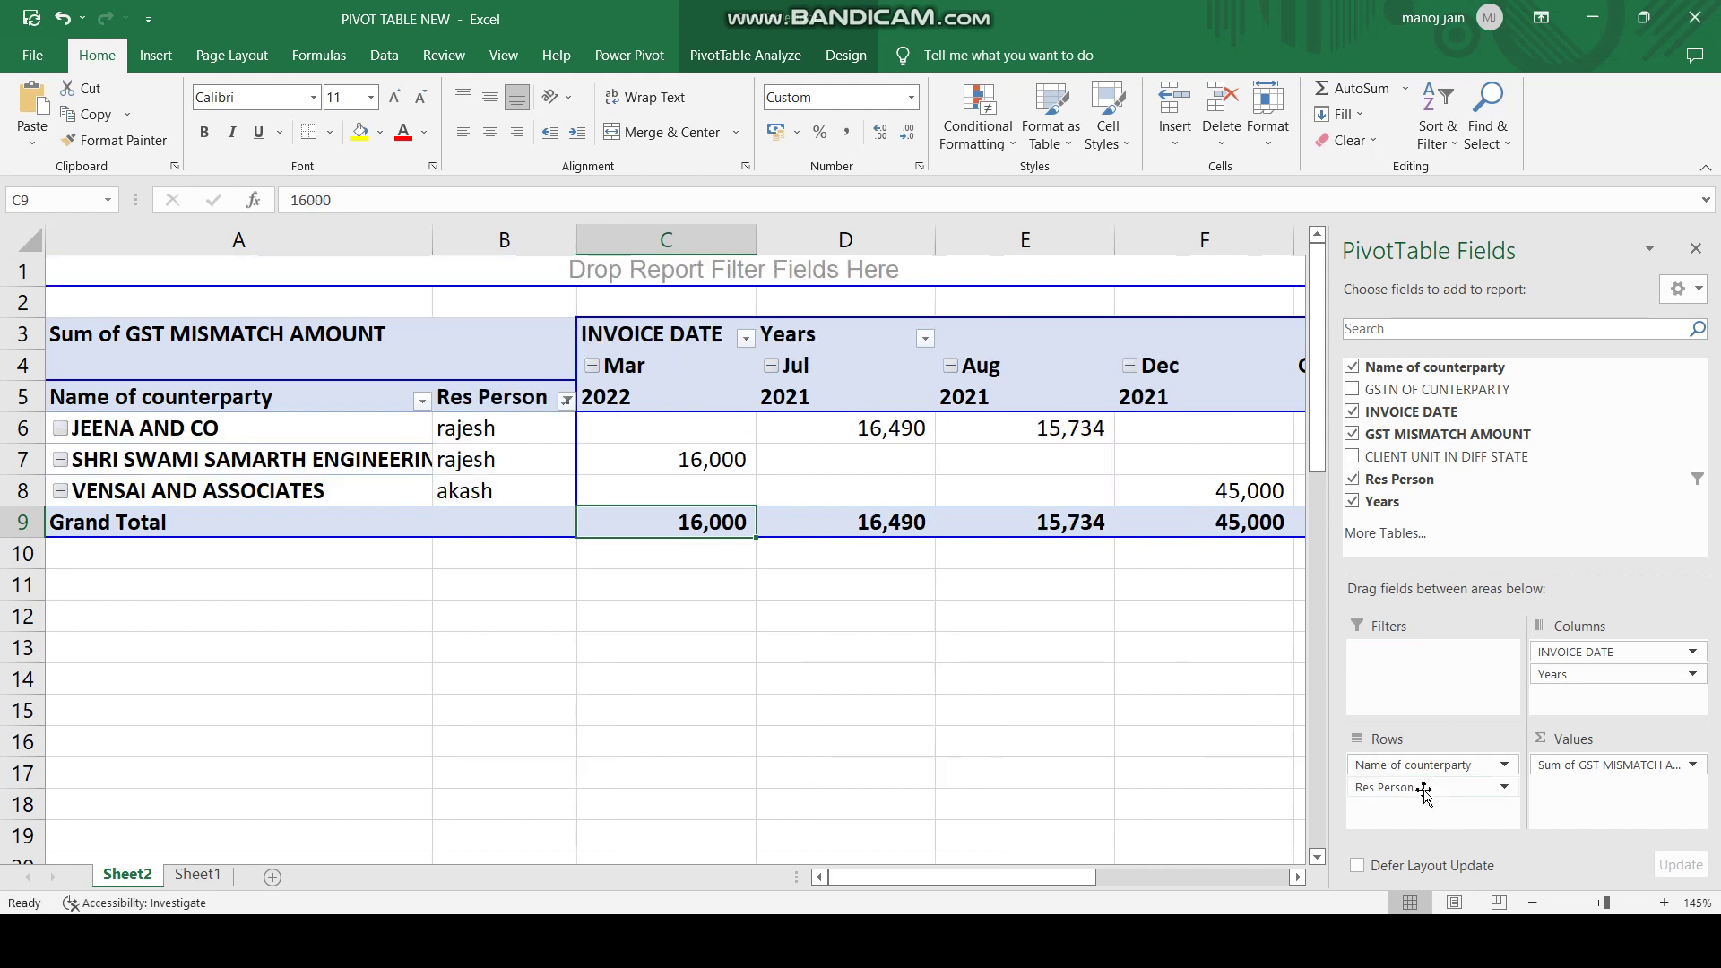
click(566, 400)
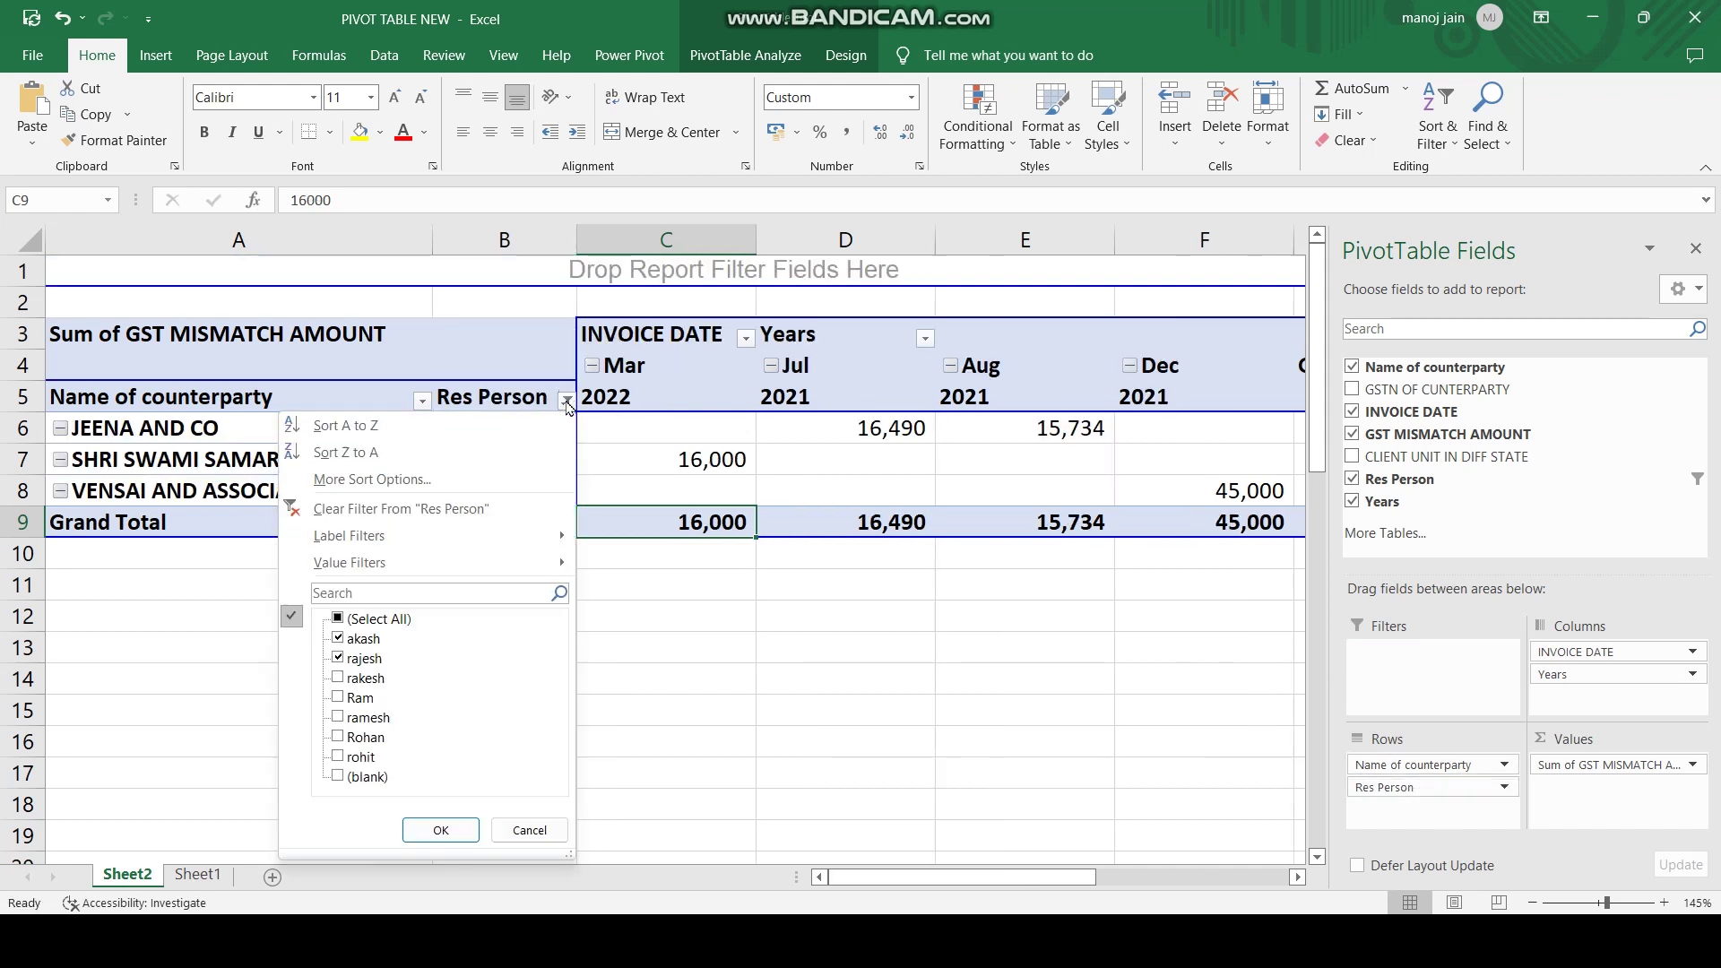
click(338, 619)
click(442, 830)
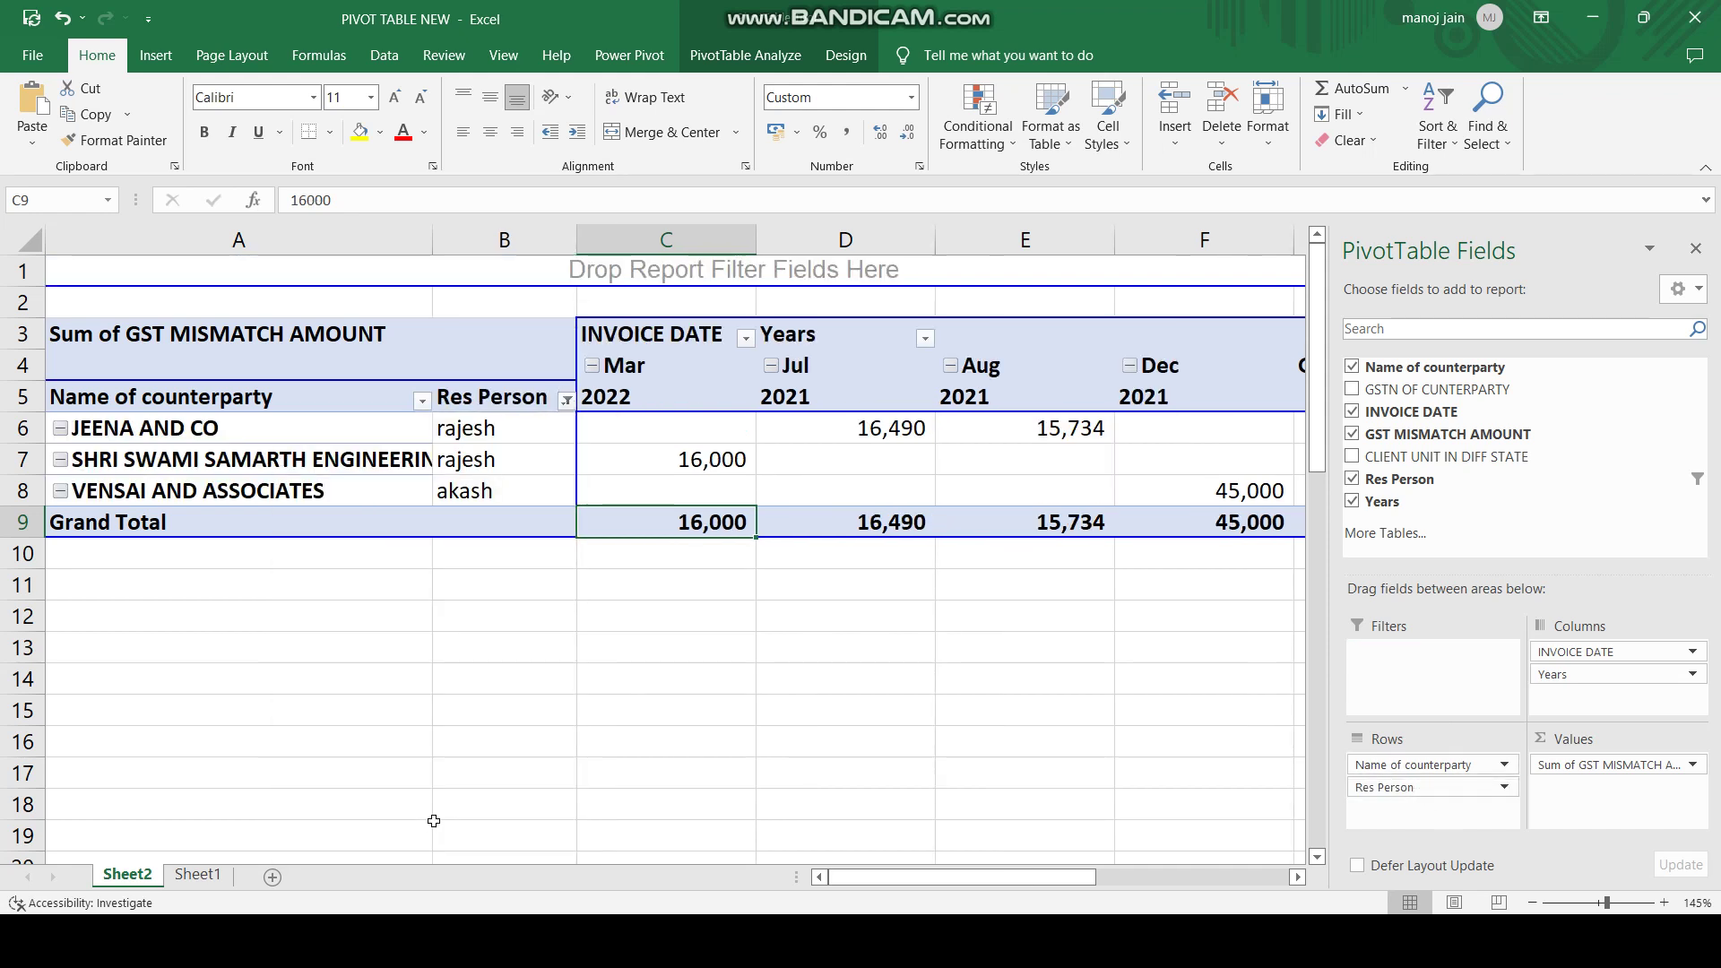
click(535, 432)
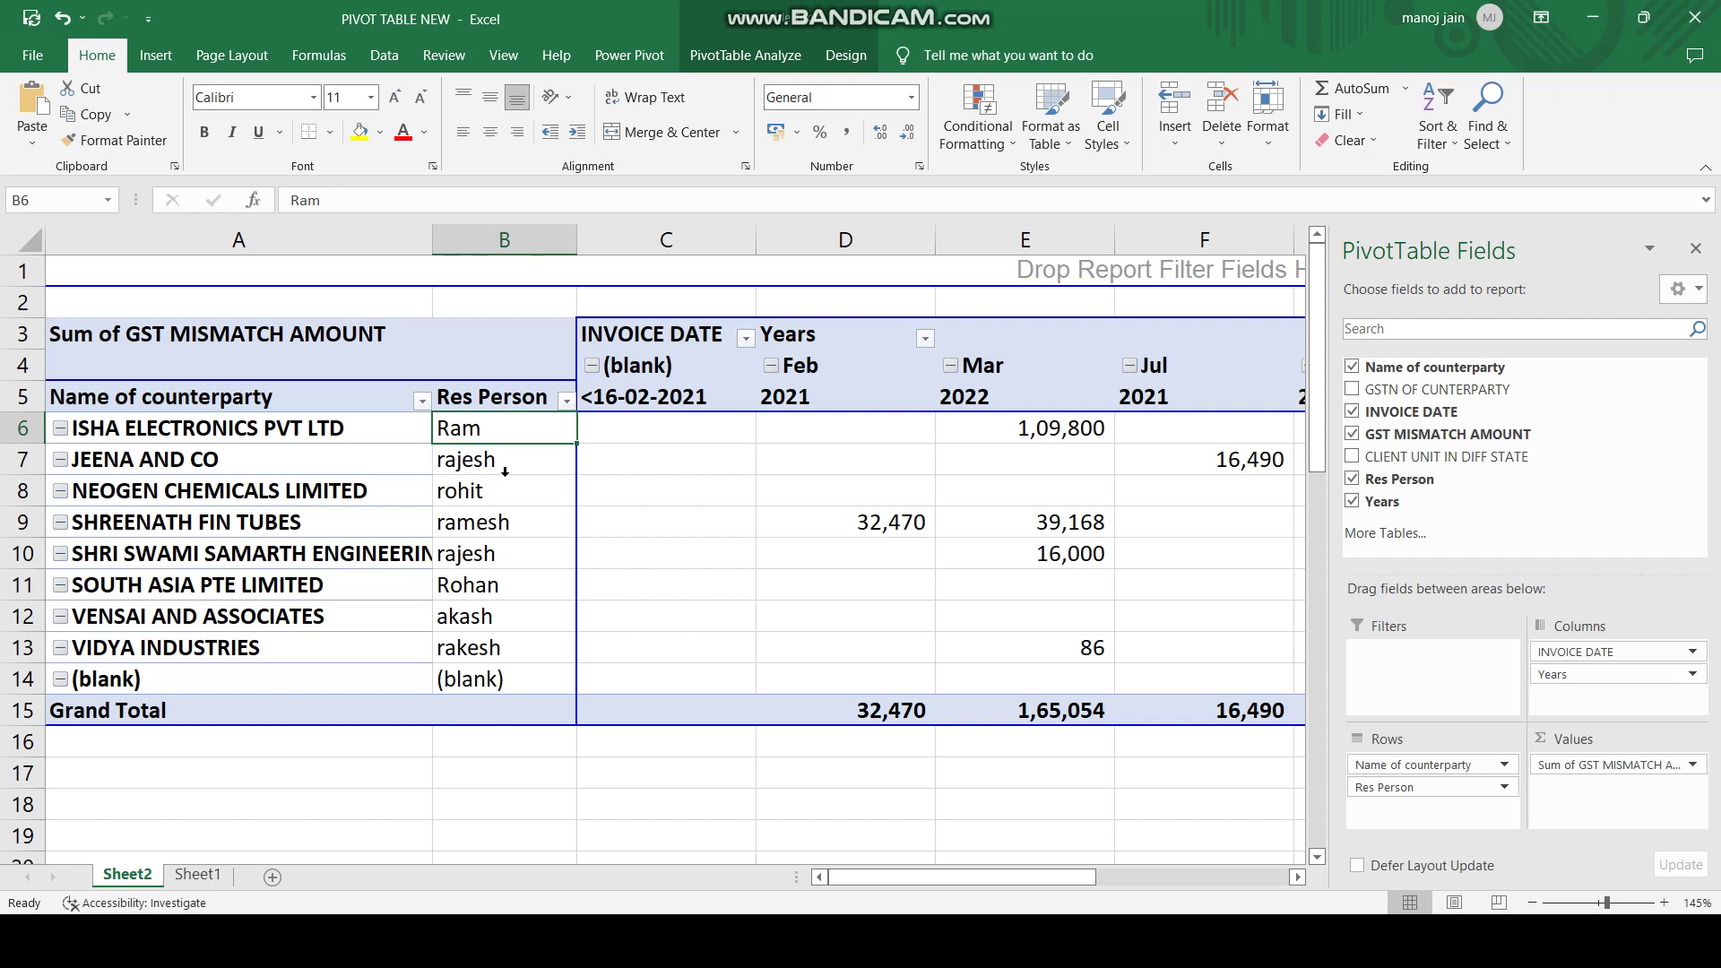
- Move INVOICE DATE and Years from the column fields to the row fields, after Res Person
mouse_move(791, 492)
drag(1600, 652, 1444, 826)
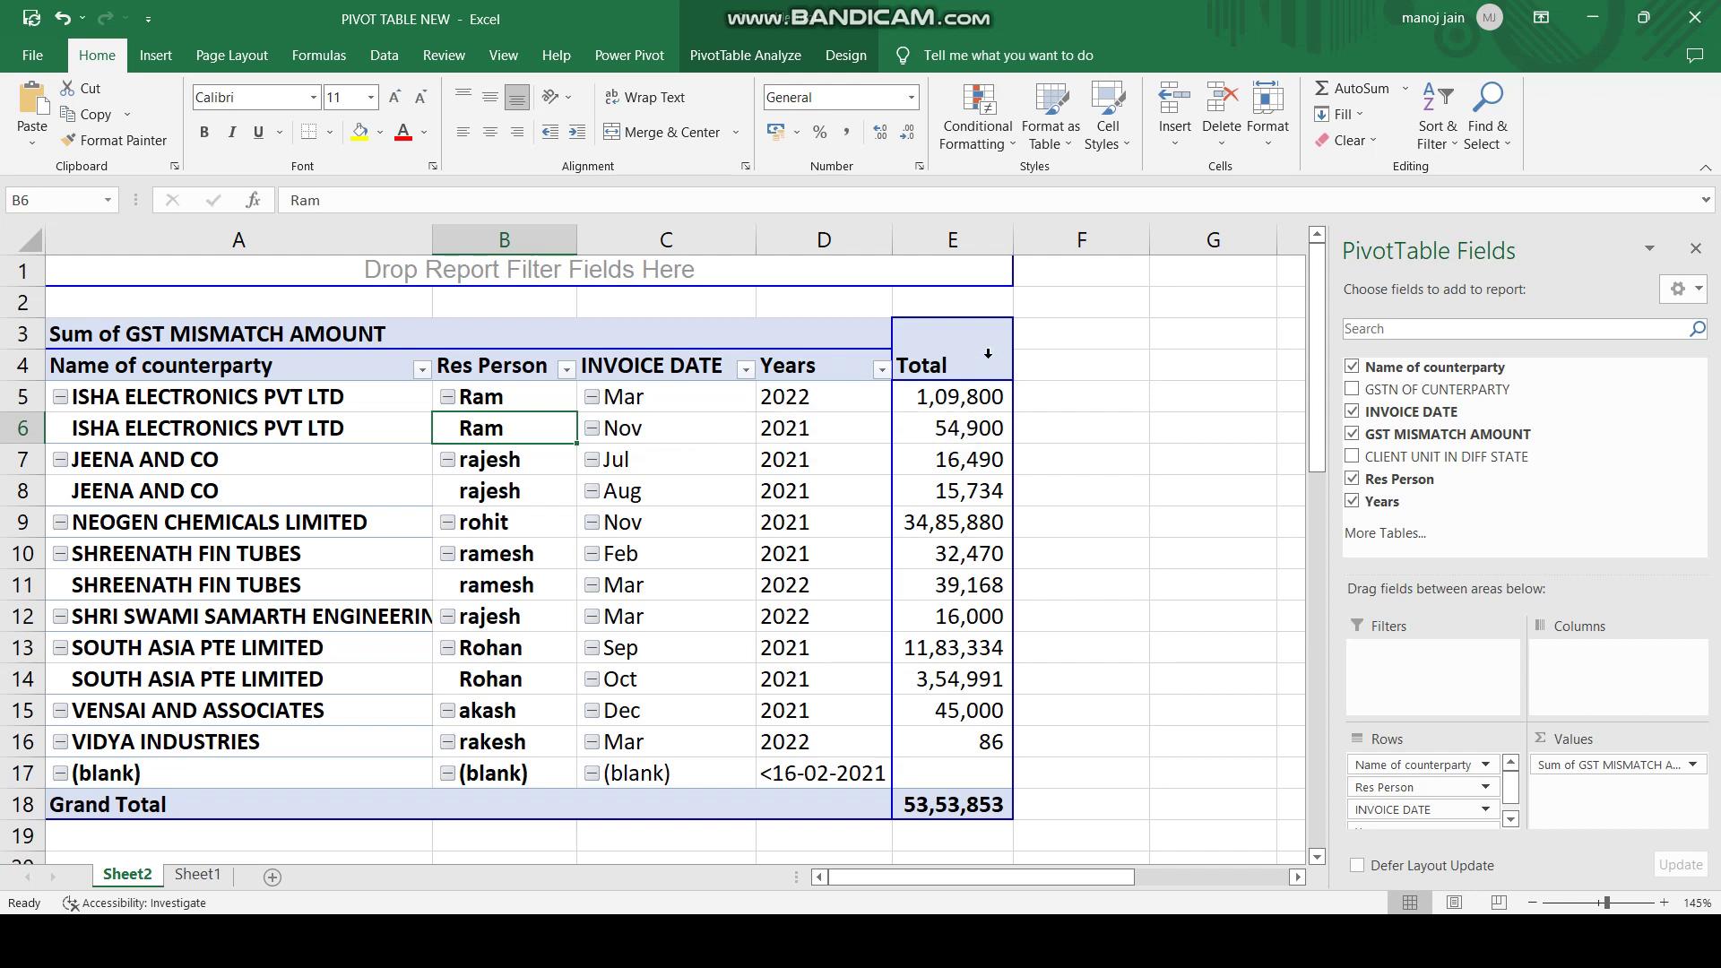
click(1121, 403)
- Copy the whole PivotTable in columns A to E and paste it at cell G1
drag(238, 271, 969, 847)
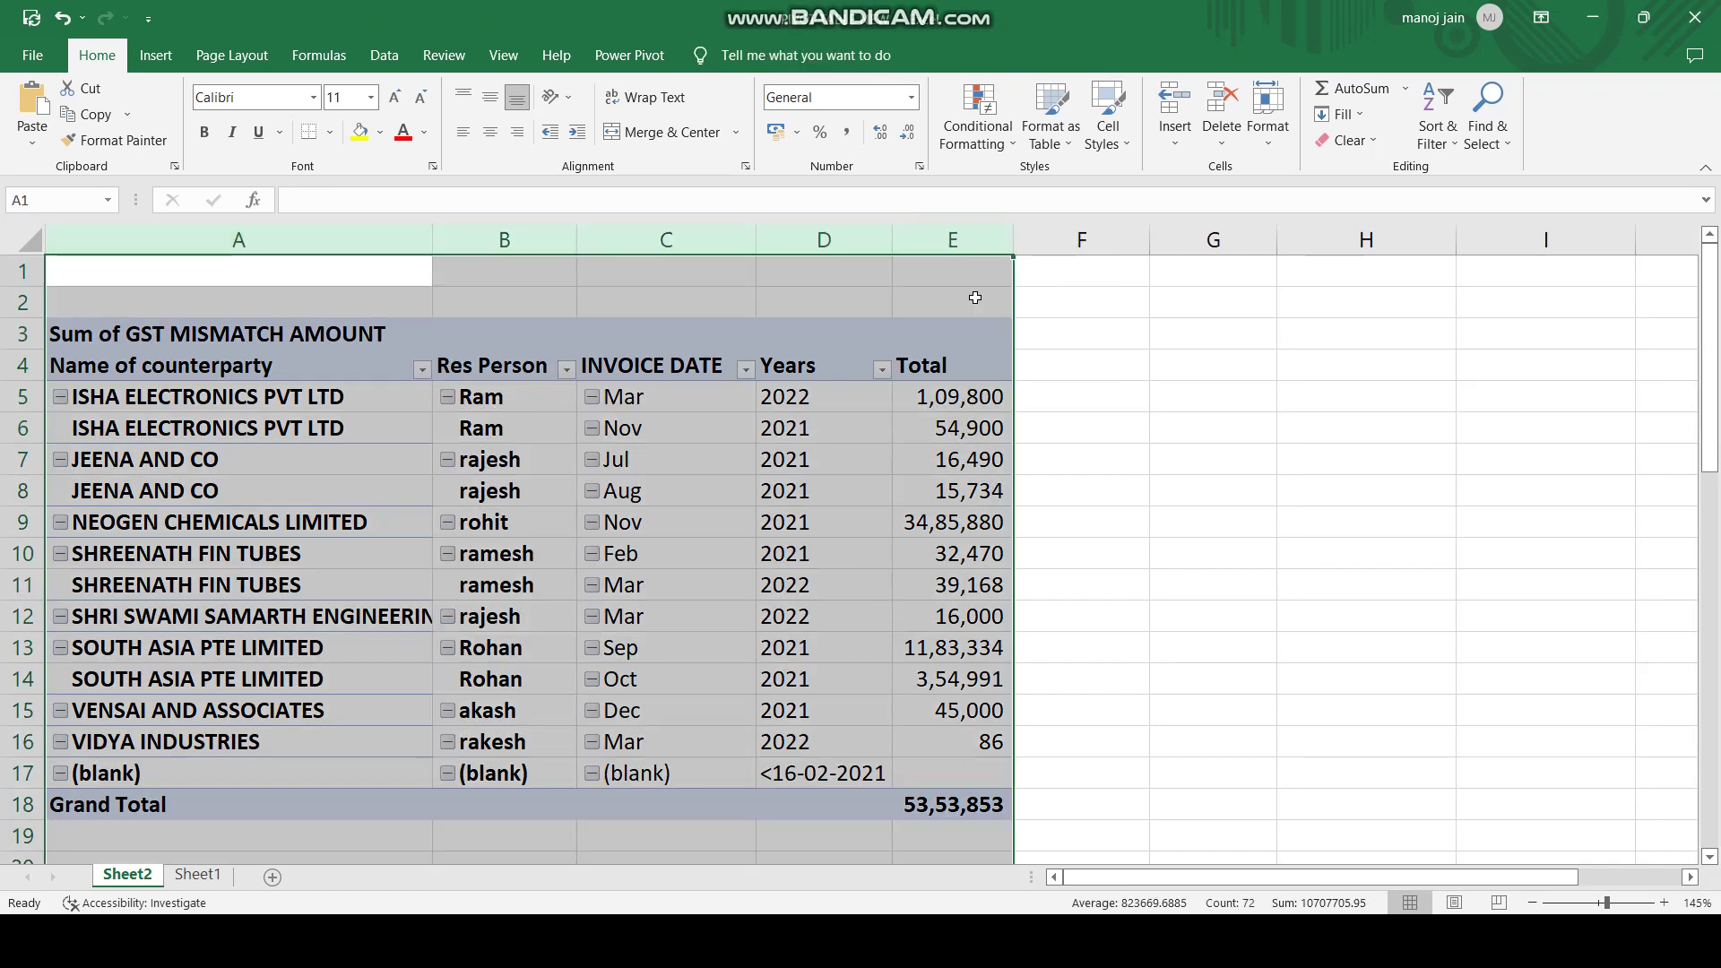
key(ctrl+c)
click(1170, 274)
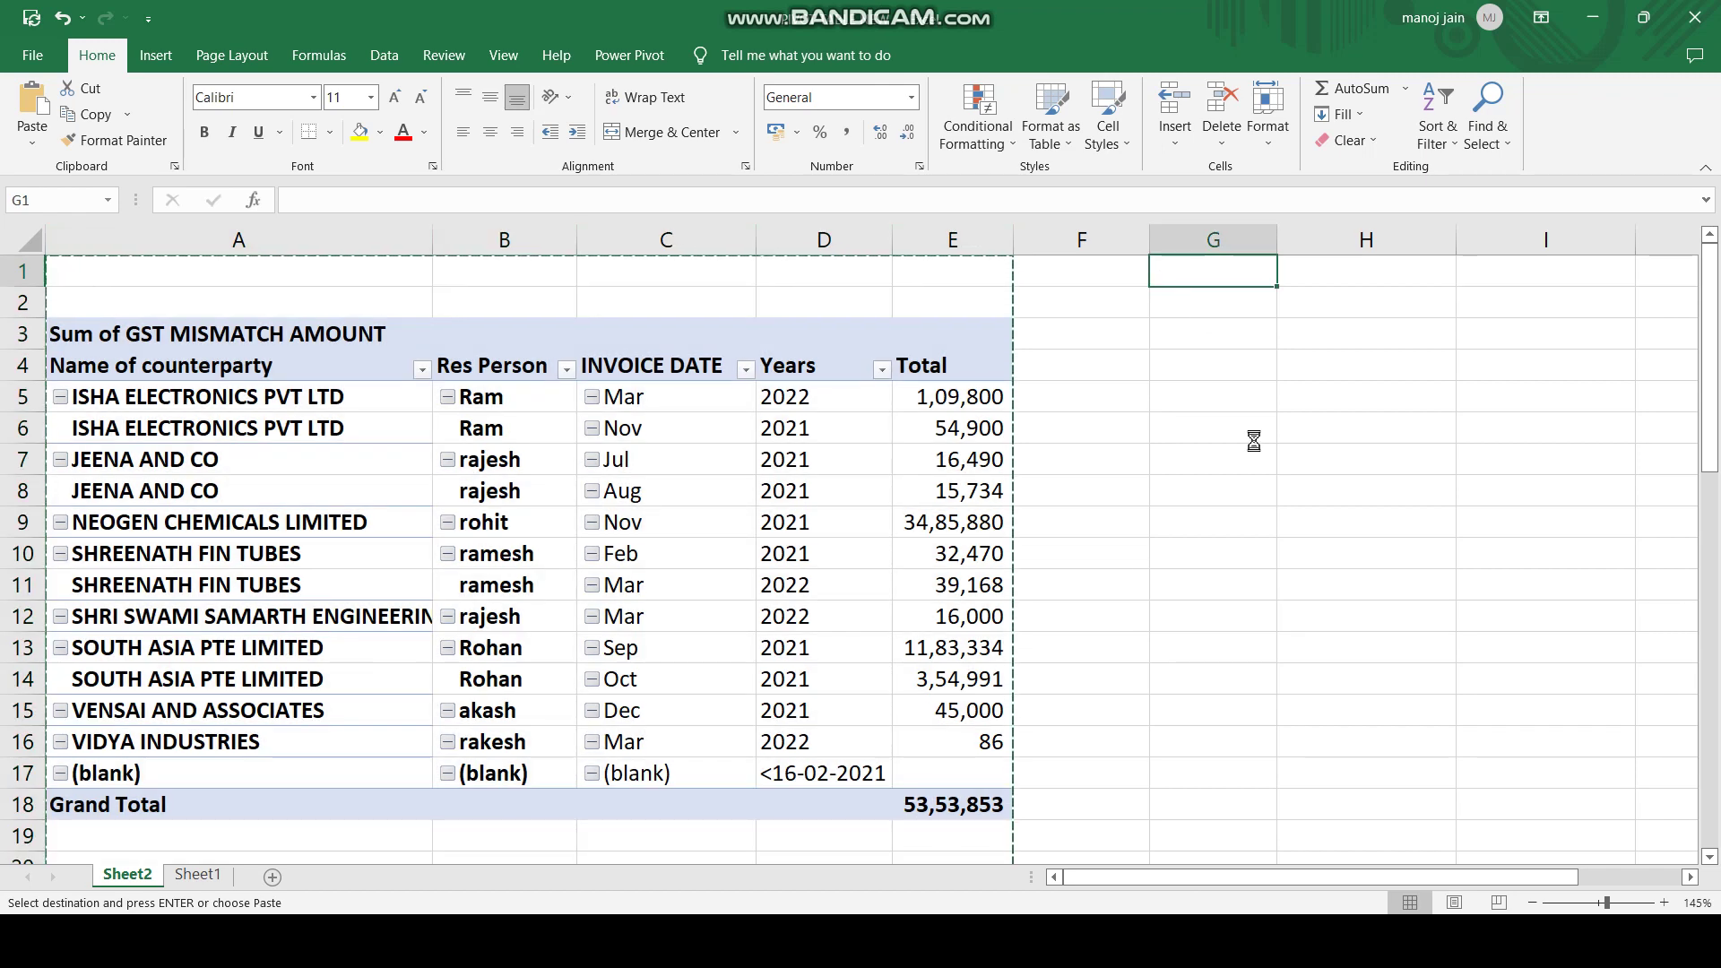
key(ctrl+v)
- In the copied PivotTable, replace Years, Res Person, INVOICE DATE and Name of counterparty with CLIENT UNIT IN DIFF STATE as the only row field
drag(1199, 882, 1246, 886)
click(815, 441)
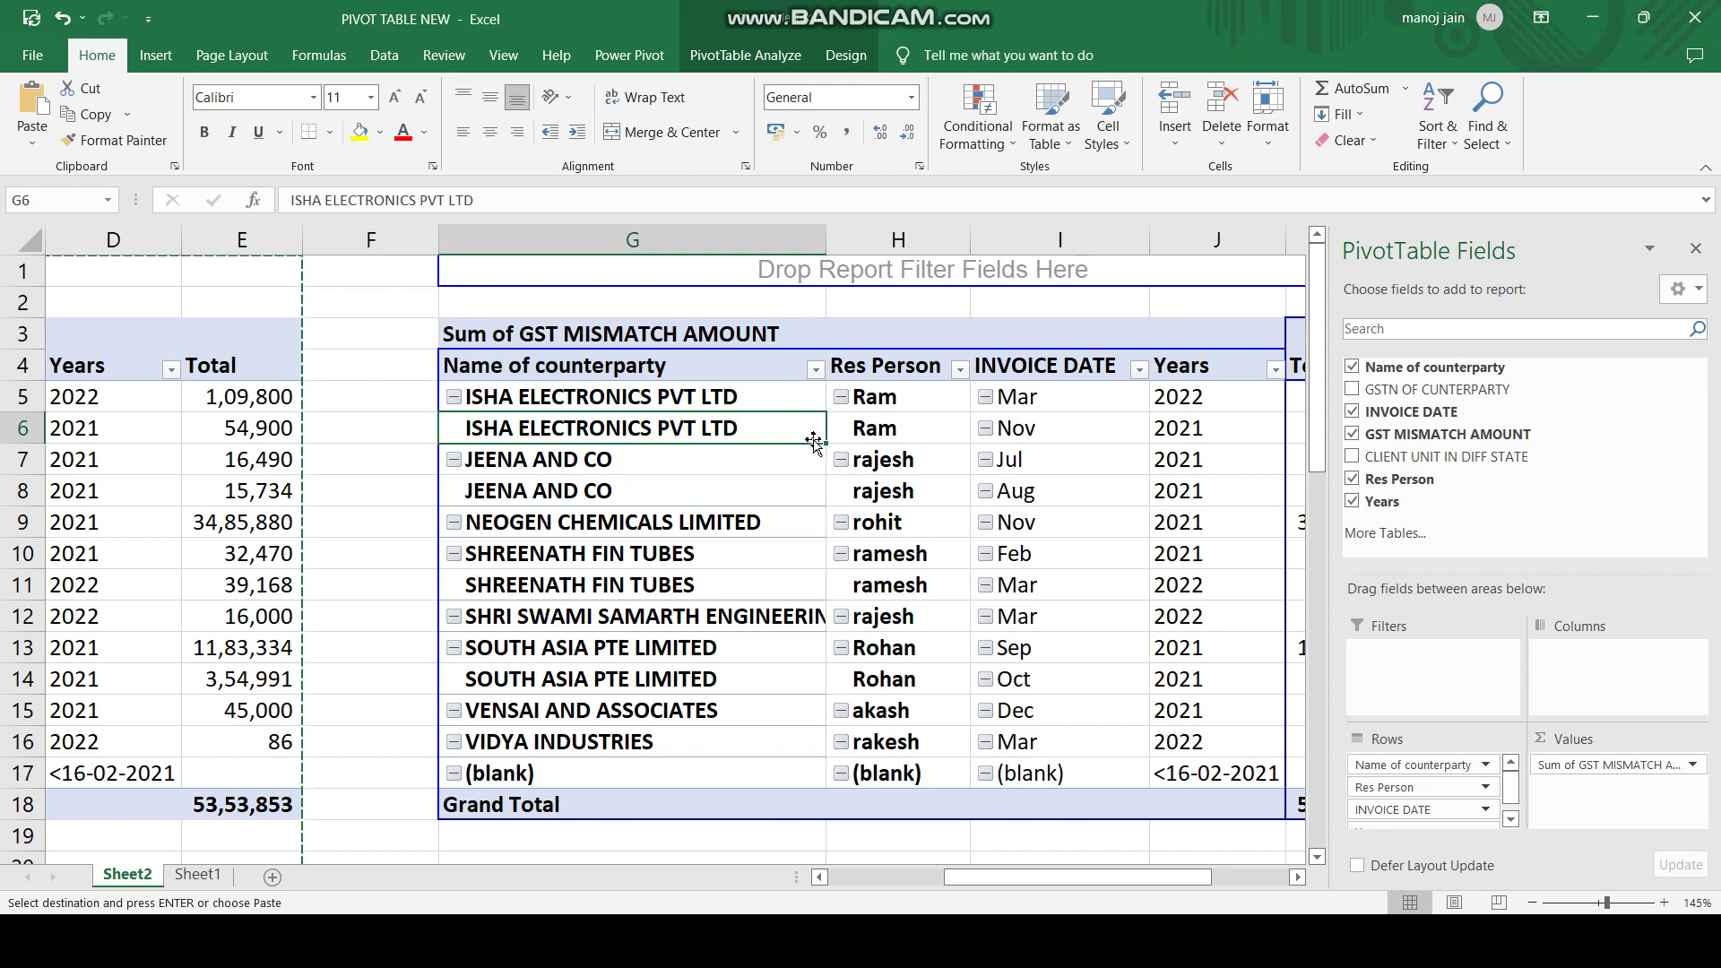
click(1353, 503)
click(1353, 479)
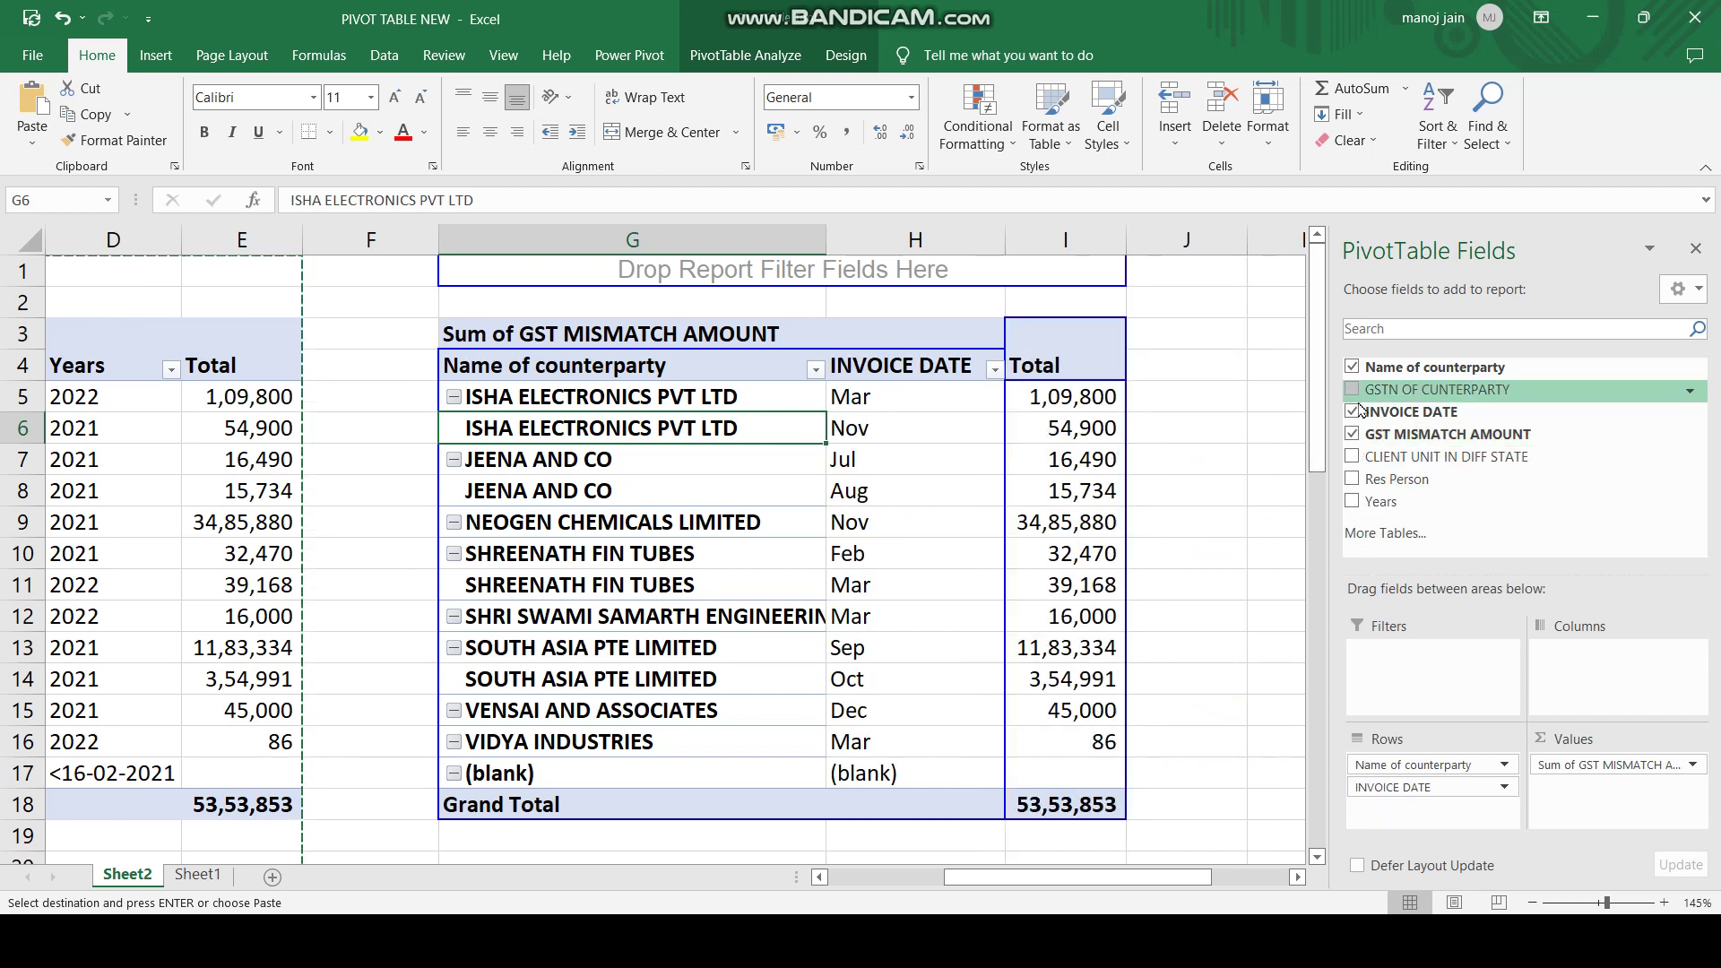
click(1353, 412)
click(1353, 367)
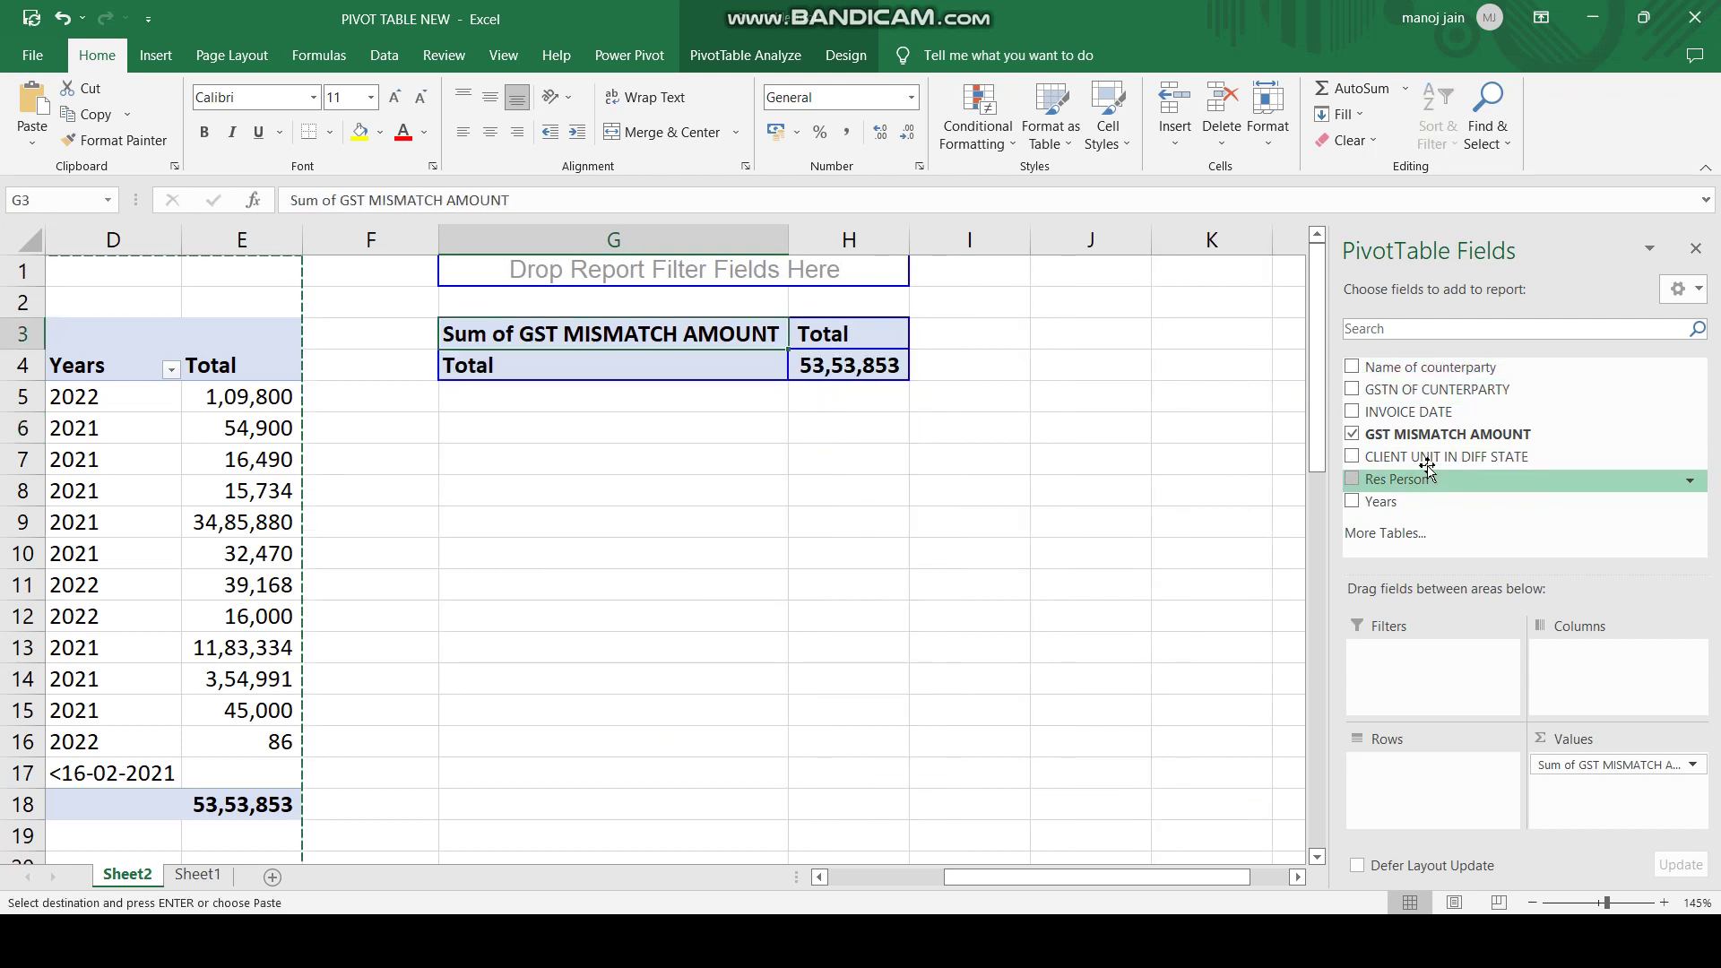
drag(1428, 460, 1358, 775)
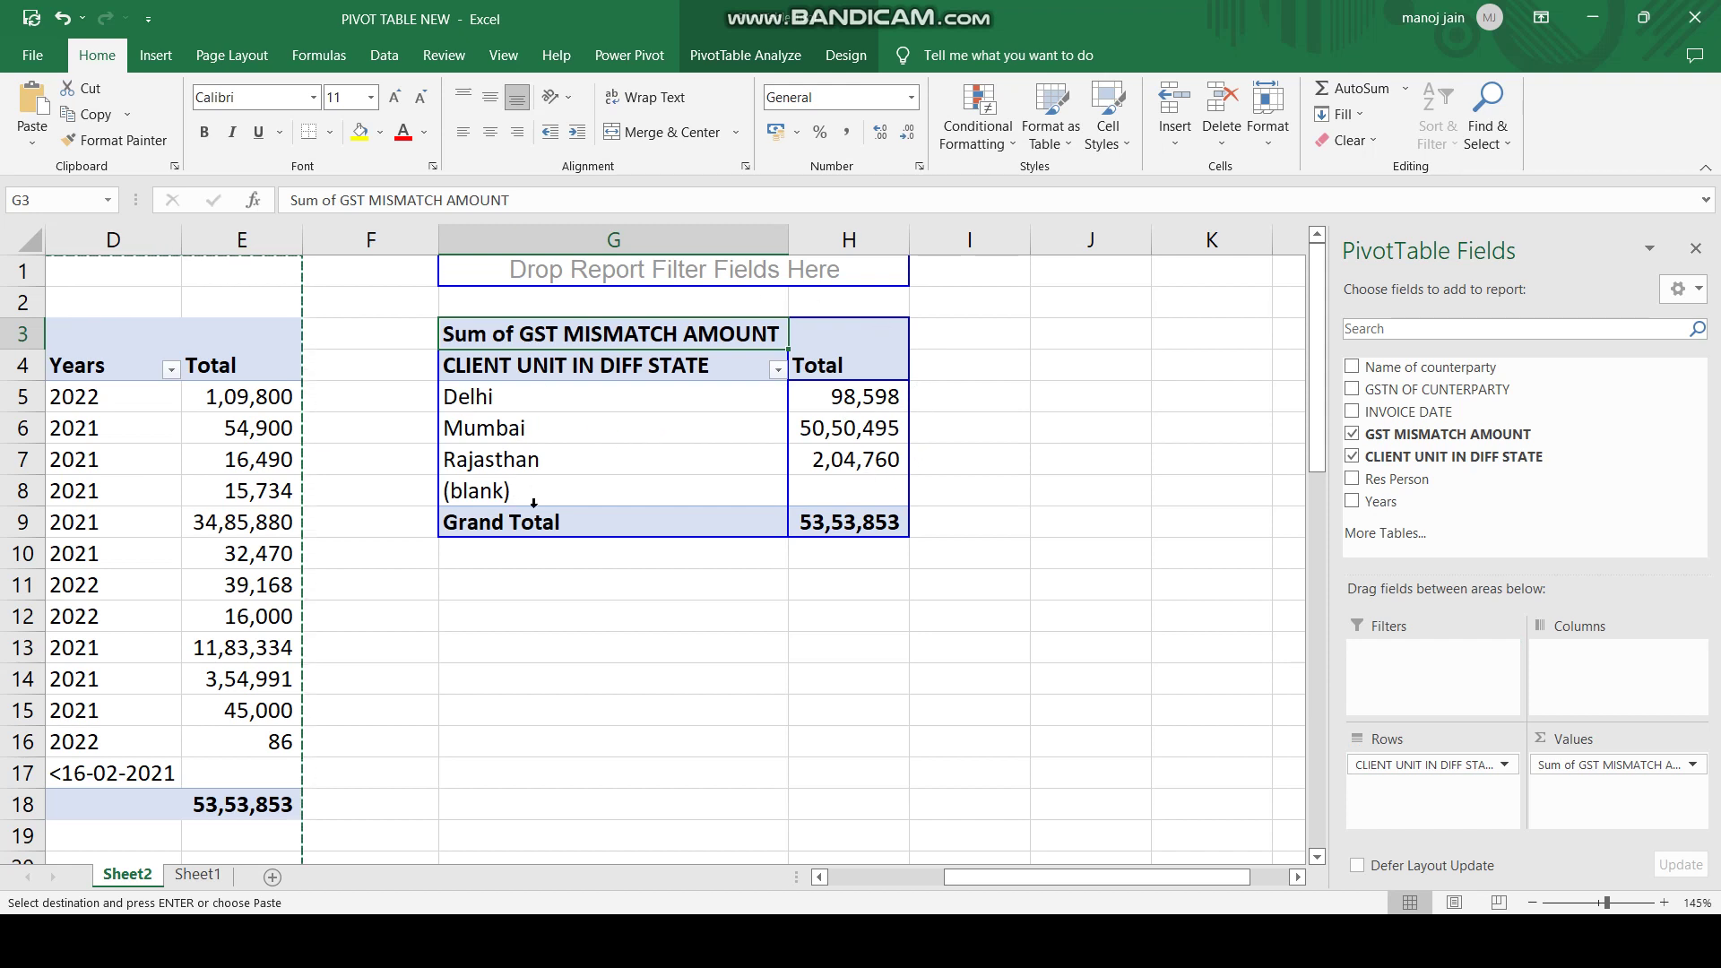
- Add CLIENT UNIT IN DIFF STATE as a report filter to the original PivotTable in columns A to E
drag(1125, 878, 950, 887)
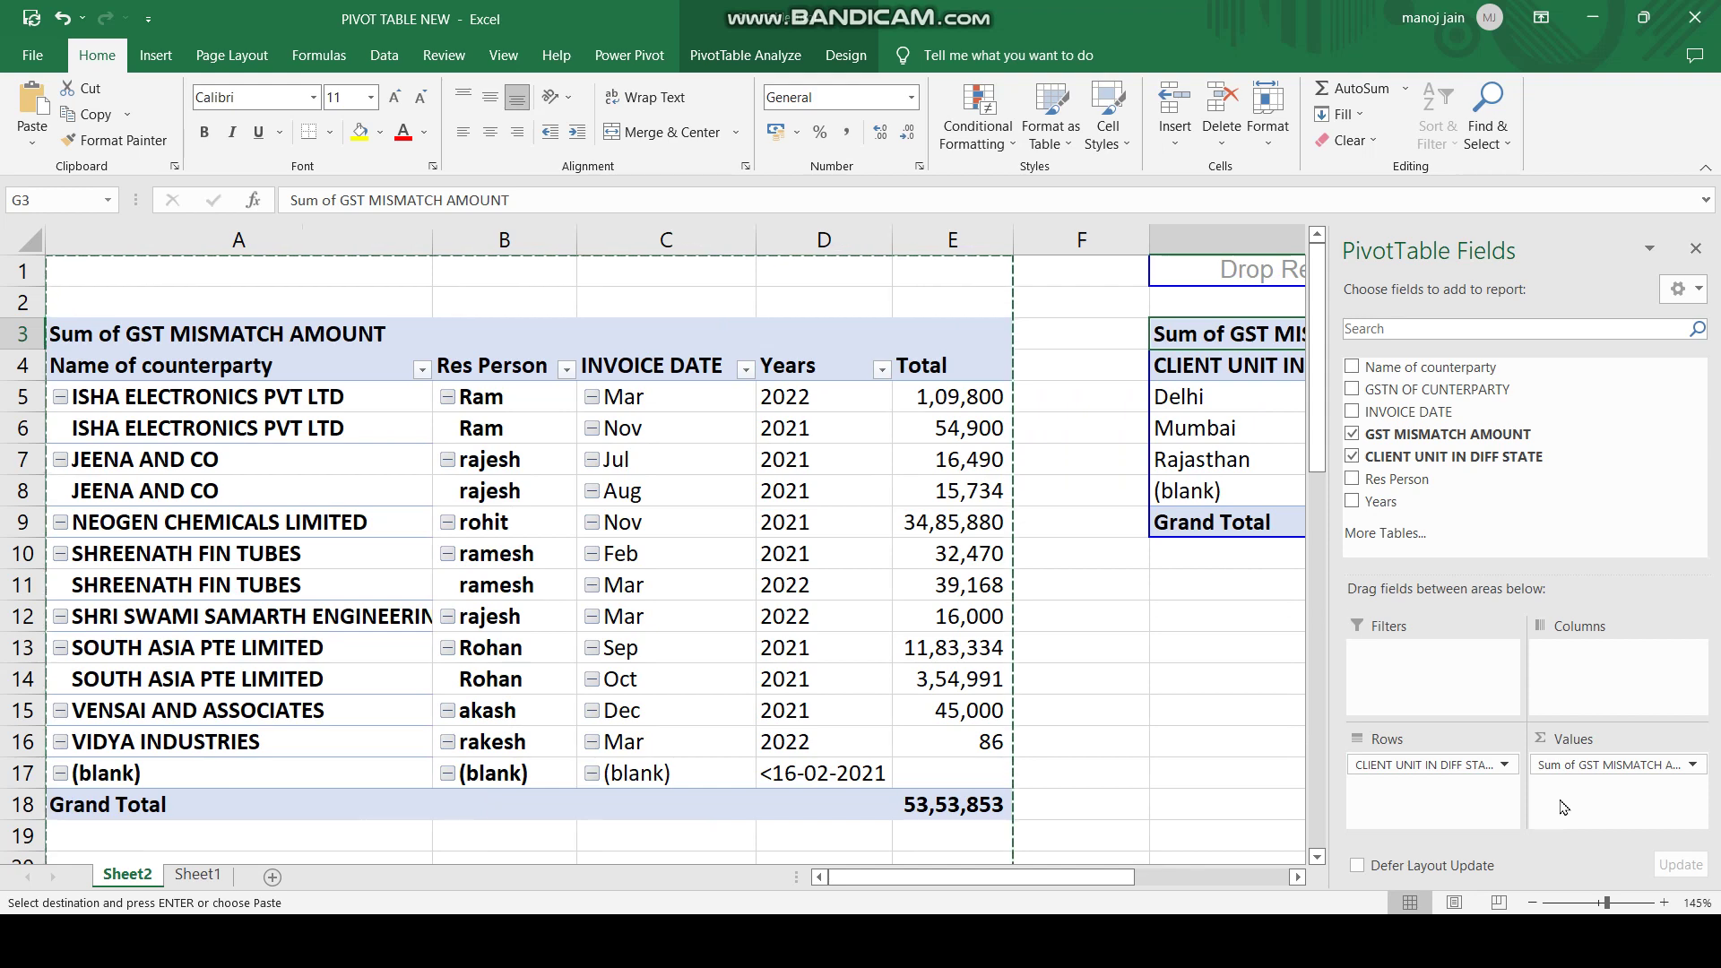
click(591, 491)
click(756, 530)
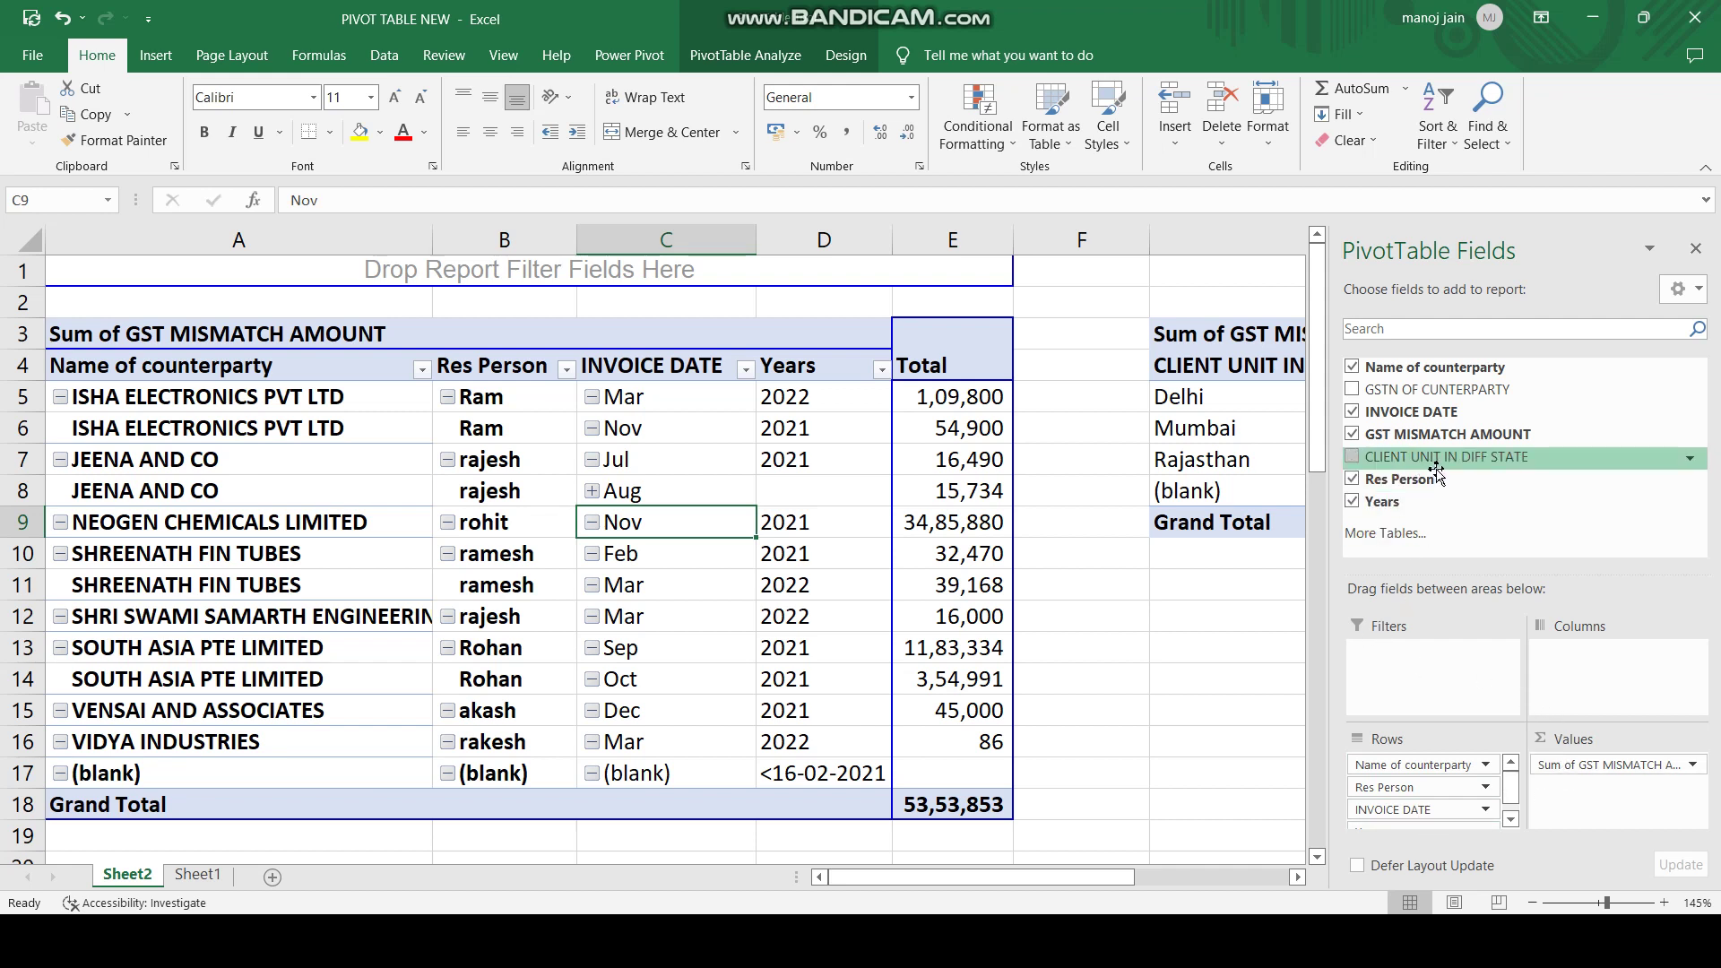
drag(1437, 469, 1437, 650)
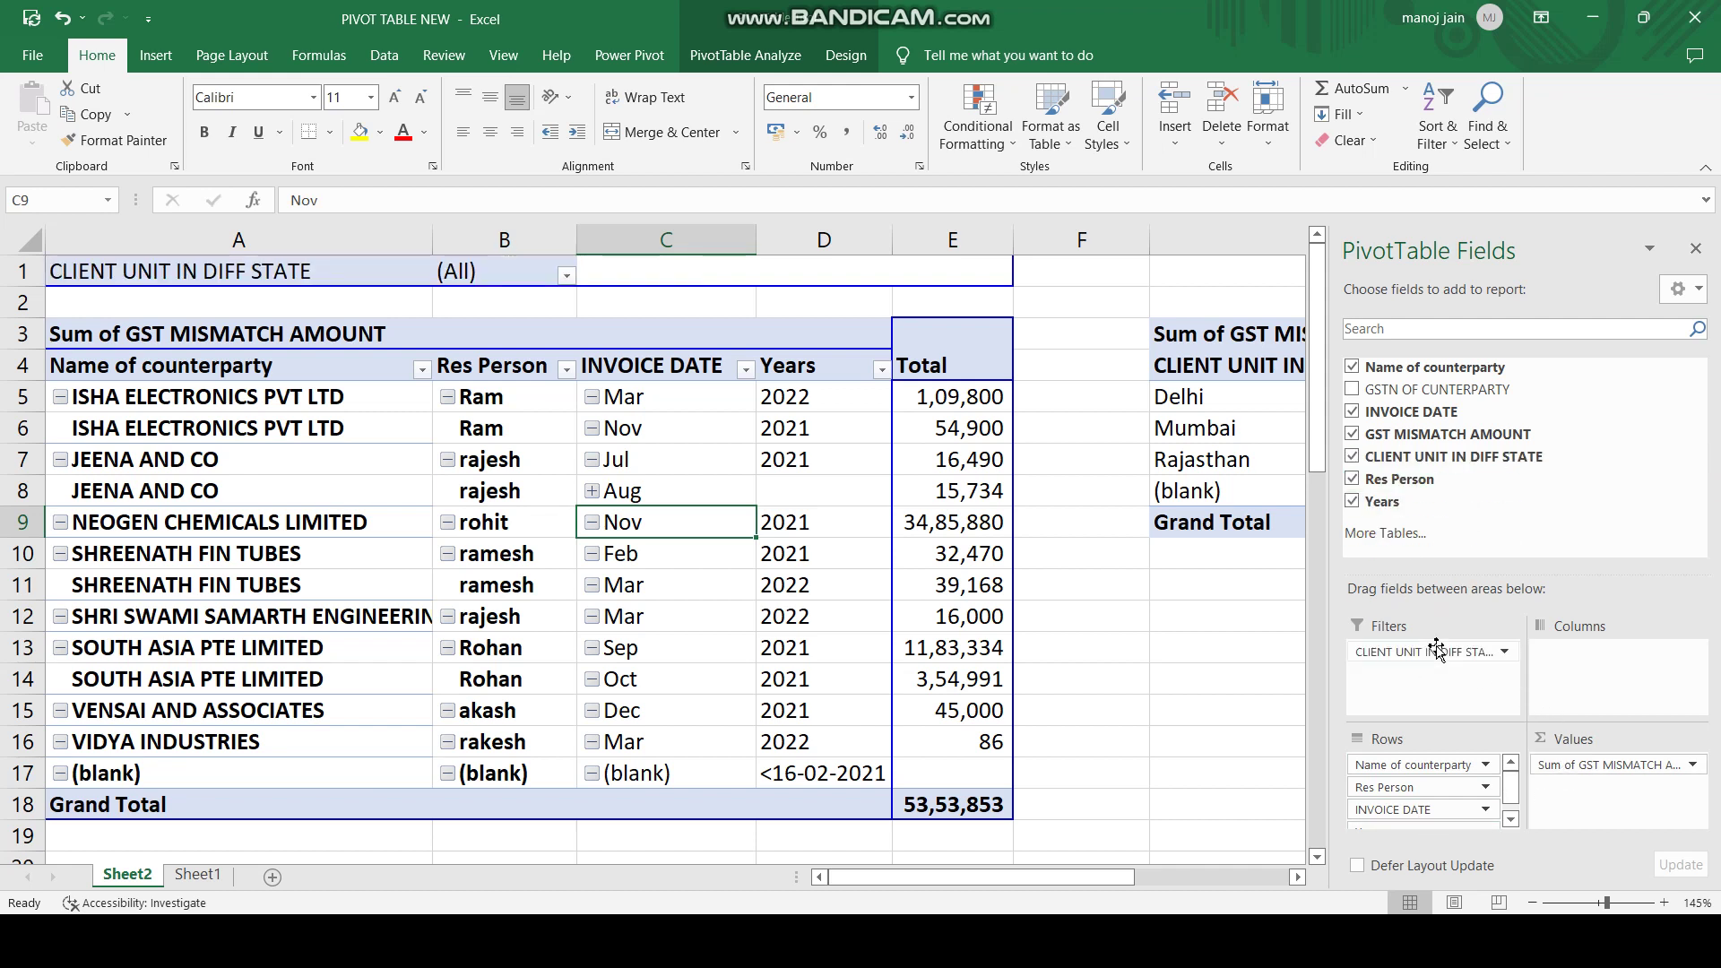
- Insert a slicer for the Res Person field on the original PivotTable
click(257, 279)
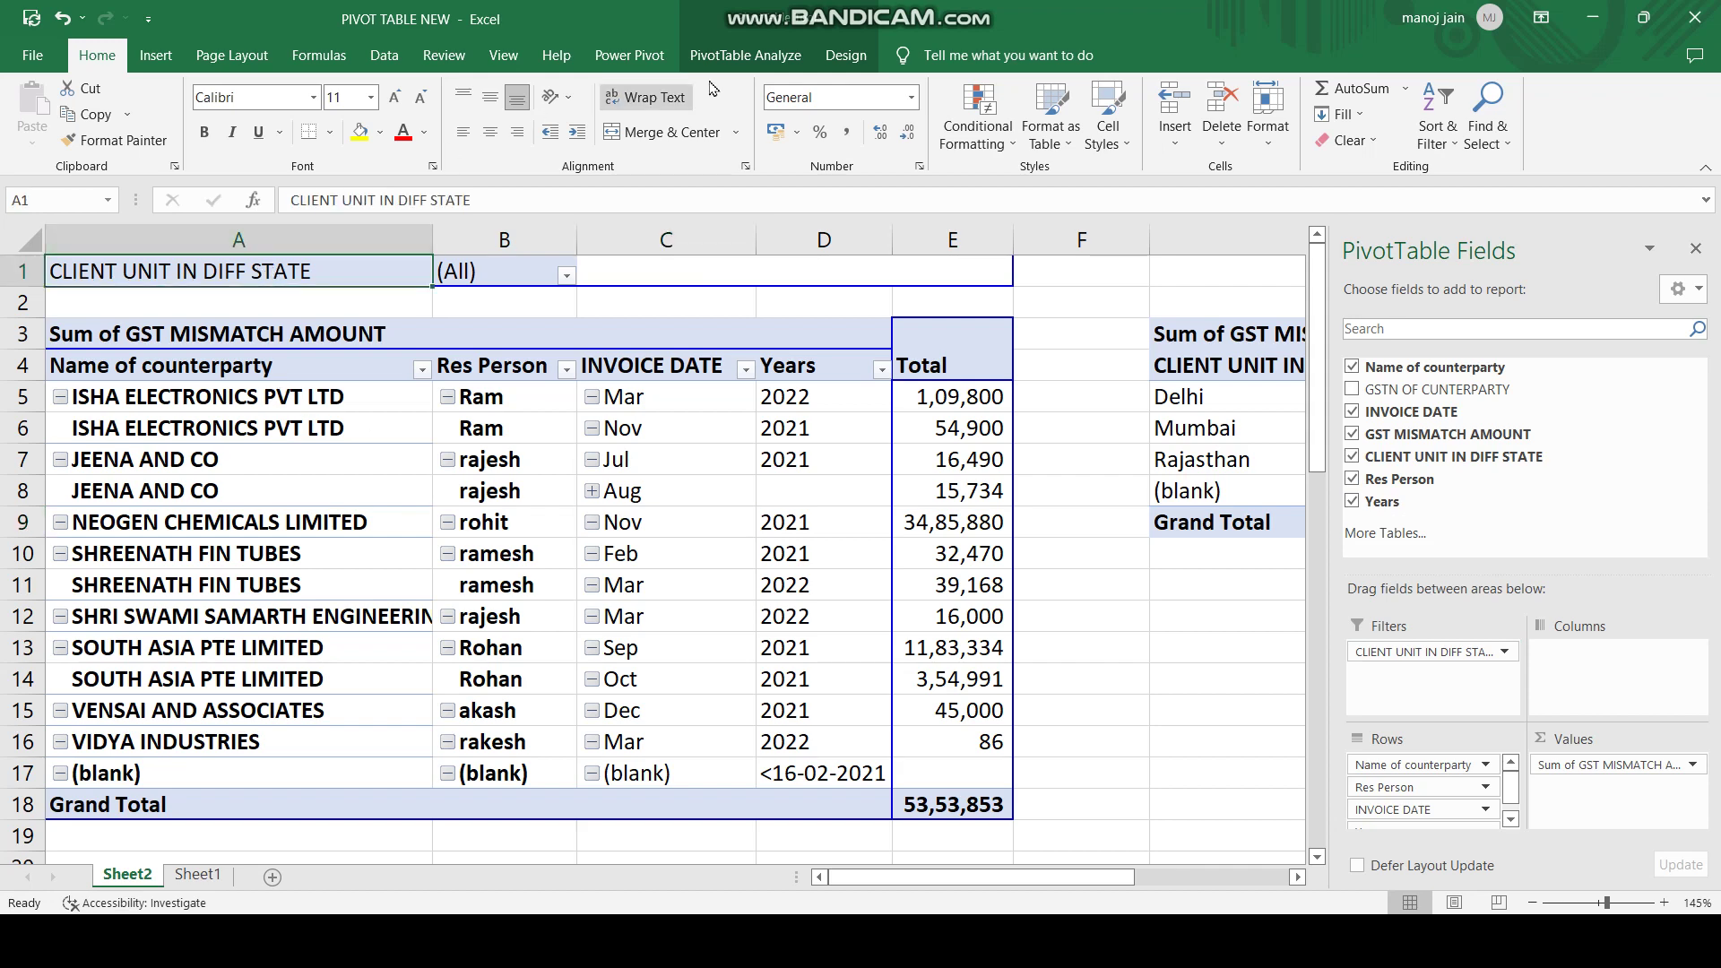
click(836, 55)
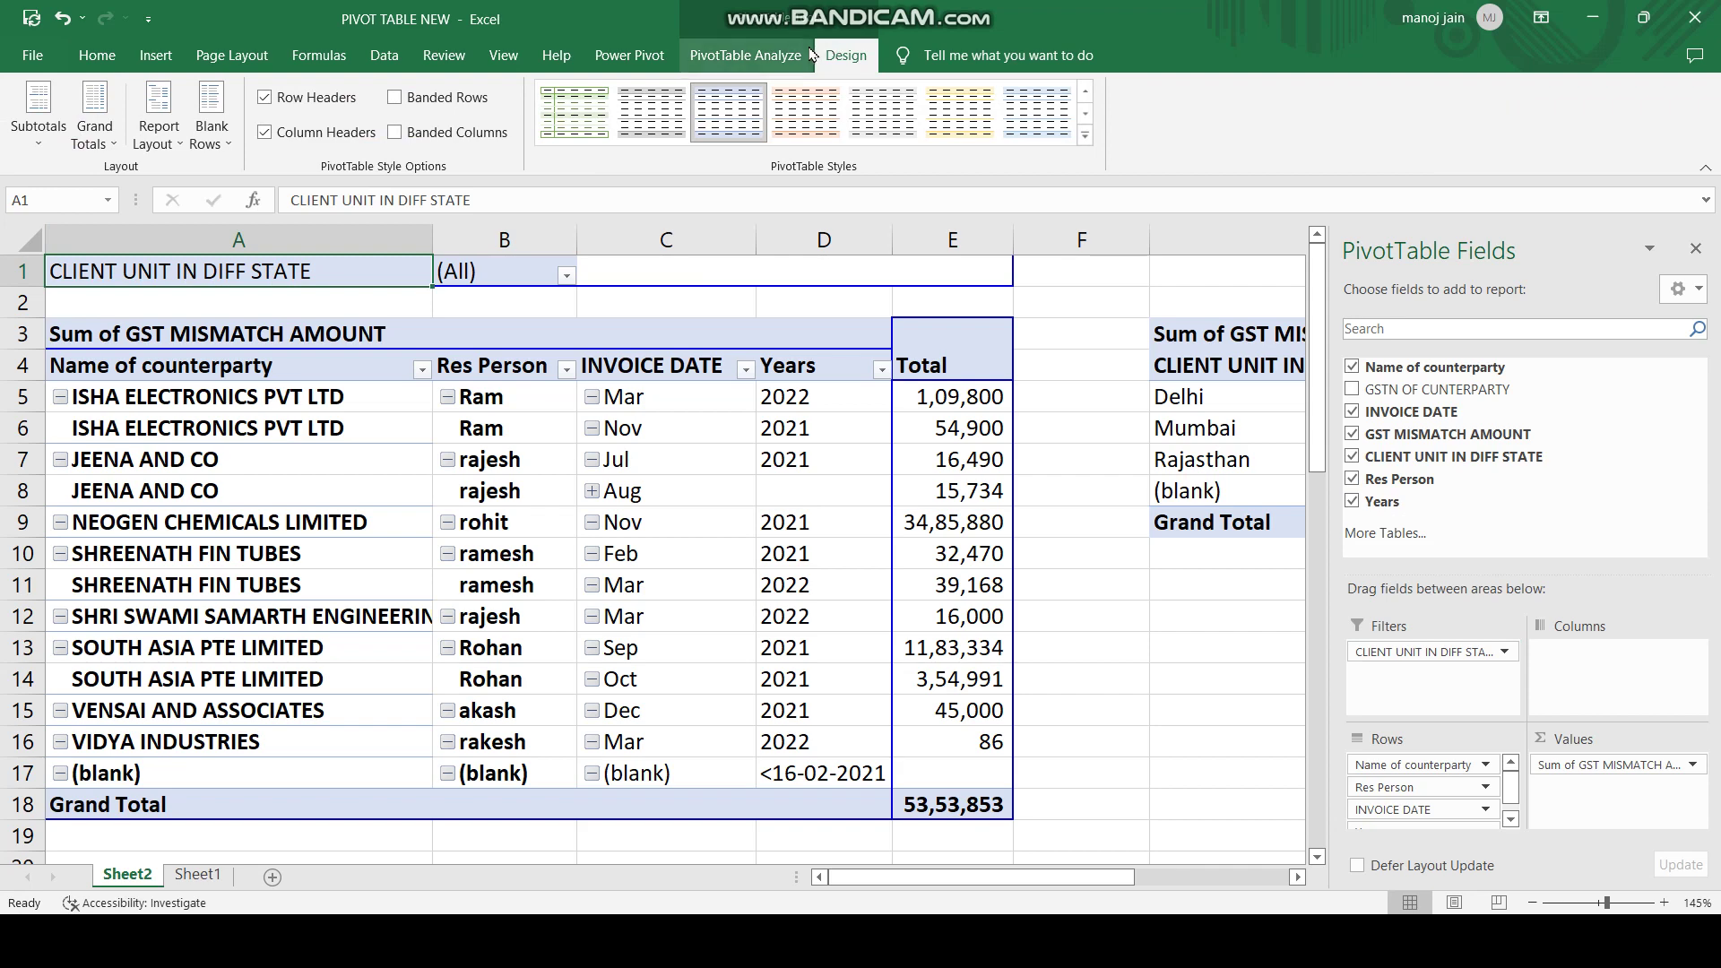
click(800, 57)
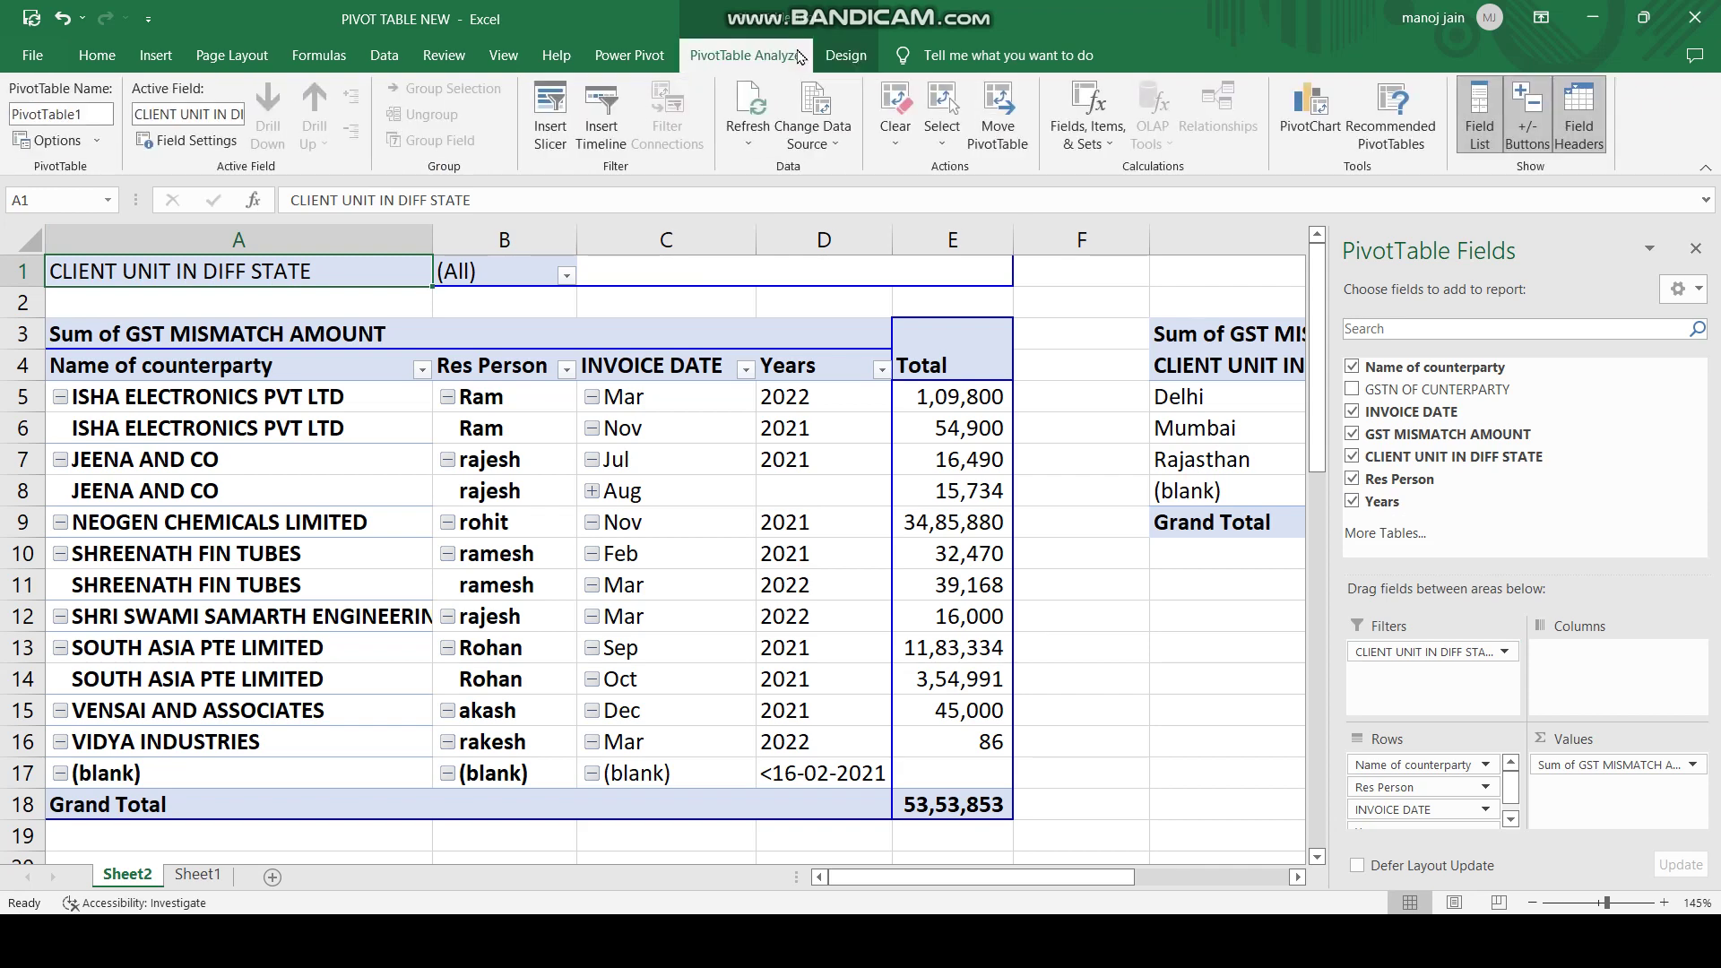
click(547, 126)
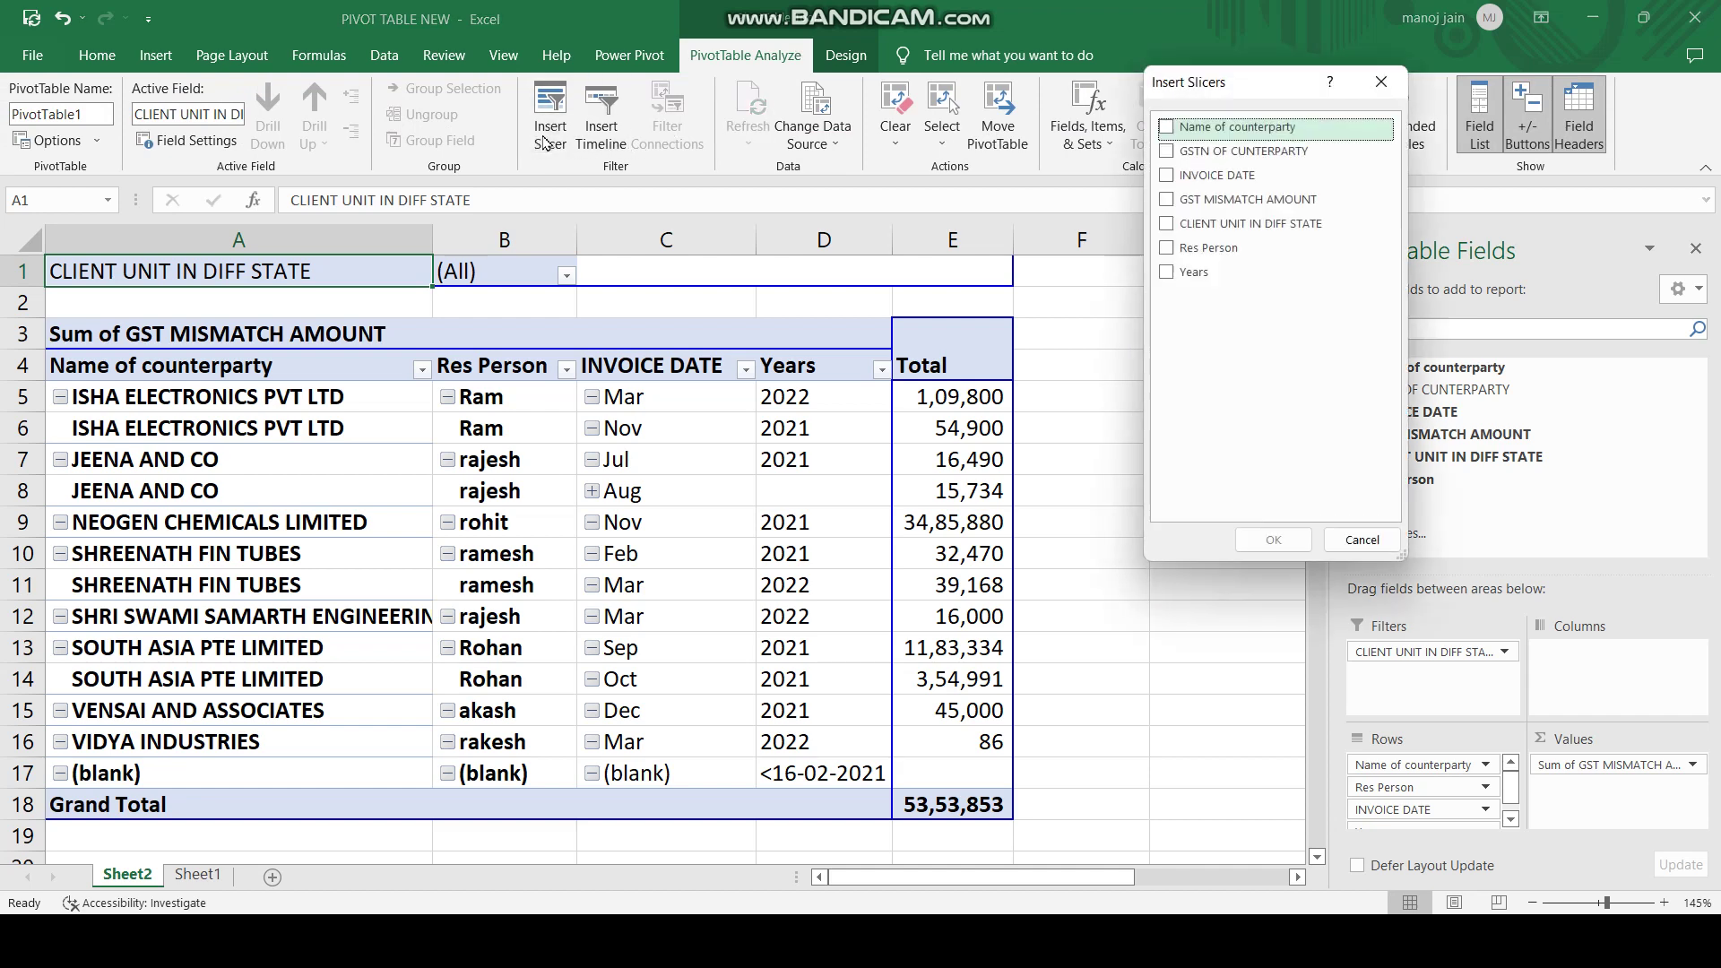
click(1183, 248)
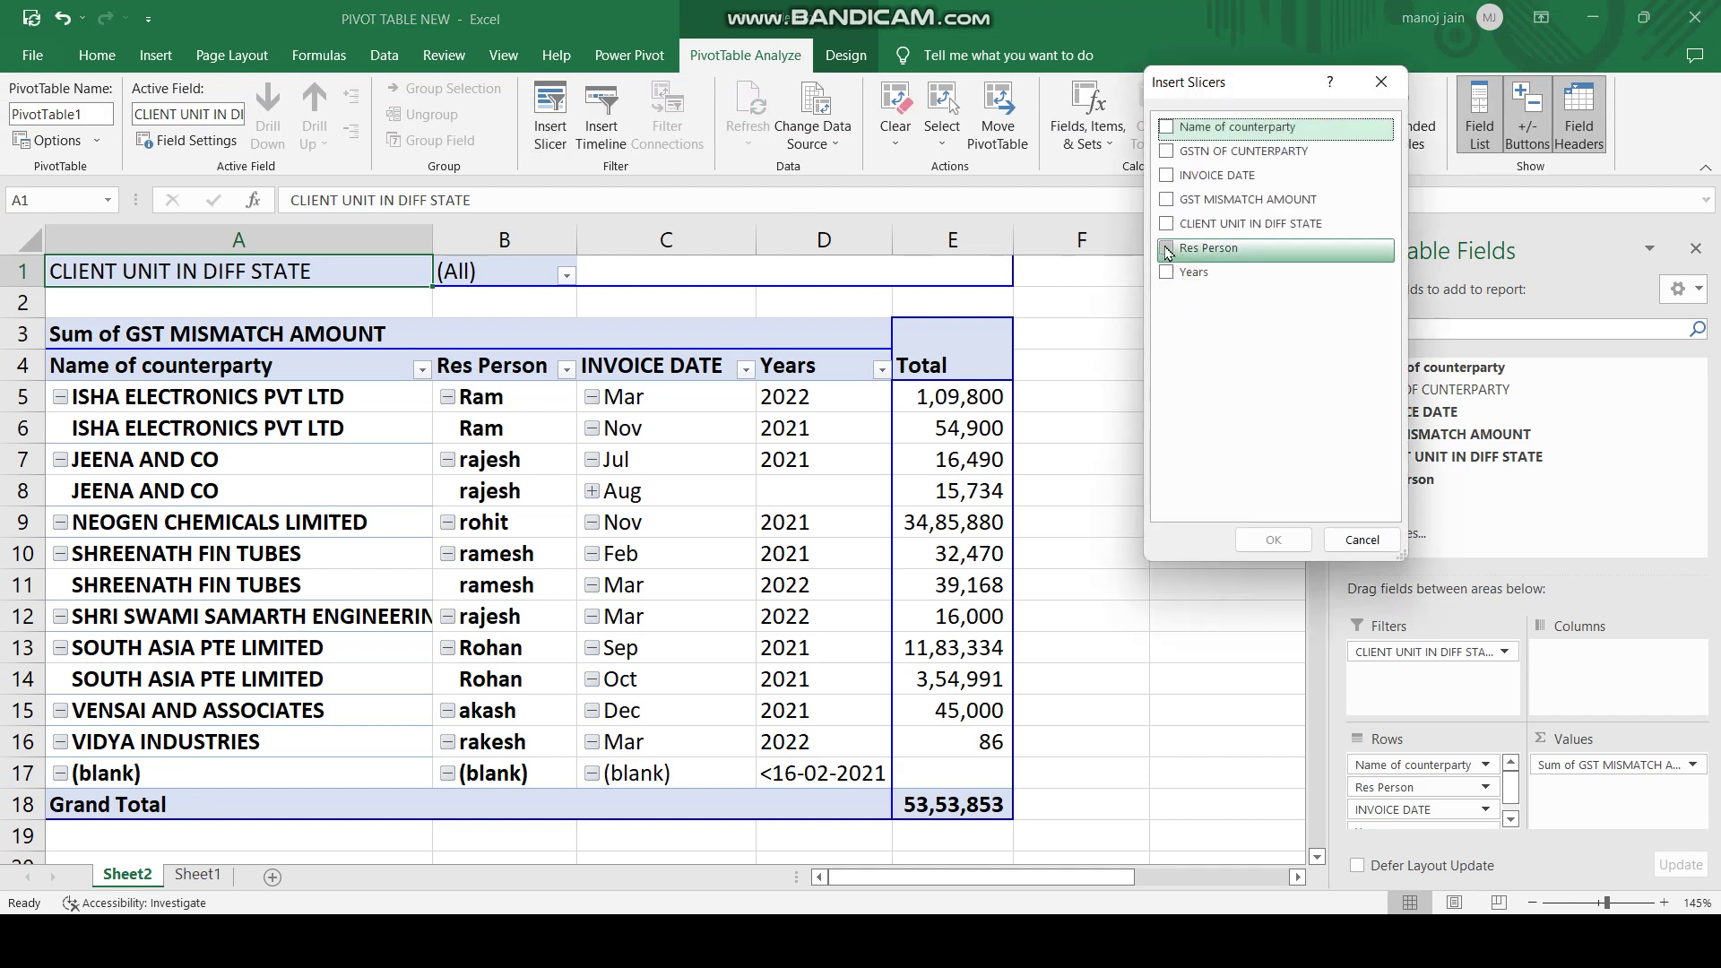
click(1273, 539)
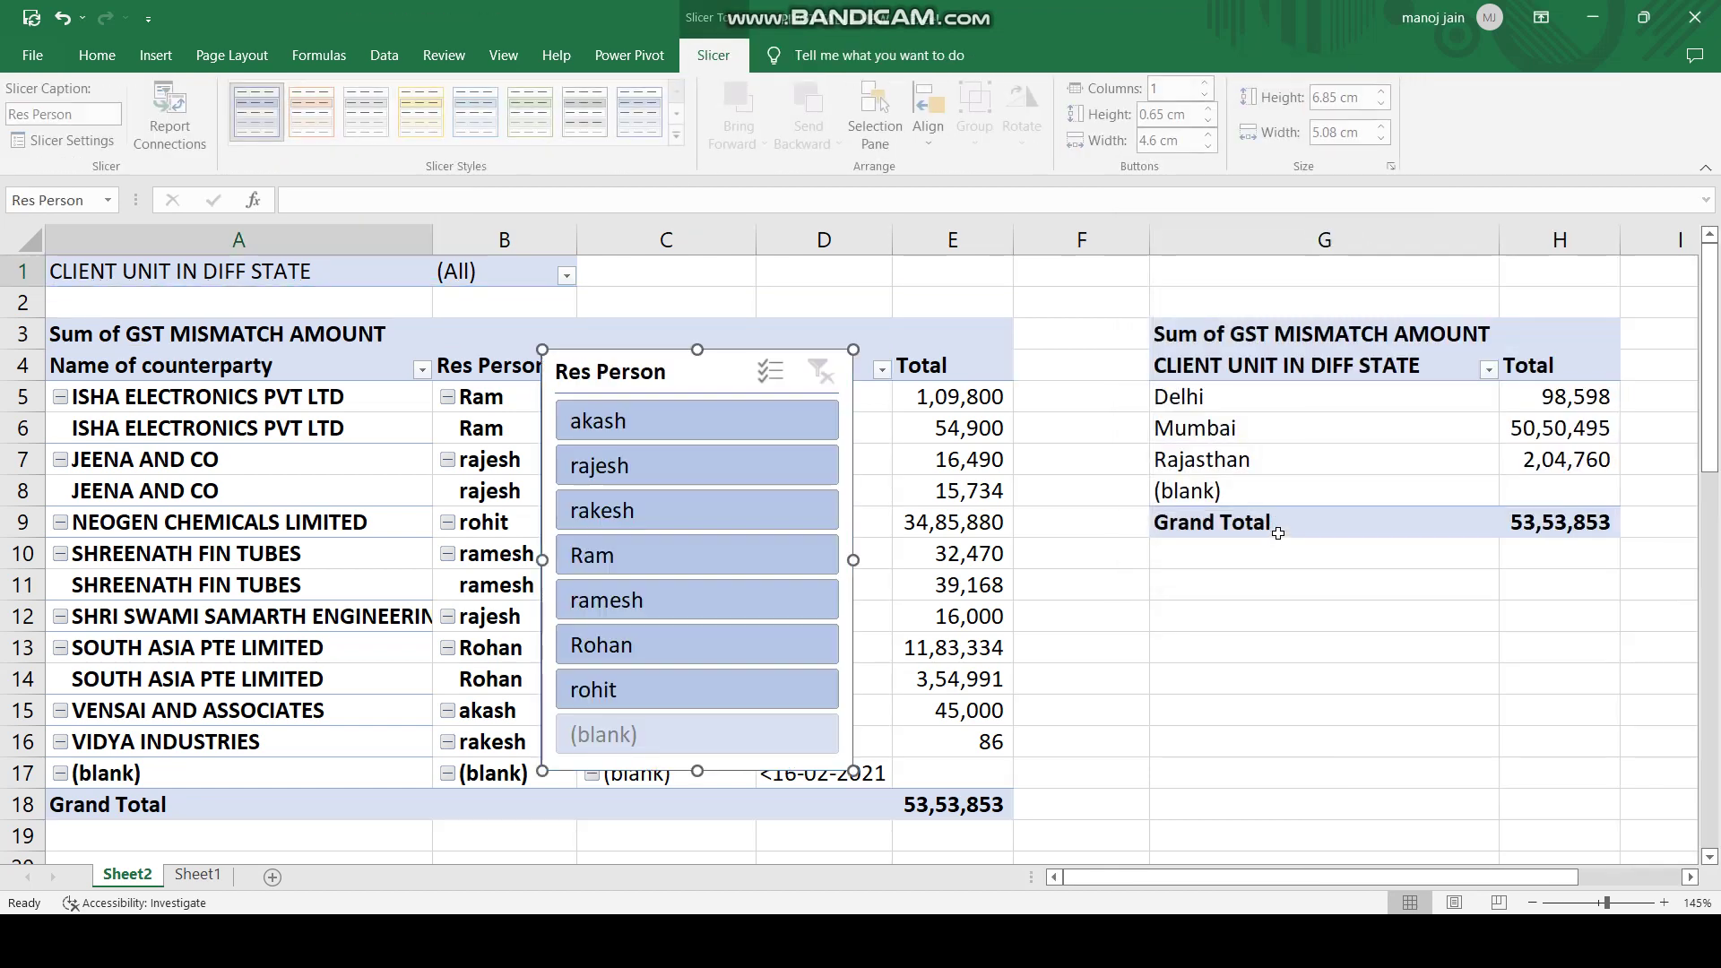
- Filter the original PivotTable with the Res Person slicer by the first, second and third listed persons in turn
click(635, 428)
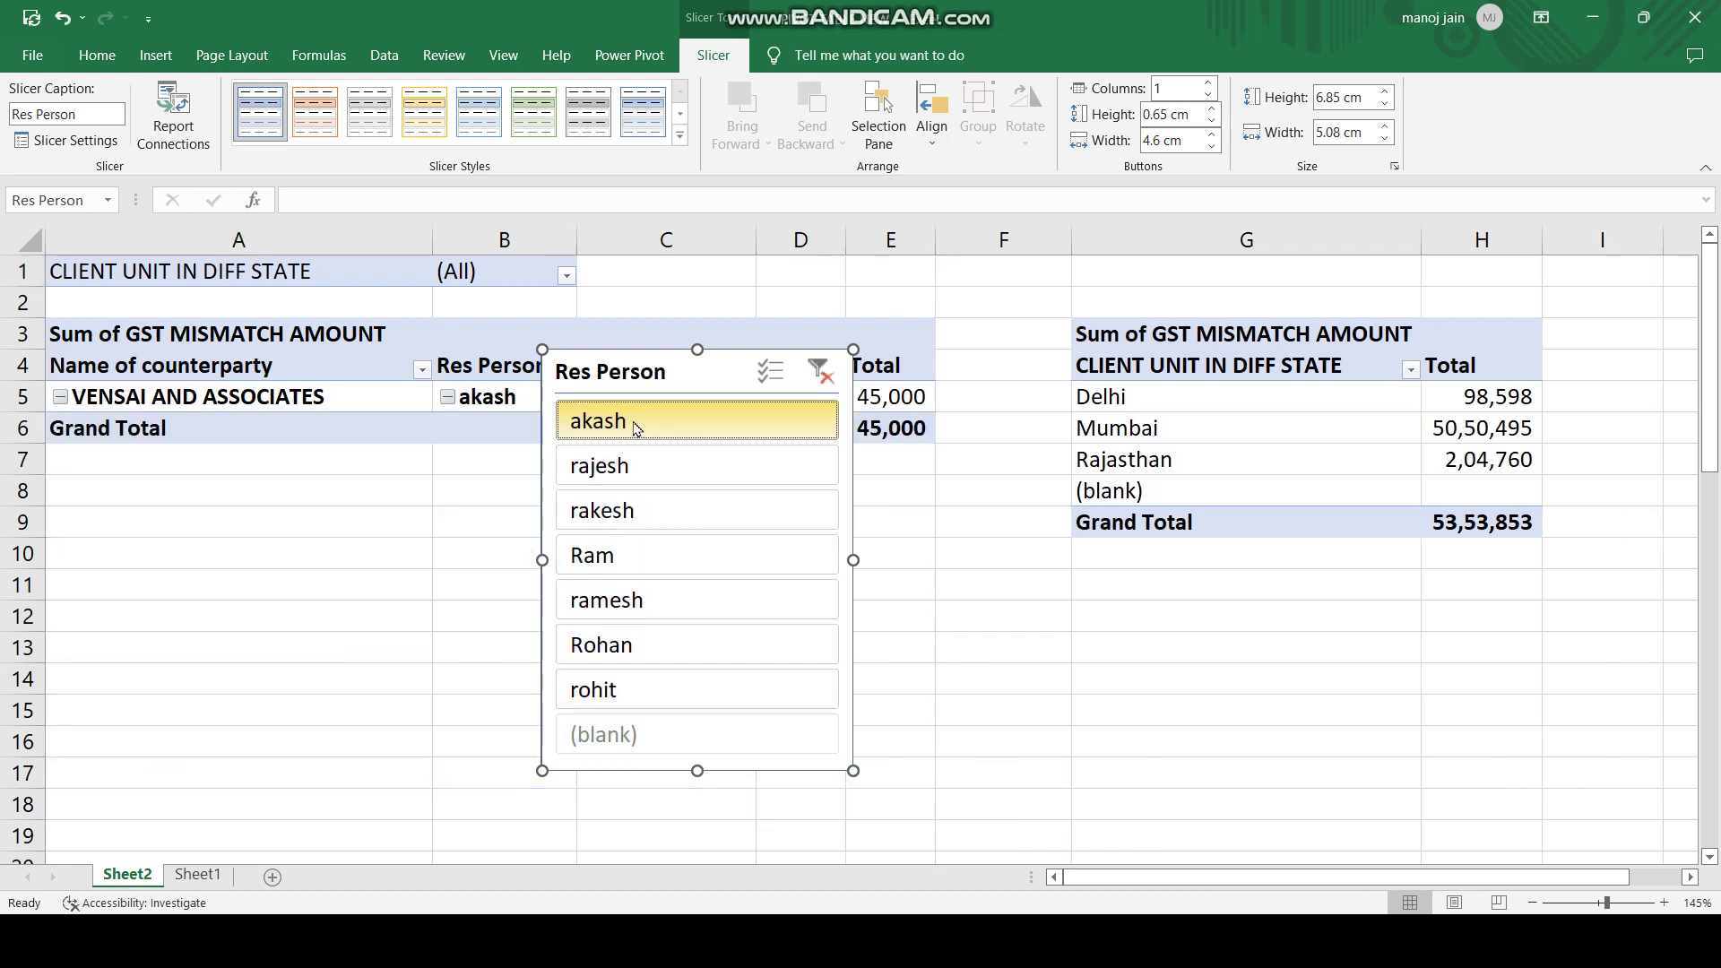
click(620, 466)
click(630, 508)
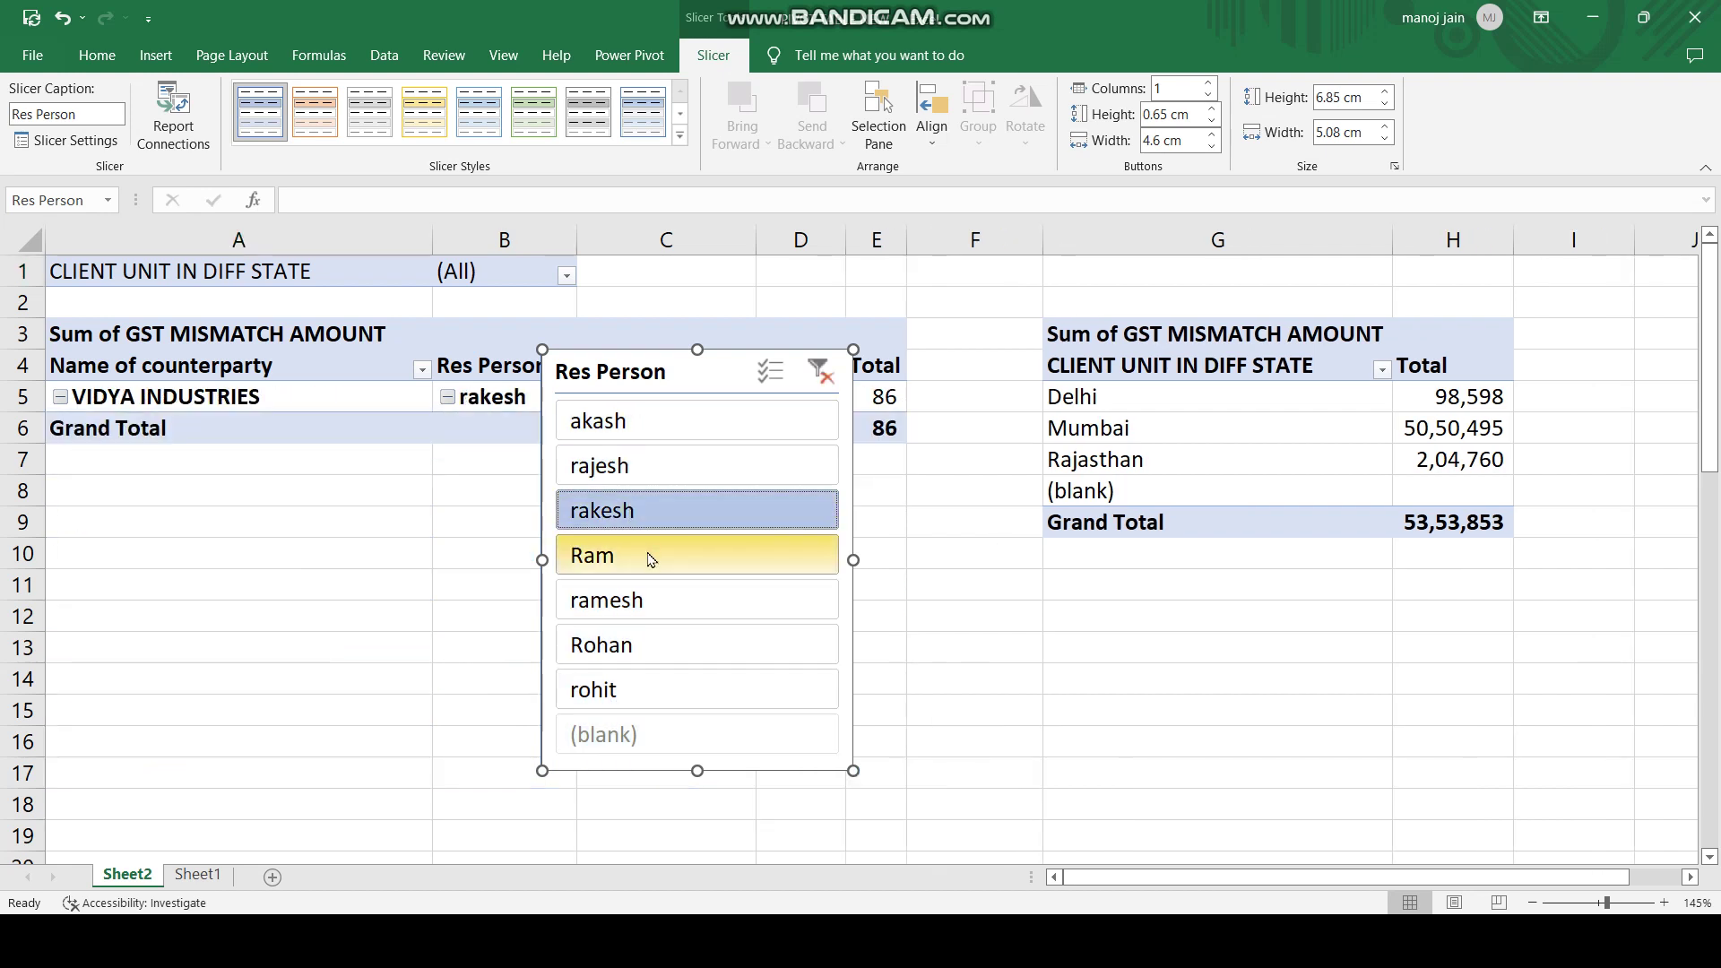